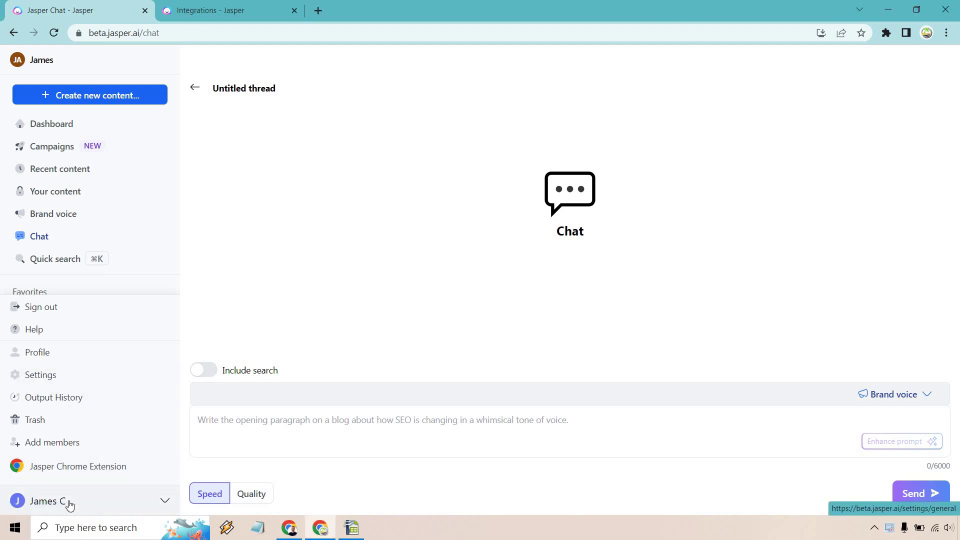
# Close and reopen the account menu to reach the Integrations settings.
pyautogui.click(69, 504)
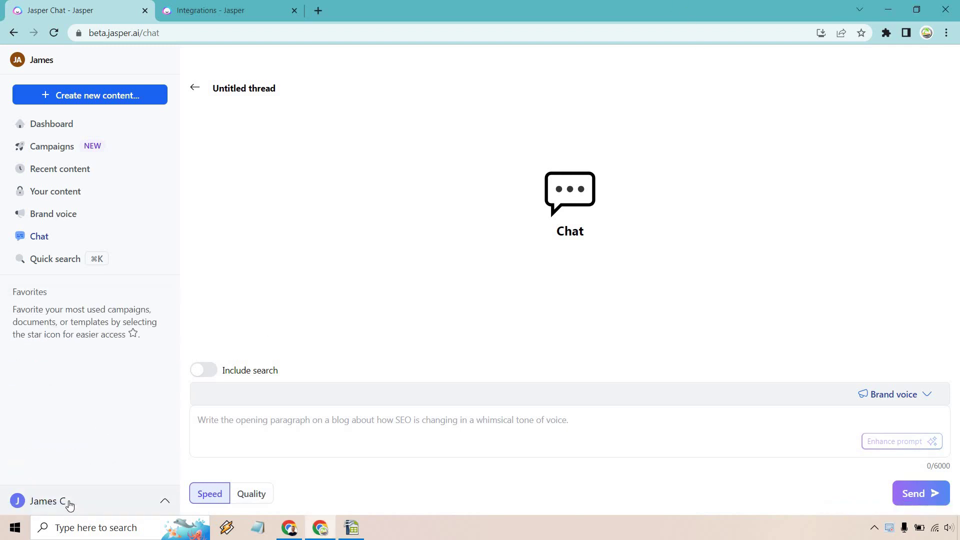
pyautogui.click(69, 504)
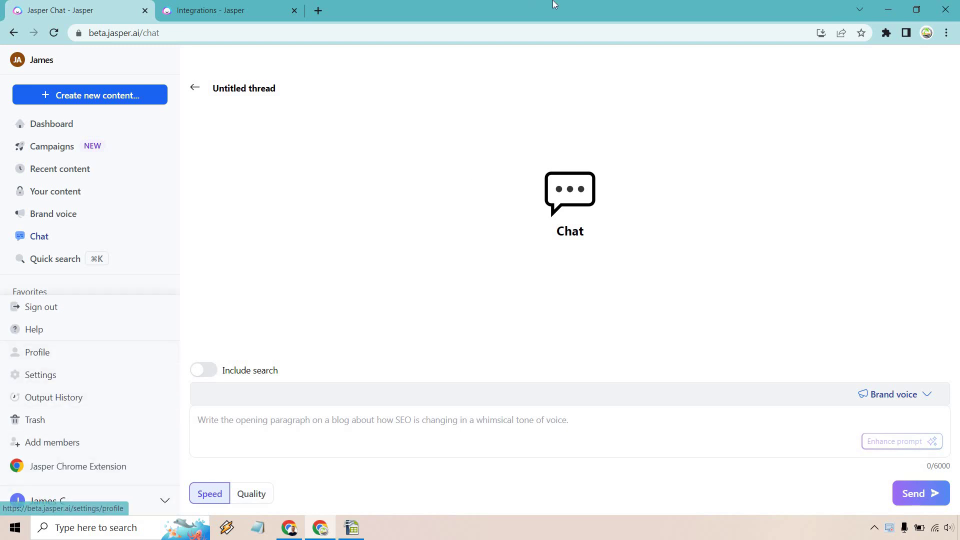
# On the Integrations page, read through the Surfer SEO setup help guide.
pyautogui.click(234, 4)
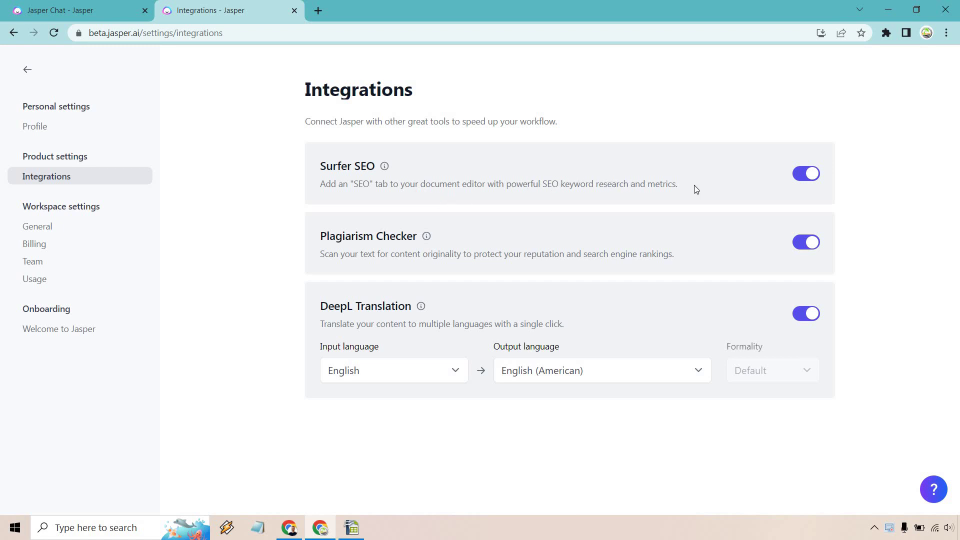
pyautogui.click(385, 166)
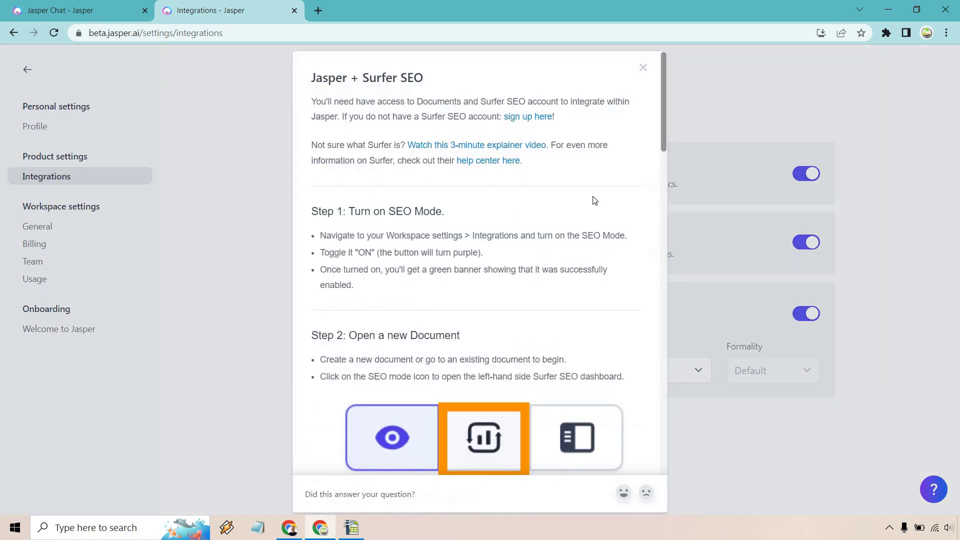
pyautogui.scroll(-15, 595, 201)
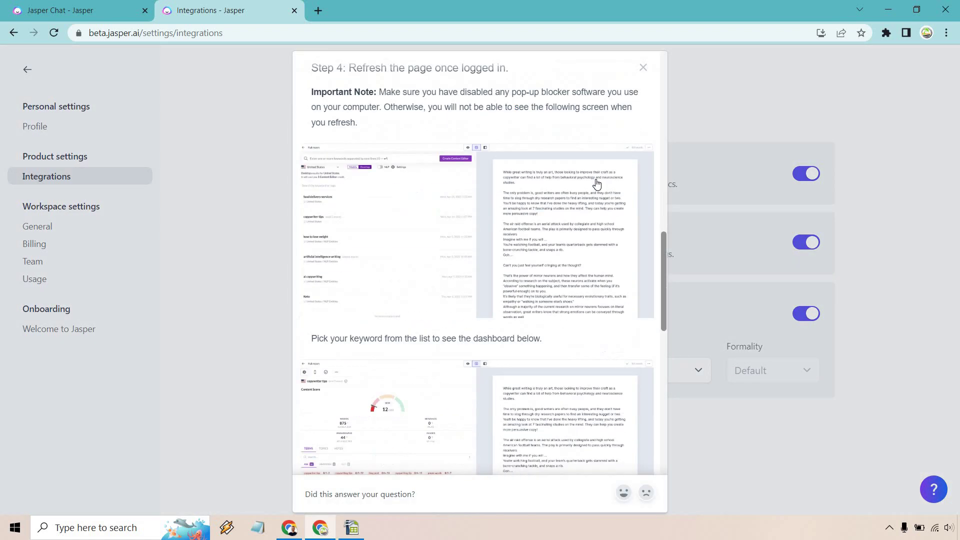
pyautogui.scroll(-12, 596, 183)
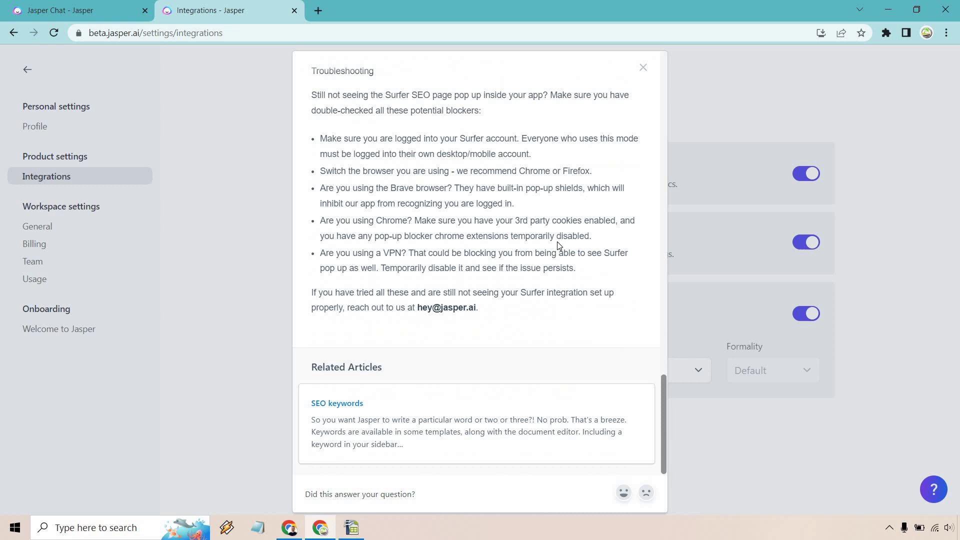
pyautogui.scroll(20, 557, 242)
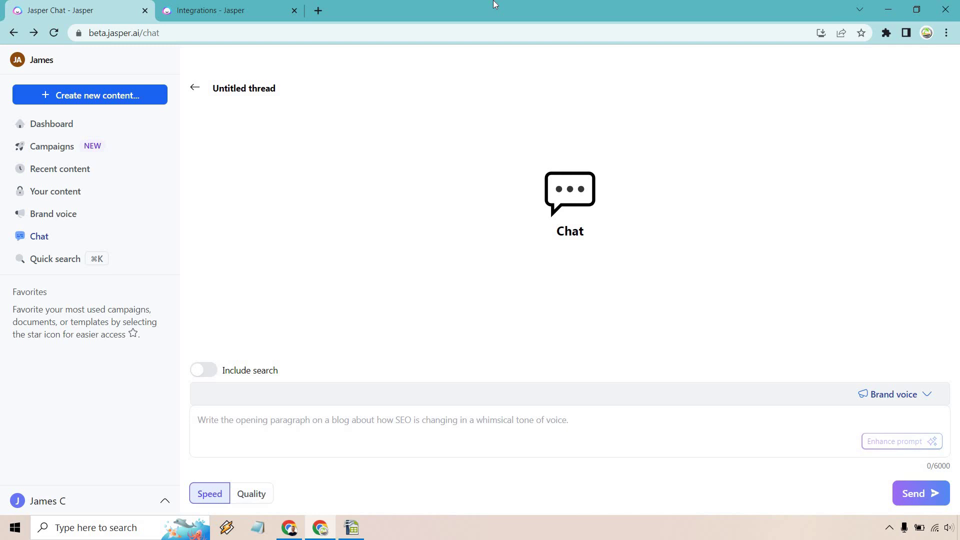
# Start a new blank document from Create new content.
pyautogui.click(77, 95)
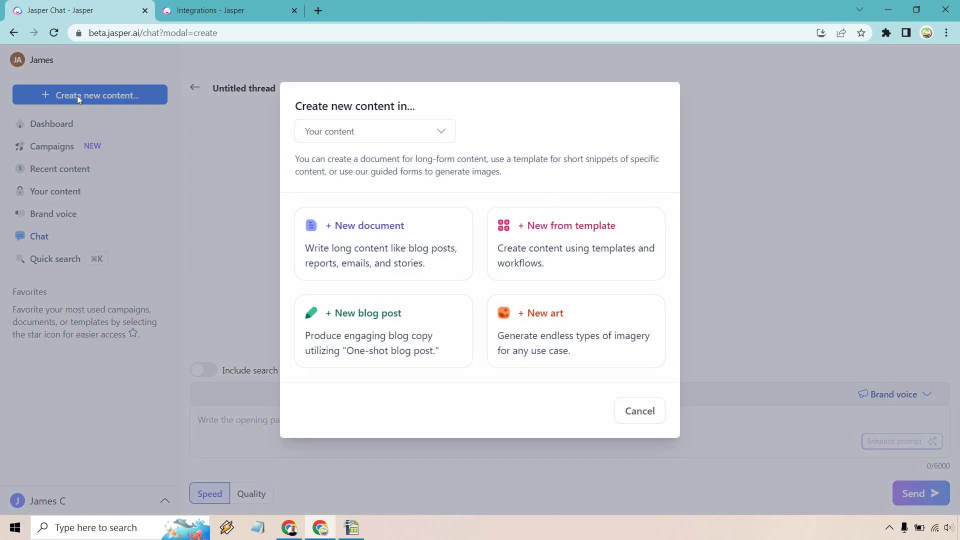
pyautogui.click(391, 239)
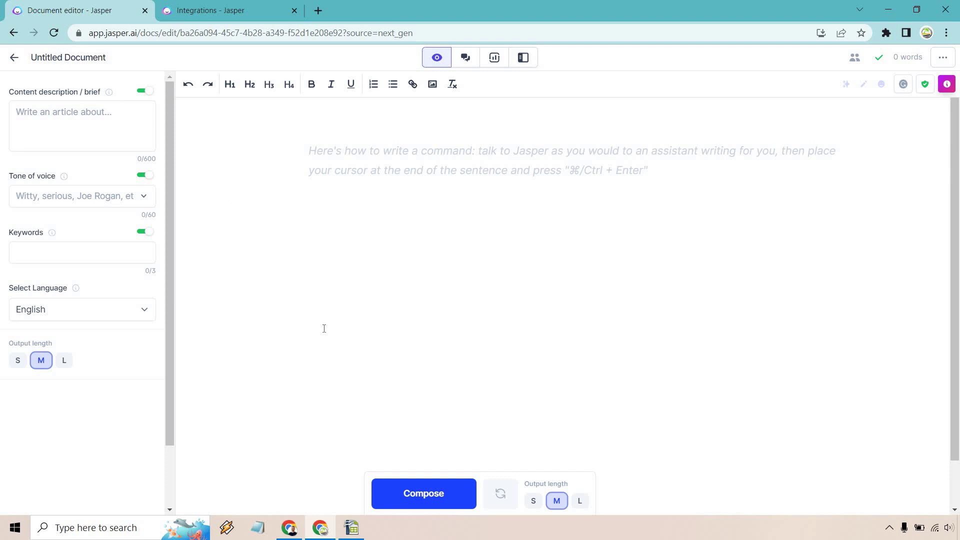
# Create a Surfer content editor for the keyword 'are 4k movies worth it', skipping related suggestions.
pyautogui.click(494, 58)
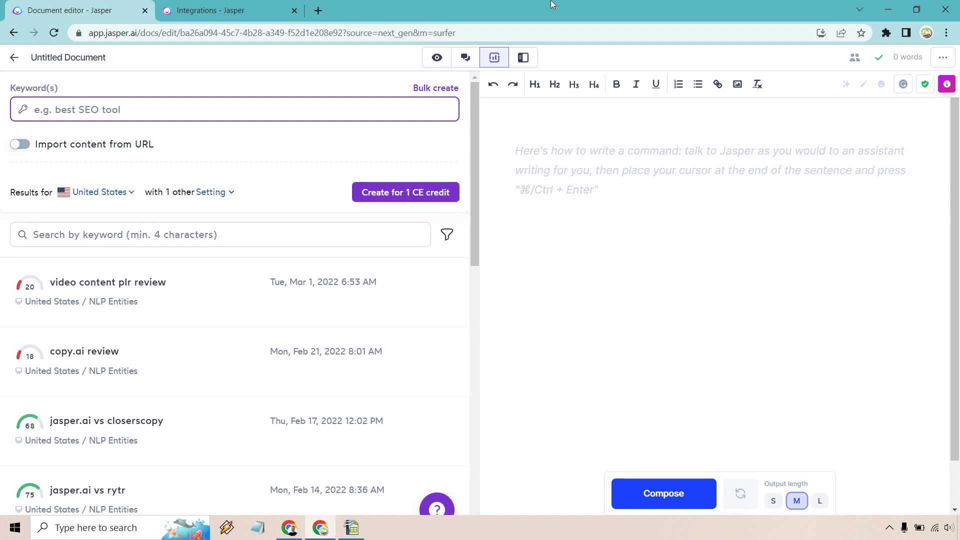
pyautogui.write('are 4k m')
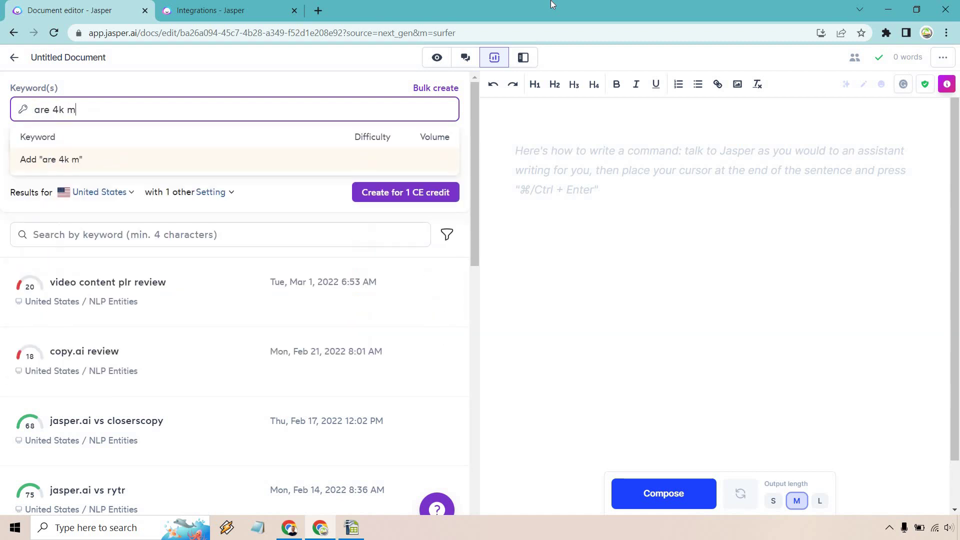
pyautogui.write('ovies worth it')
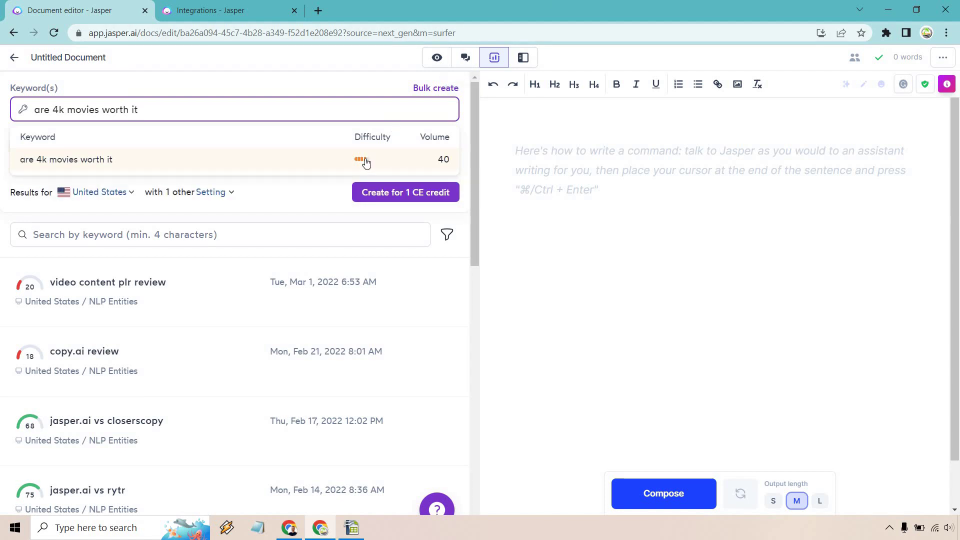
pyautogui.click(287, 164)
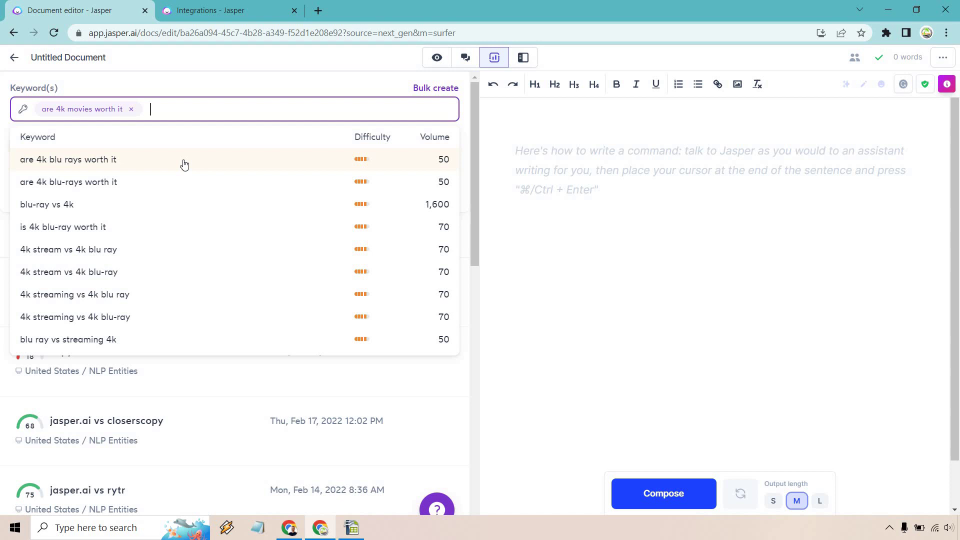
pyautogui.click(190, 114)
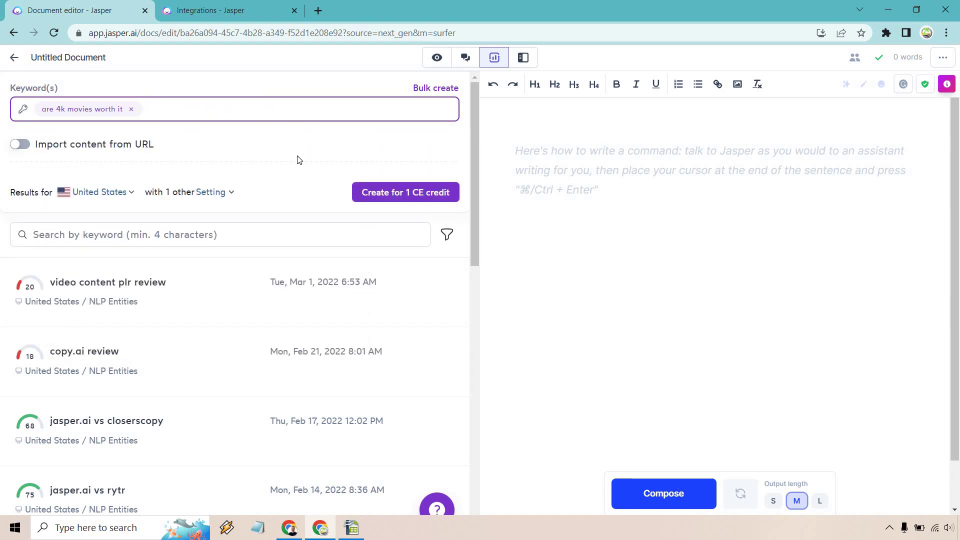
pyautogui.click(397, 192)
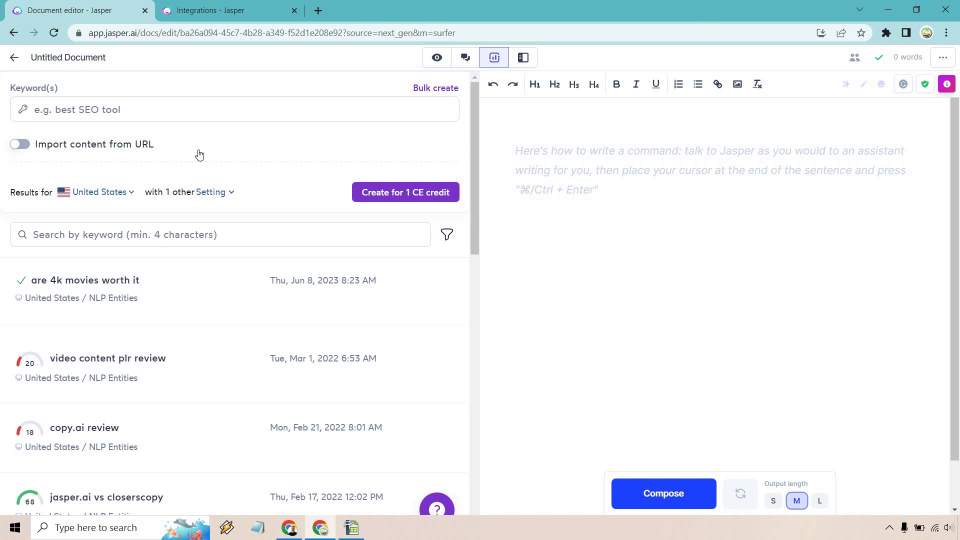
# Load the 'are 4k movies worth it' guidelines (score 2/100, 2,468–2,838 words) and browse its Terms.
pyautogui.click(96, 283)
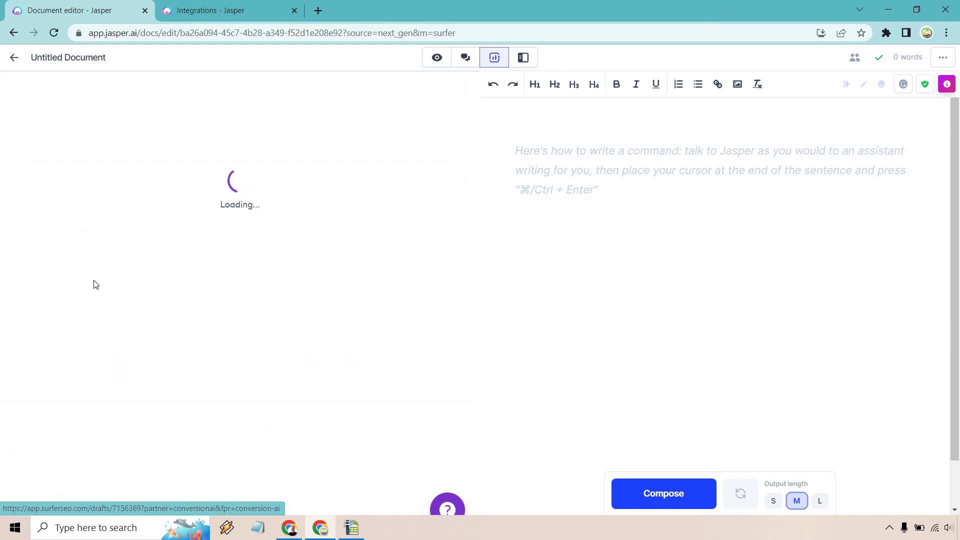
pyautogui.scroll(-4, 380, 300)
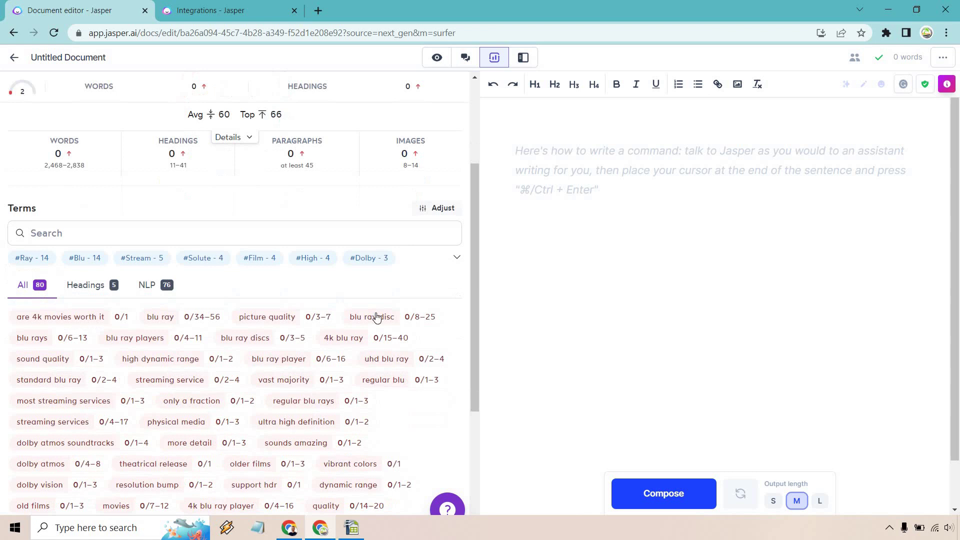
pyautogui.scroll(2, 440, 371)
pyautogui.scroll(2, 418, 358)
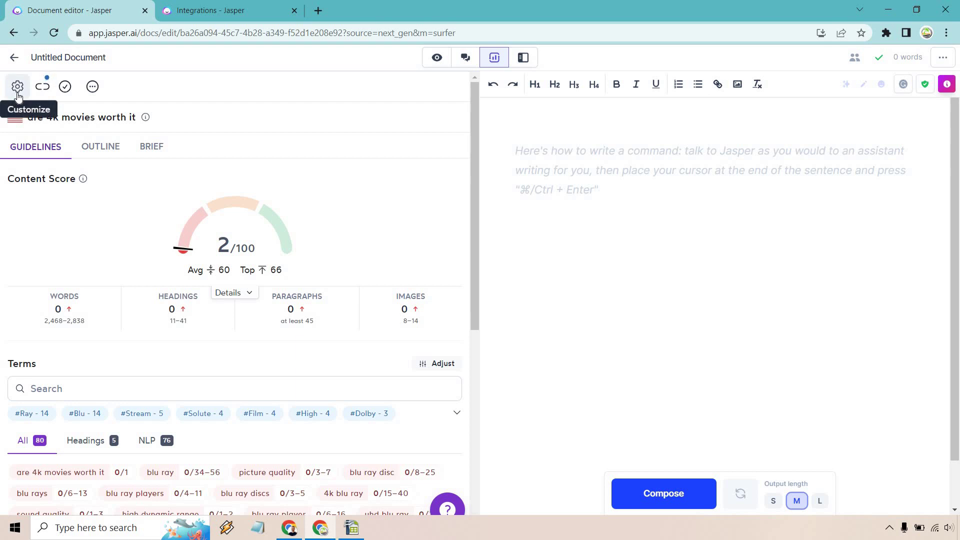
pyautogui.click(18, 92)
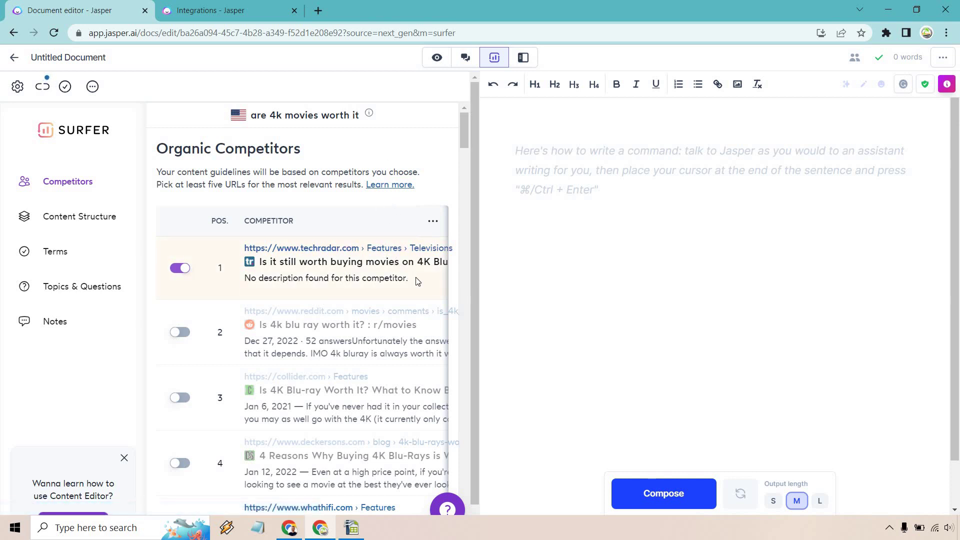
pyautogui.scroll(-1, 380, 286)
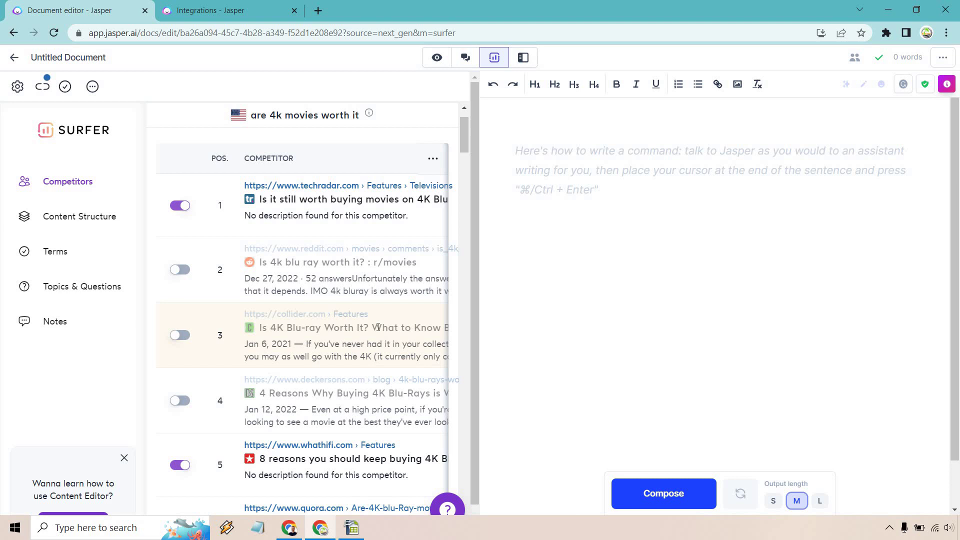
pyautogui.click(180, 336)
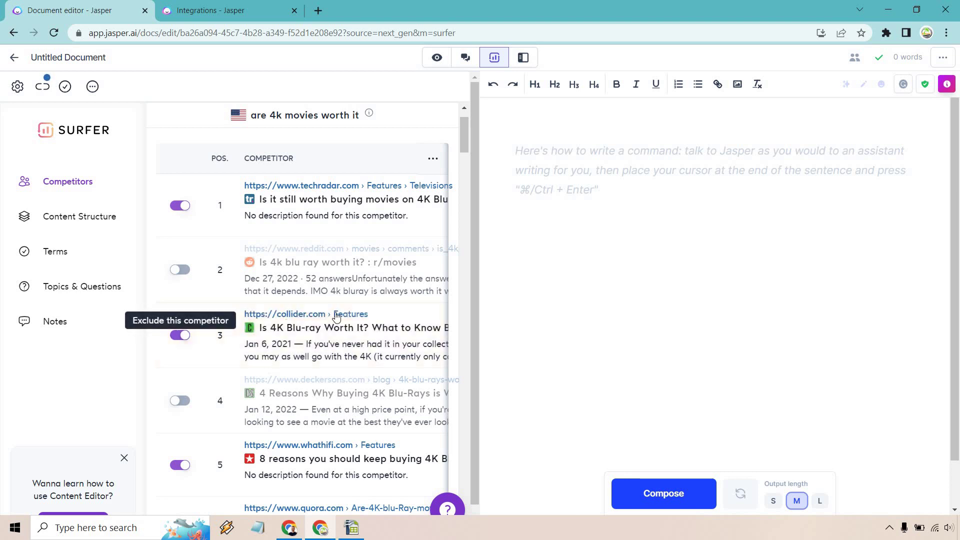
pyautogui.scroll(-2, 354, 293)
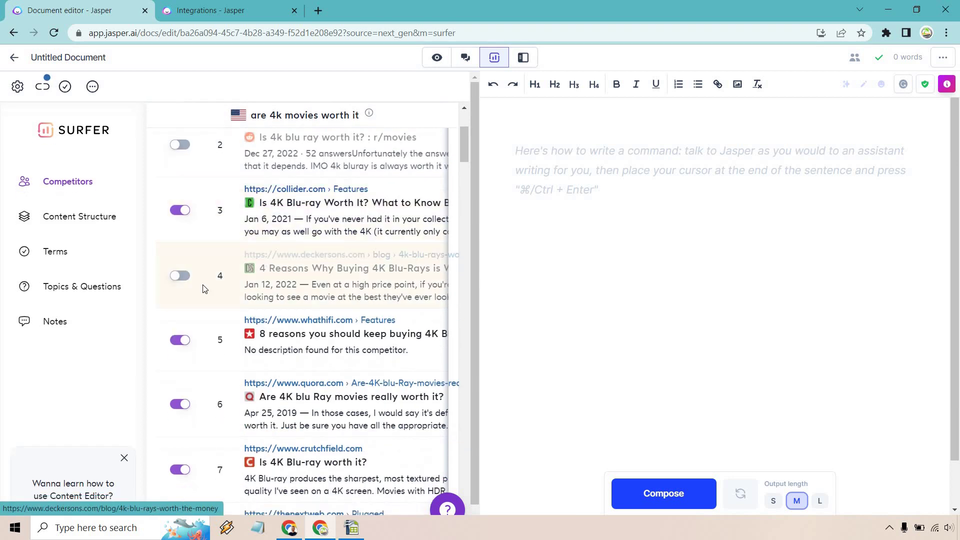
pyautogui.click(183, 276)
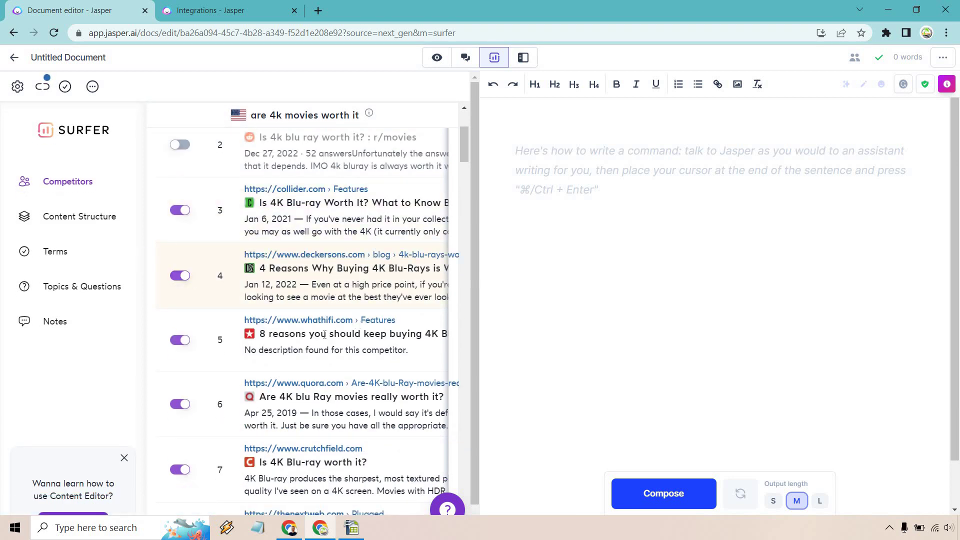
pyautogui.scroll(-1, 367, 334)
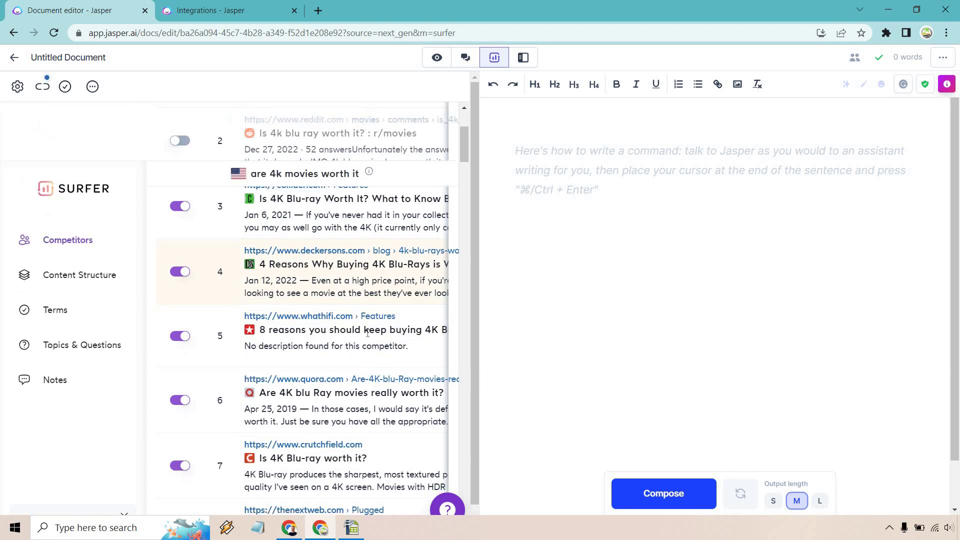
pyautogui.scroll(-3, 368, 334)
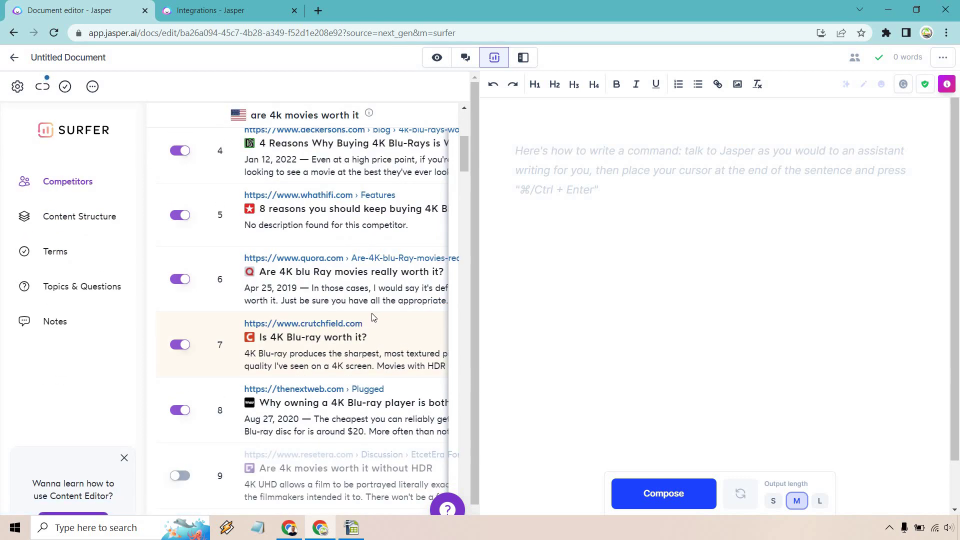
pyautogui.scroll(-2, 373, 318)
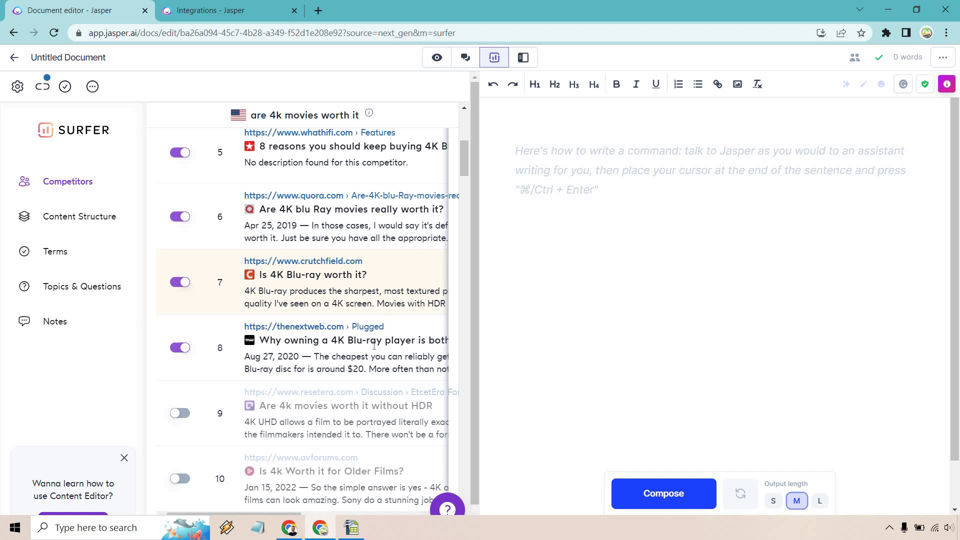
pyautogui.click(181, 349)
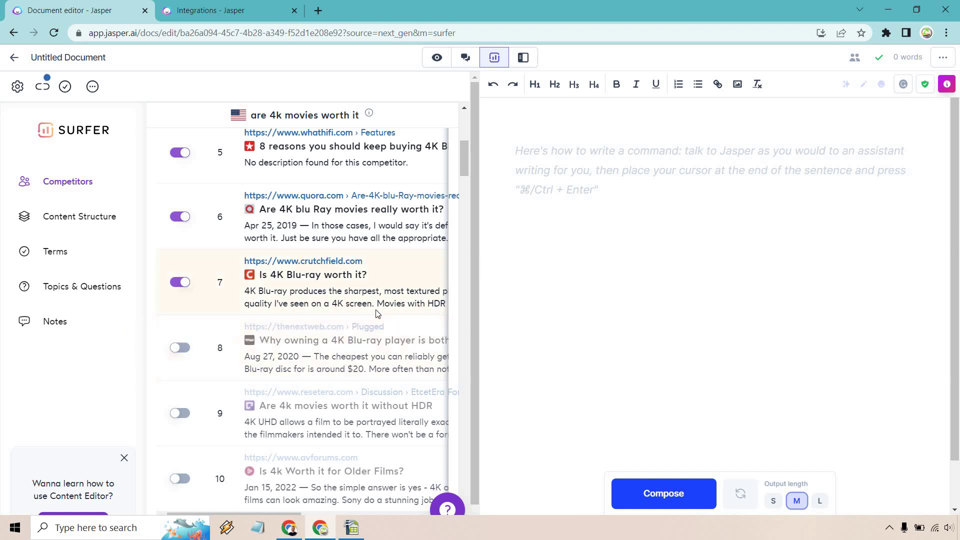
pyautogui.scroll(-3, 374, 310)
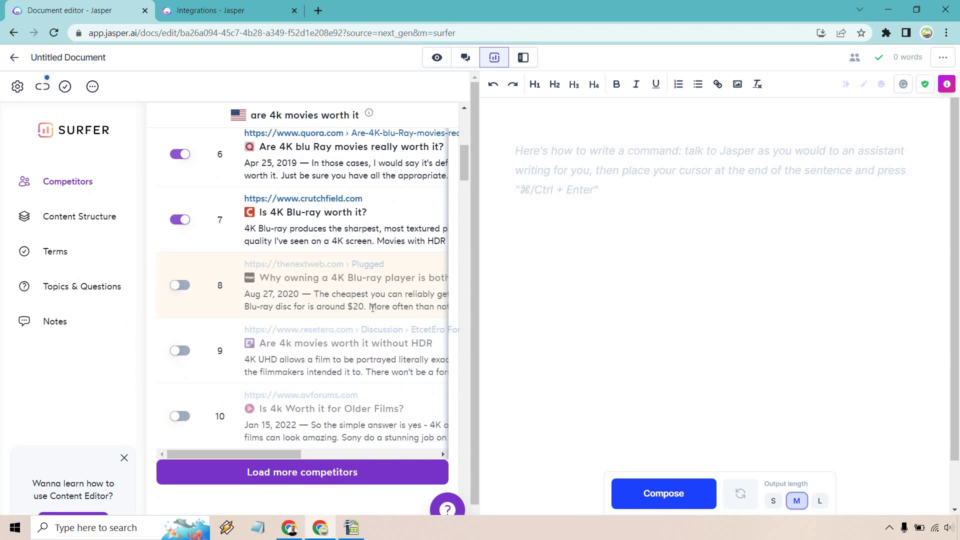
pyautogui.scroll(8, 373, 308)
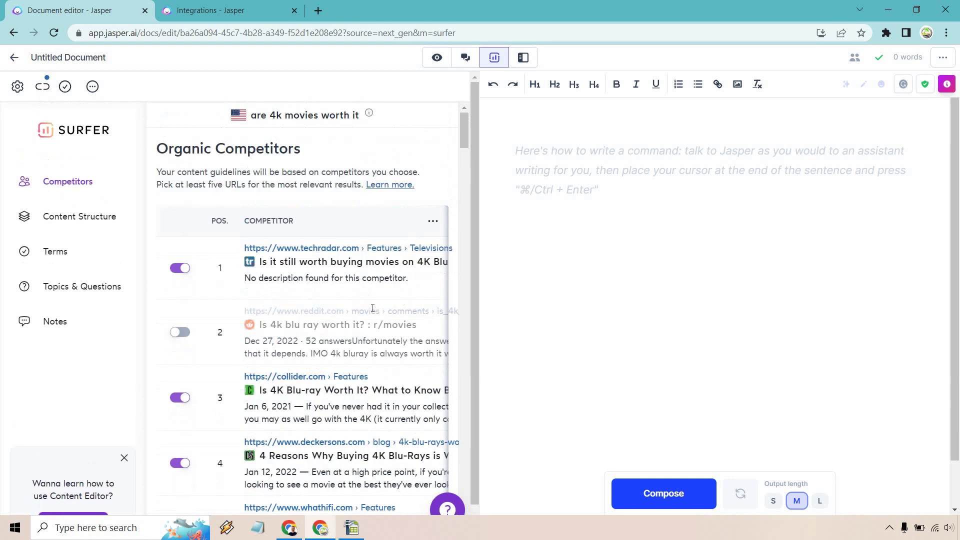
# Scroll through the brief's Content Structure, Terms, and Topics & Questions sections.
pyautogui.scroll(-15, 463, 190)
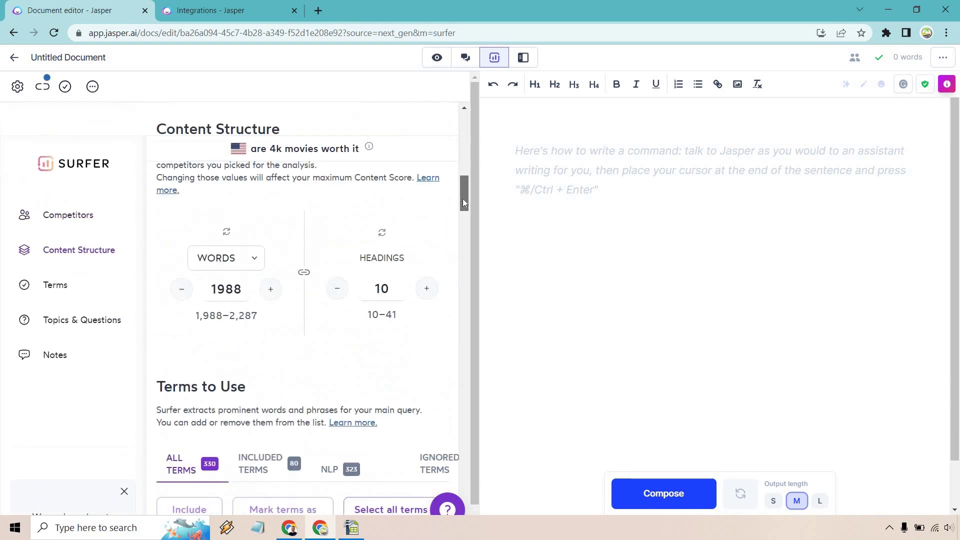
pyautogui.scroll(2, 464, 195)
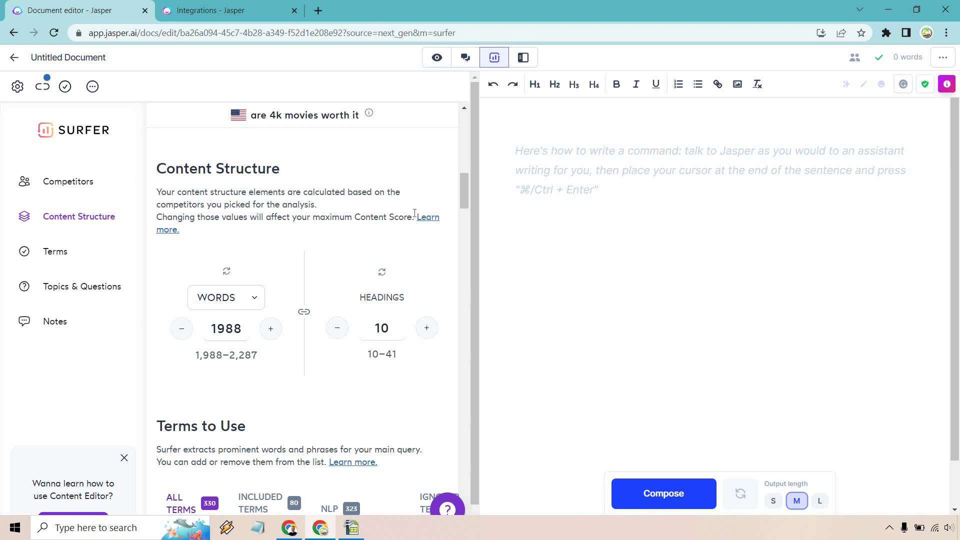
pyautogui.scroll(-2, 414, 213)
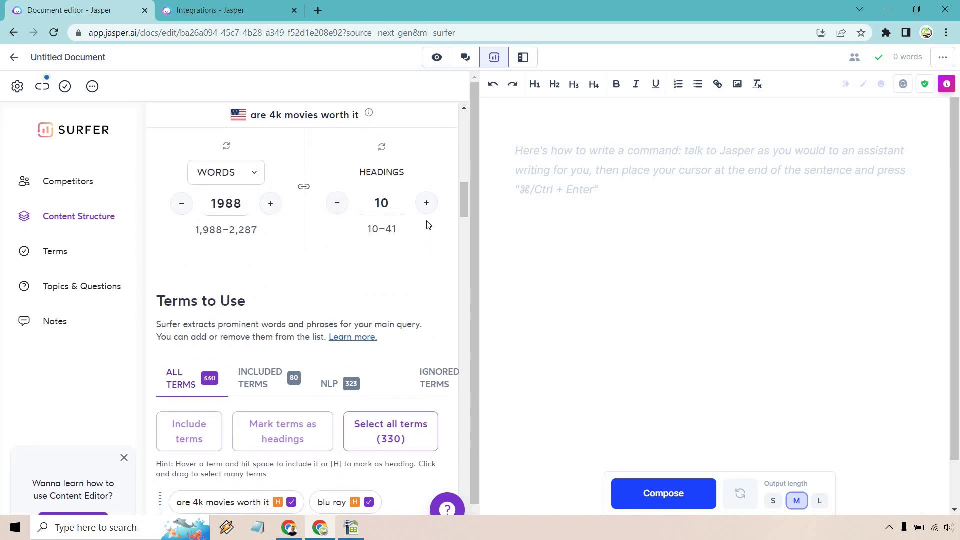
pyautogui.scroll(-3, 429, 225)
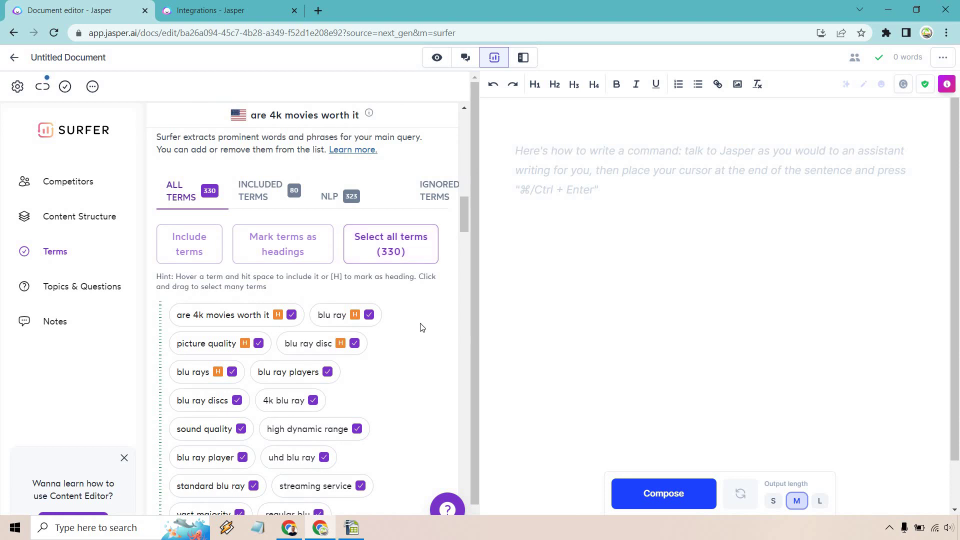
pyautogui.scroll(-1, 422, 303)
pyautogui.scroll(-8, 422, 302)
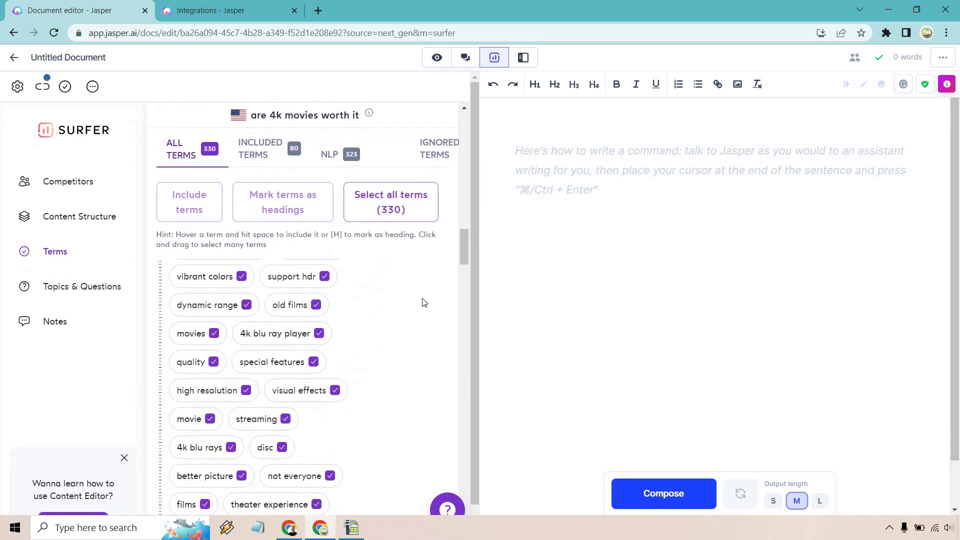
pyautogui.scroll(-7, 424, 302)
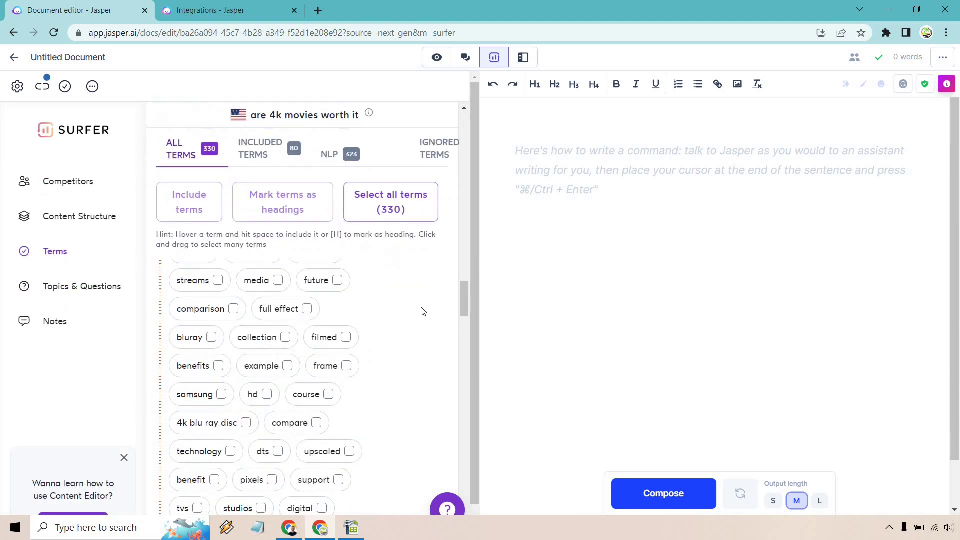
pyautogui.scroll(-4, 422, 308)
pyautogui.scroll(7, 422, 312)
pyautogui.scroll(2, 345, 425)
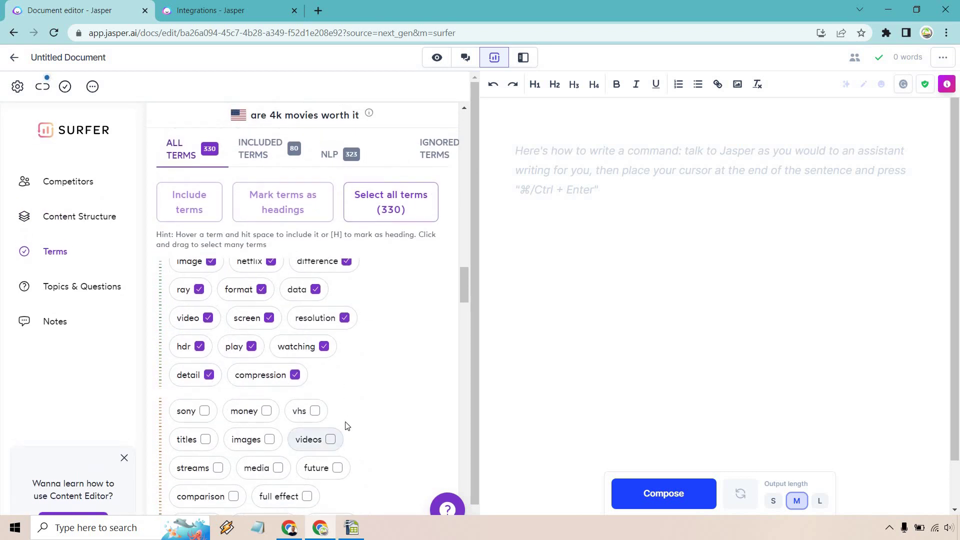
pyautogui.scroll(2, 403, 361)
pyautogui.scroll(-10, 401, 358)
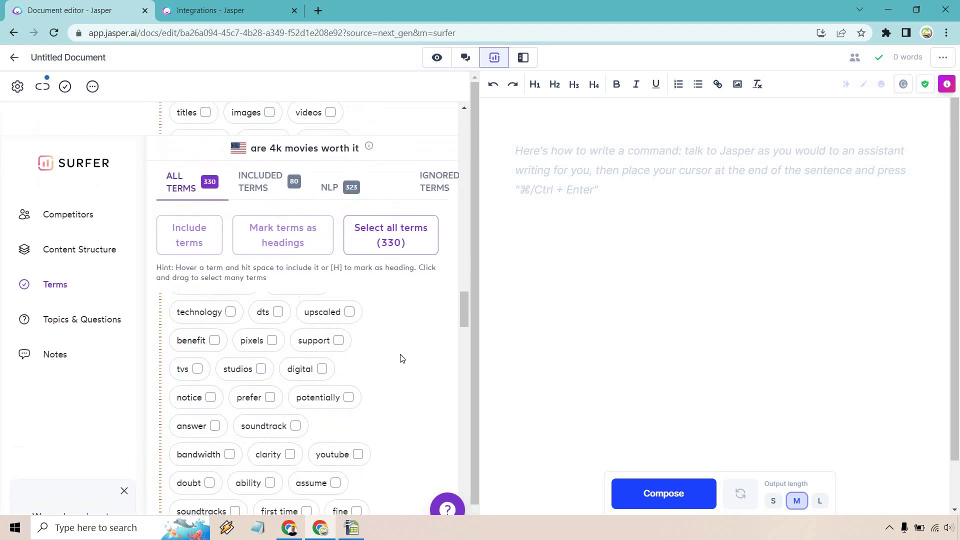
# Check the brief's Notes, then return to guidelines showing 1,988–2,287 words and 7–14 images.
pyautogui.moveTo(467, 396); pyautogui.dragTo(483, 496)
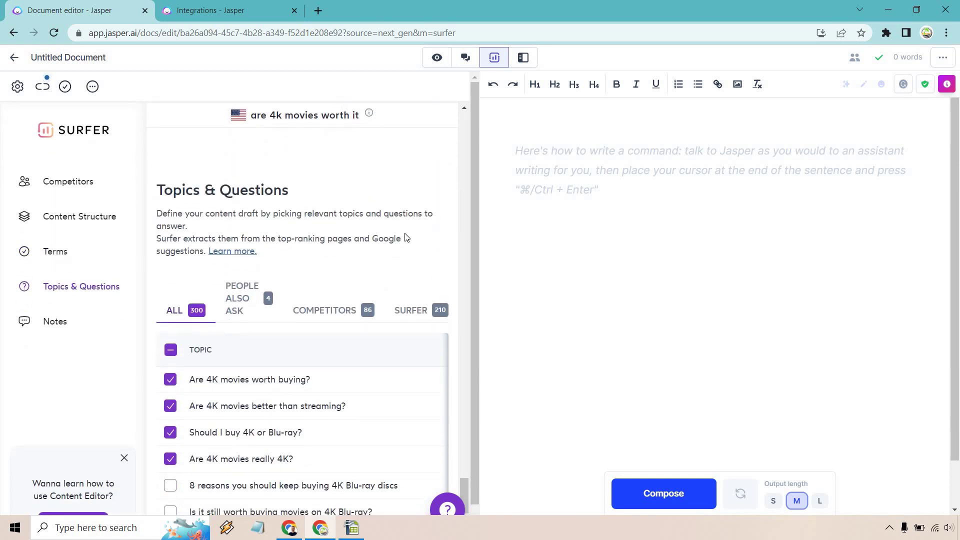
pyautogui.scroll(-3, 456, 356)
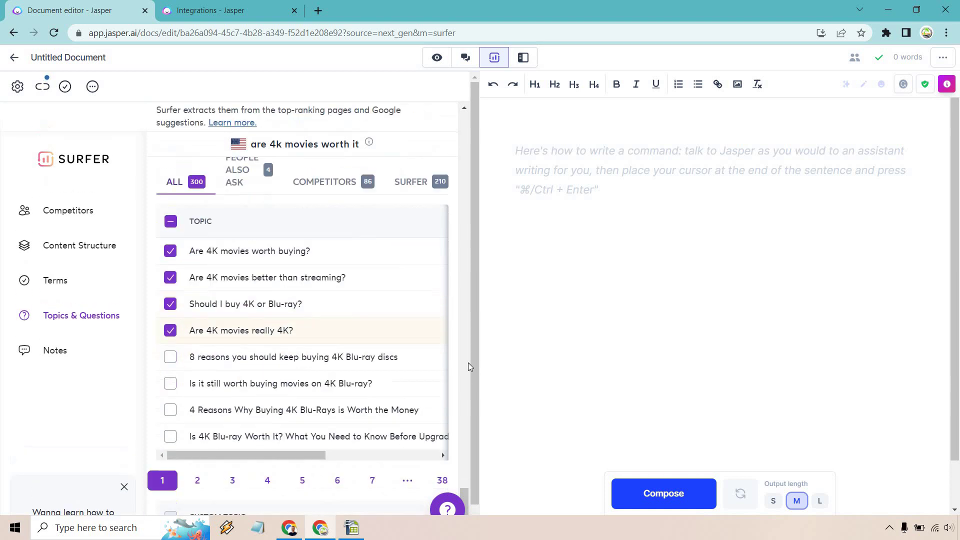
pyautogui.scroll(-10, 457, 356)
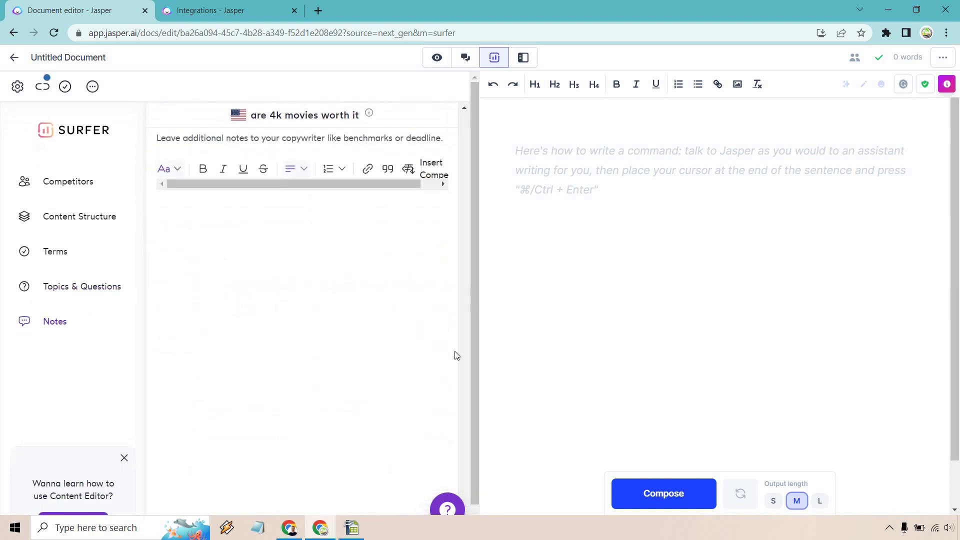
pyautogui.scroll(8, 454, 354)
pyautogui.scroll(-5, 454, 354)
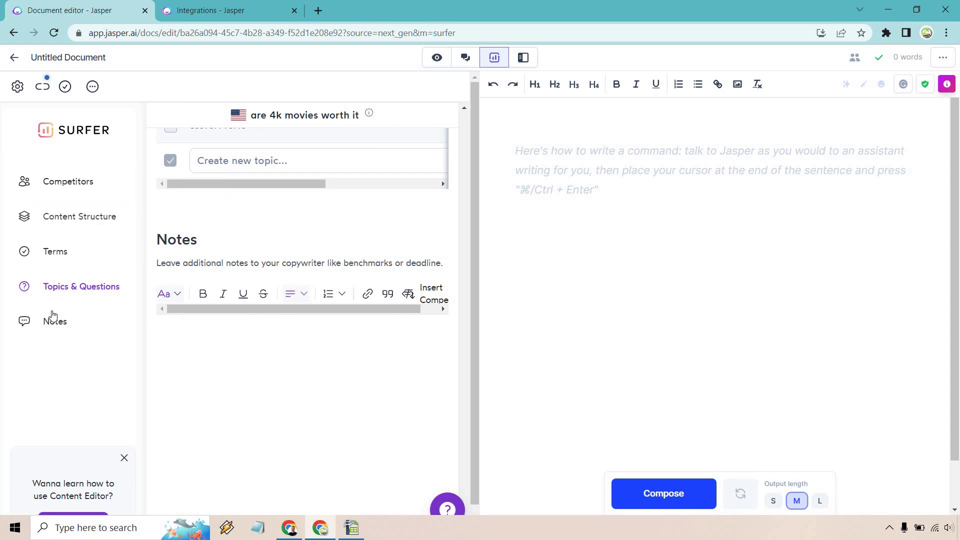
pyautogui.click(55, 323)
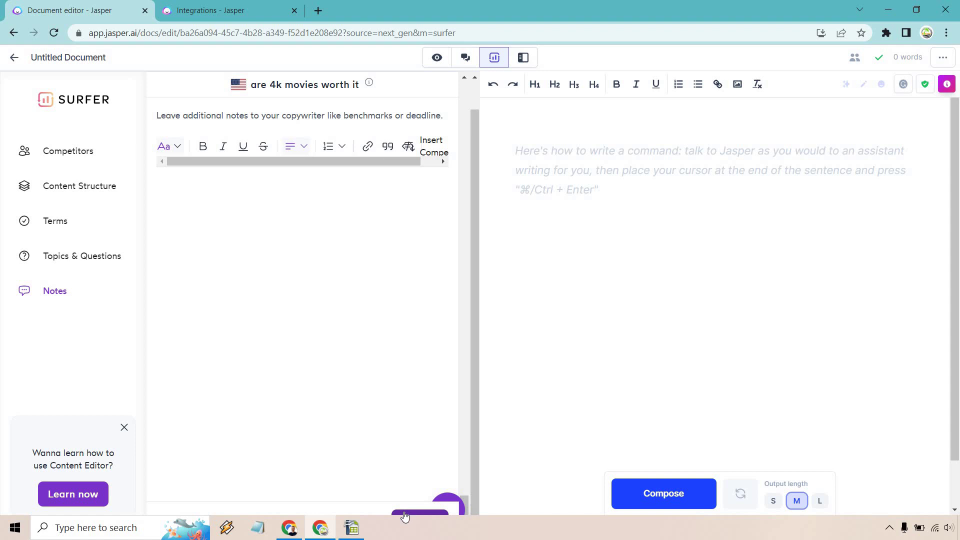
pyautogui.click(405, 516)
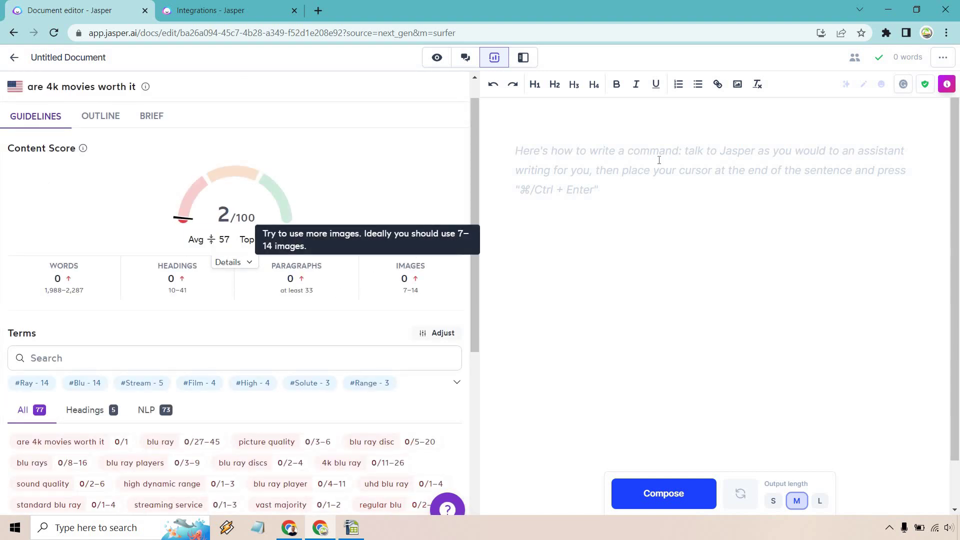
# Set output length to Long and paste the outline request for 'Are 4K Movies Worth It?'.
pyautogui.click(900, 195)
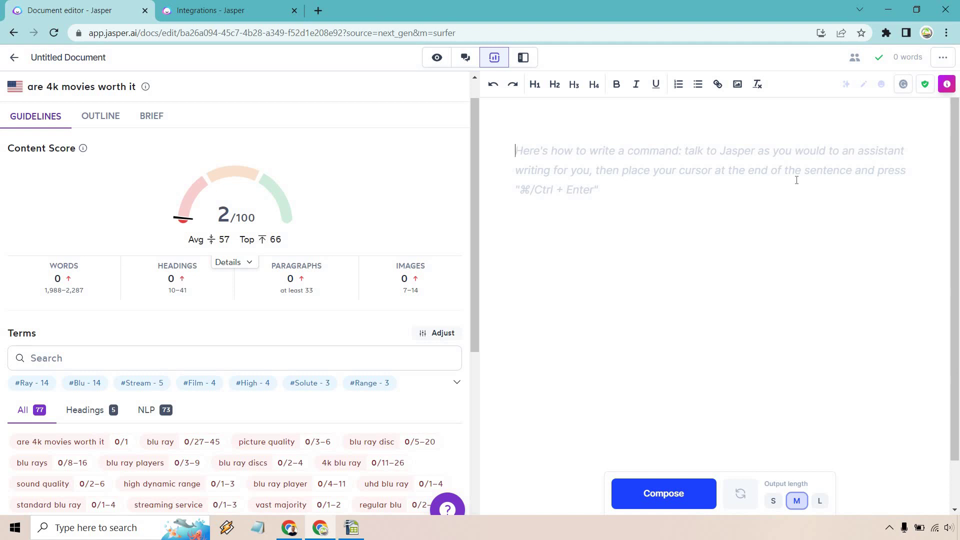
pyautogui.click(819, 501)
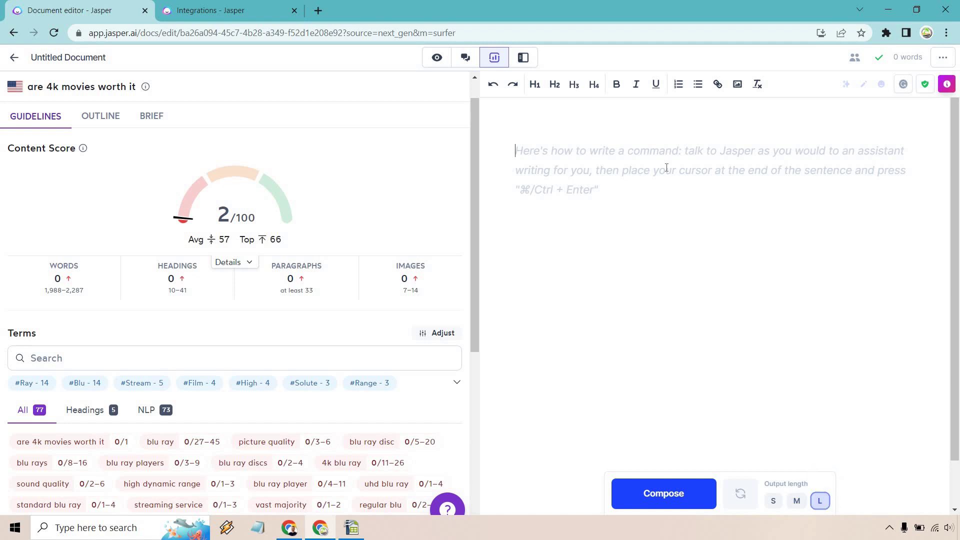
pyautogui.write('Write me an outline for an article called "Are 4K Movies Worth It?"')
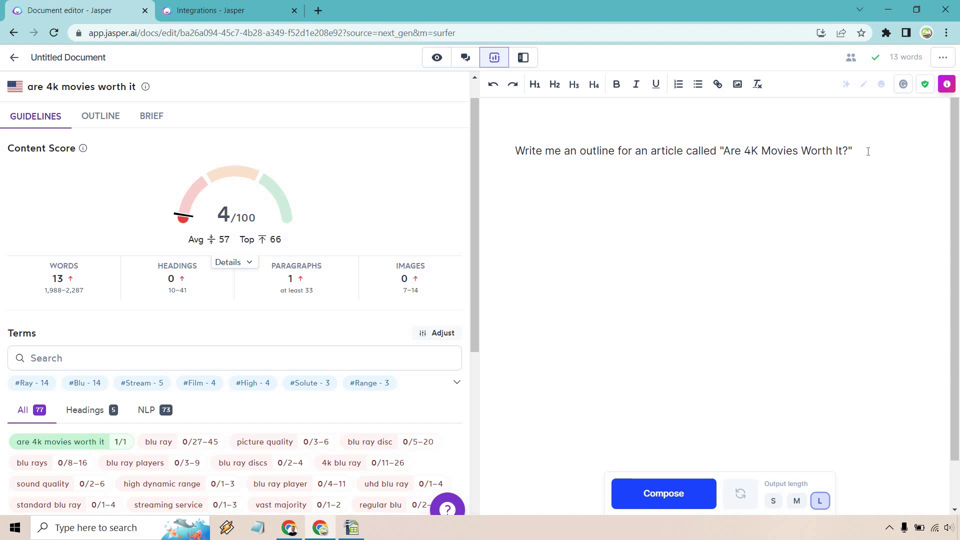
# Generate the seven-point 4K outline and strip the numbering from its points.
pyautogui.hotkey('ctrl', 'Return')
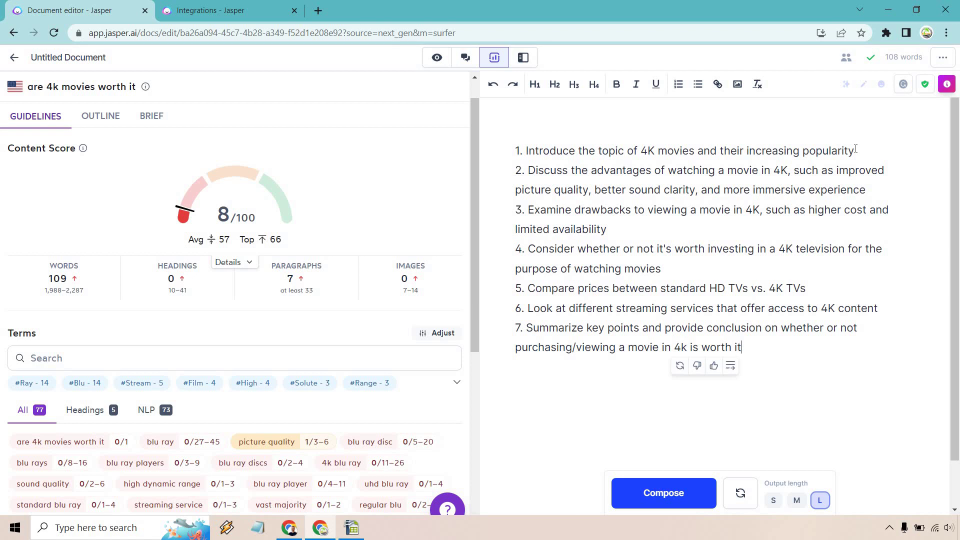
pyautogui.click(527, 150)
pyautogui.press('BackSpace')
pyautogui.moveTo(959, 230); pyautogui.dragTo(959, 244)
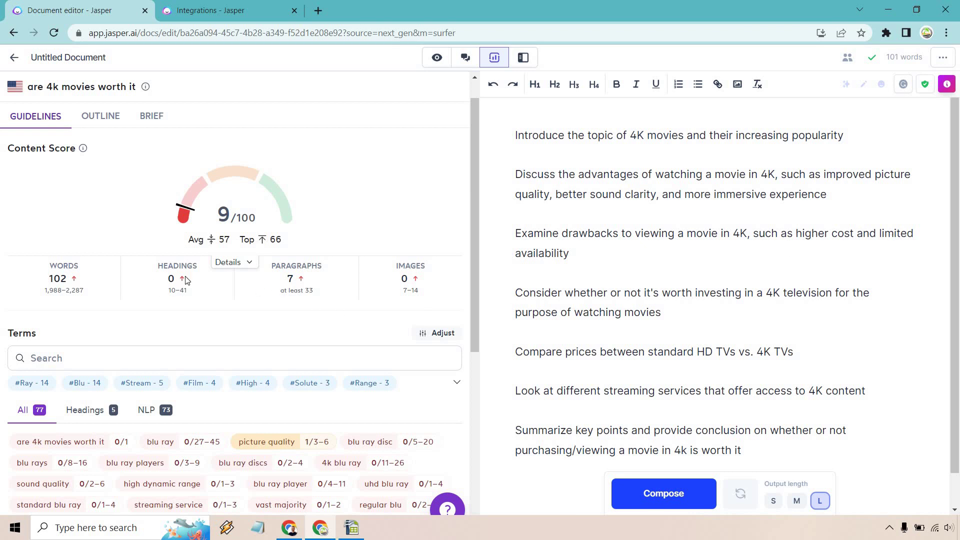
pyautogui.moveTo(163, 283)
# Compose four introductory 4K paragraphs from the first outline point, reaching 330 words.
pyautogui.moveTo(855, 134); pyautogui.dragTo(507, 122)
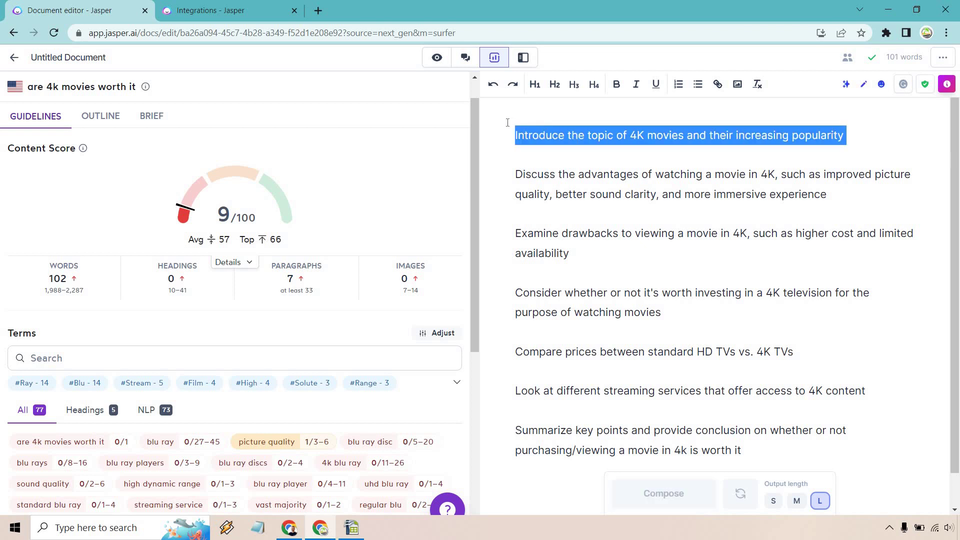
pyautogui.click(848, 134)
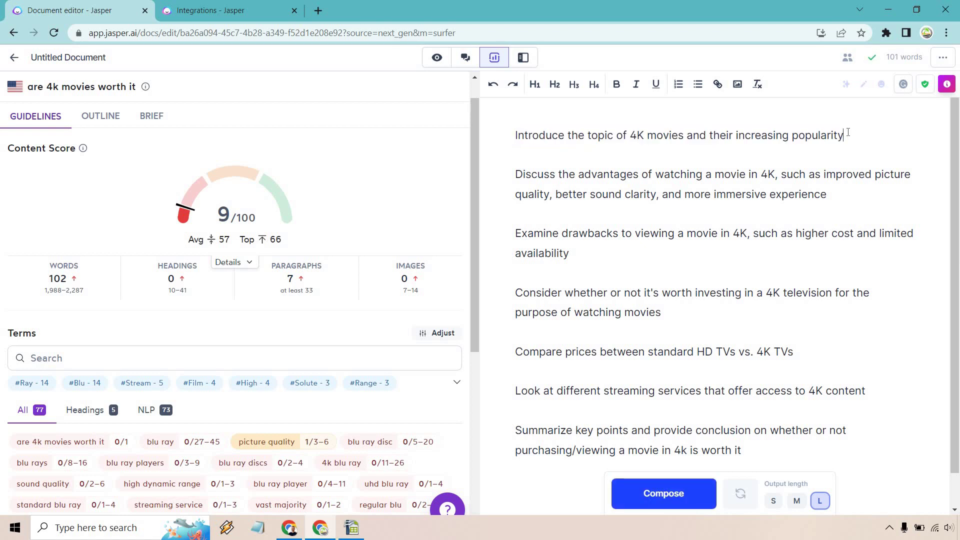
pyautogui.hotkey('ctrl', 'Return')
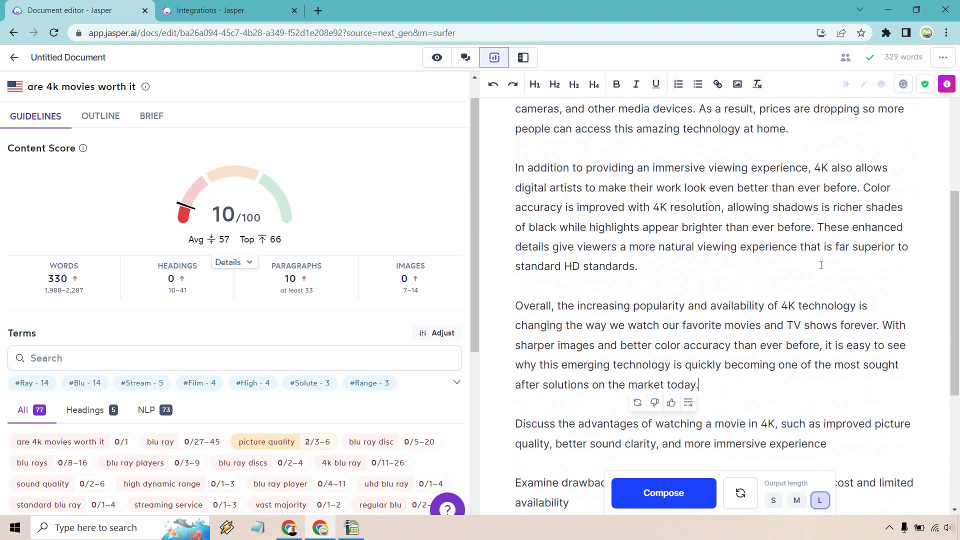
pyautogui.scroll(5, 816, 265)
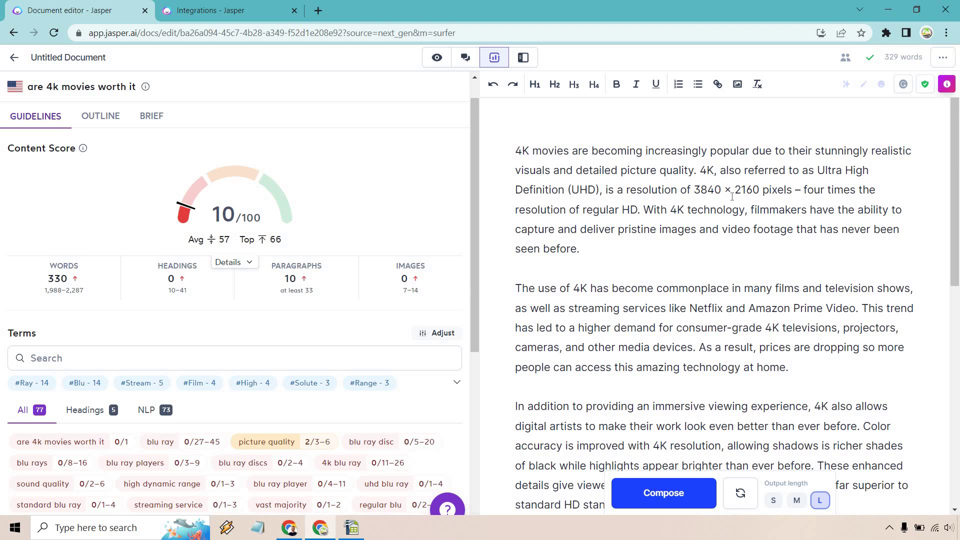
pyautogui.scroll(-1, 694, 221)
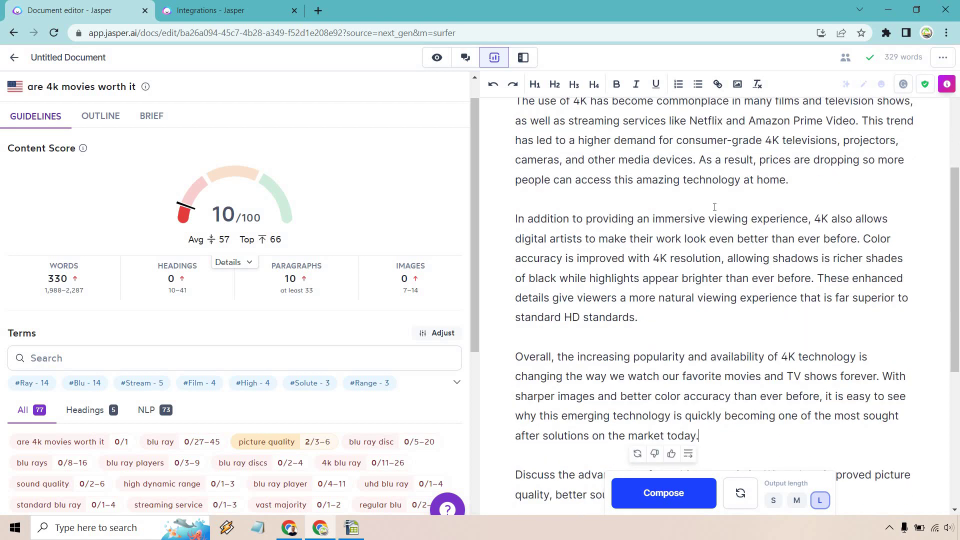
pyautogui.scroll(-1, 715, 207)
pyautogui.scroll(-1, 715, 207)
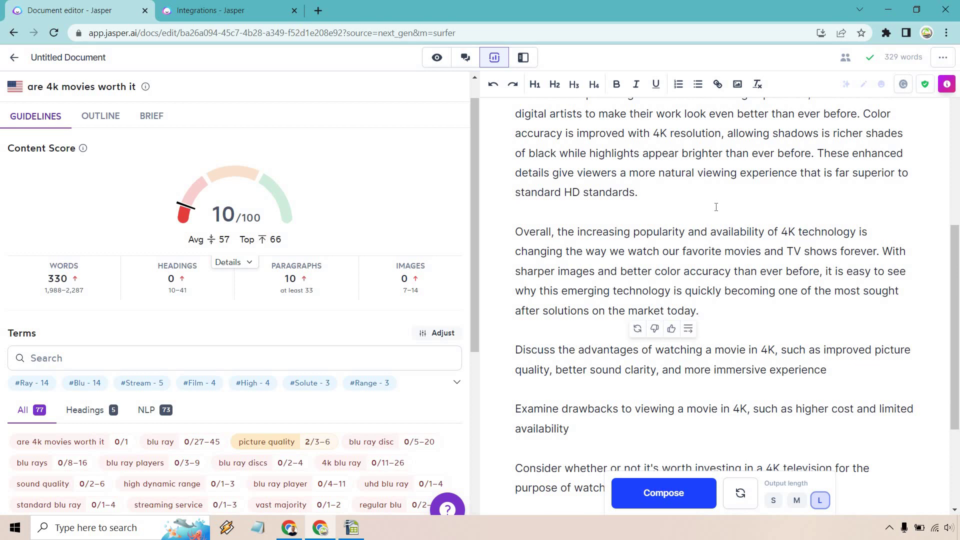
pyautogui.scroll(5, 755, 240)
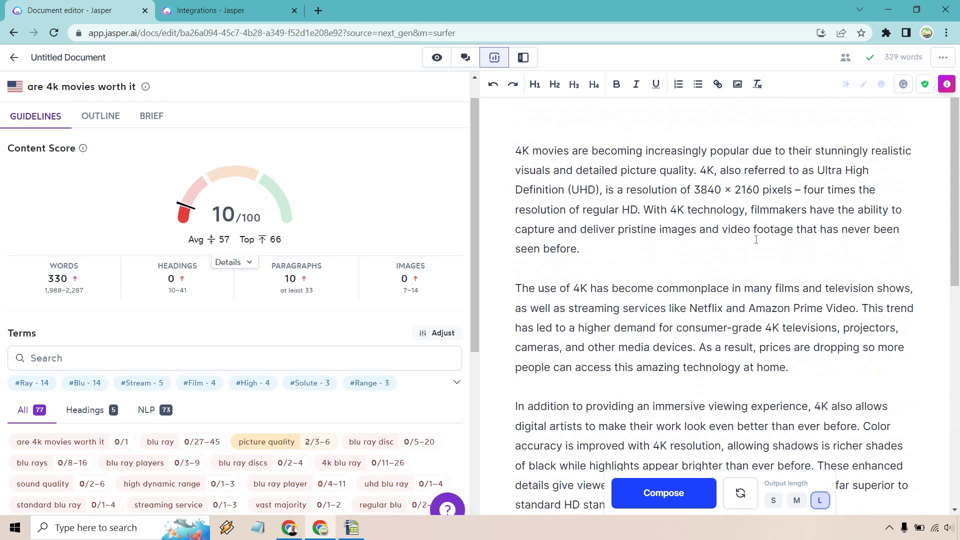
pyautogui.scroll(-3, 756, 240)
pyautogui.scroll(-3, 756, 240)
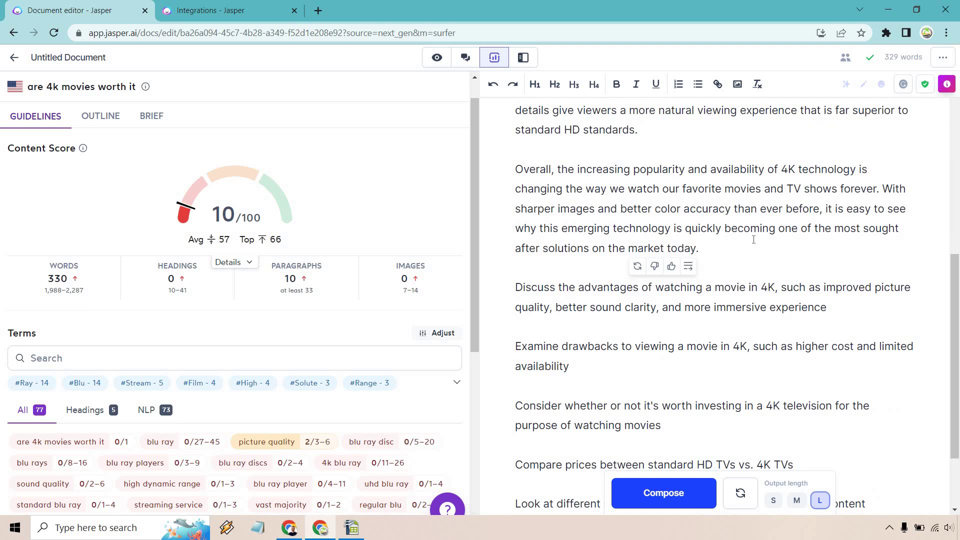
# Make 'The Advantages Of Watching A 4K Movie' an H2 subheading.
pyautogui.press('Return')
pyautogui.press('Return')
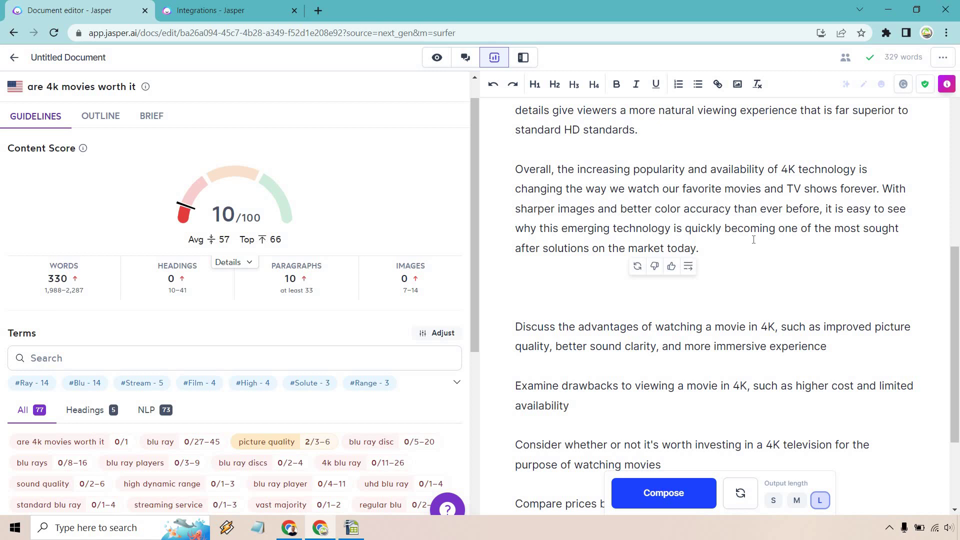
pyautogui.moveTo(728, 288); pyautogui.dragTo(516, 288)
pyautogui.click(555, 84)
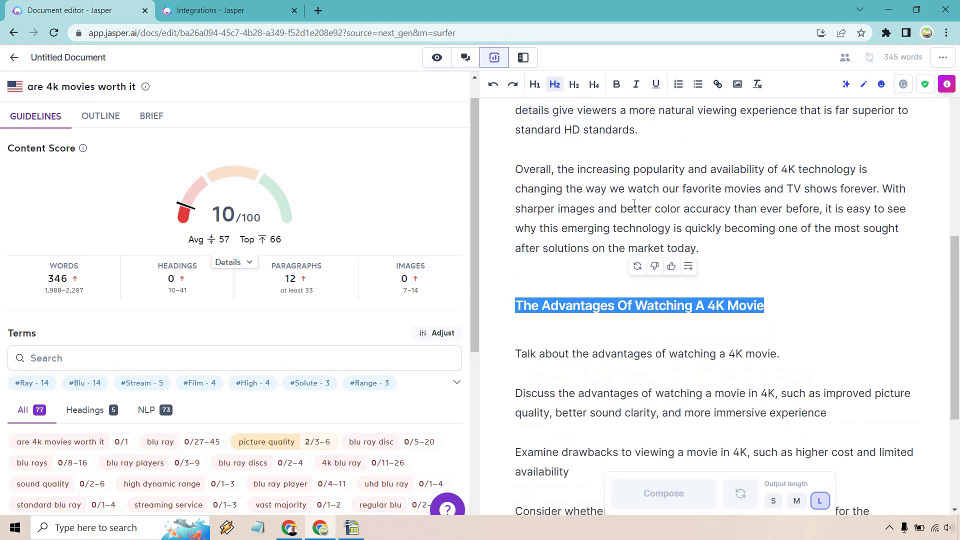
pyautogui.click(539, 269)
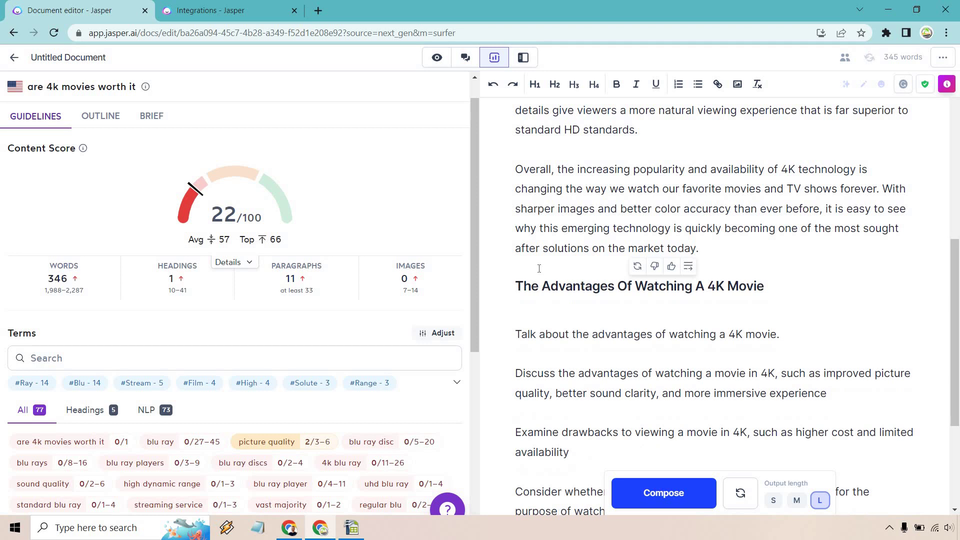
pyautogui.scroll(8, 538, 167)
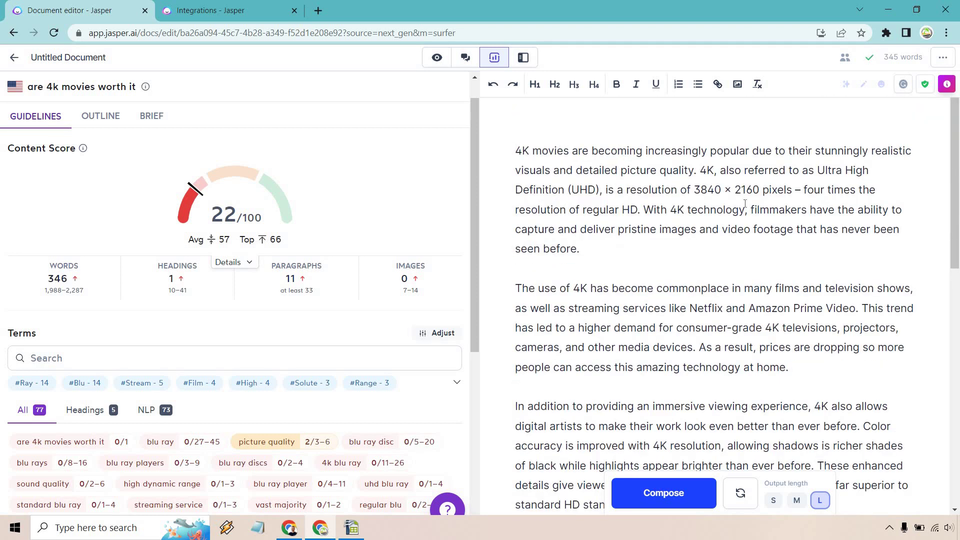
pyautogui.scroll(-8, 750, 213)
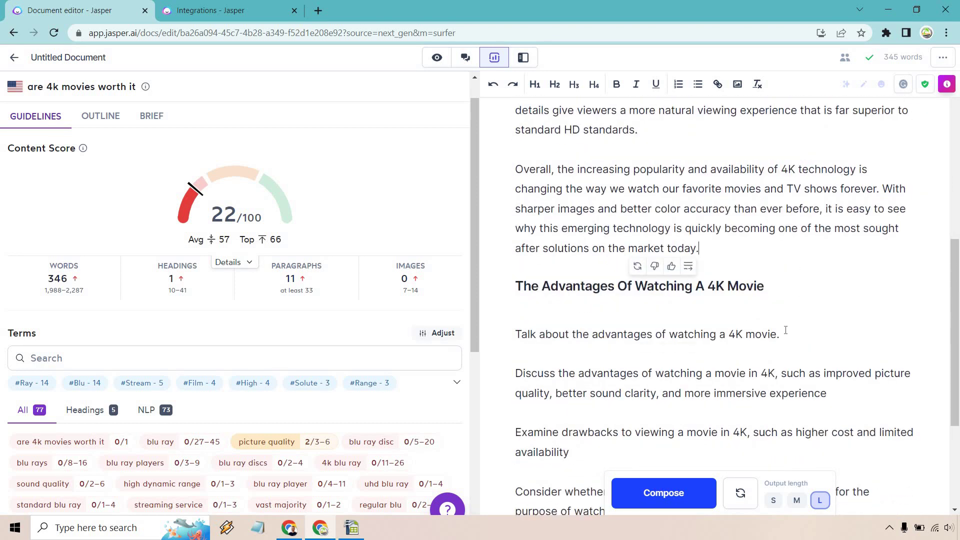
# Duplicate the advantages prompt line and change the copy to 'disadvantages'.
pyautogui.moveTo(786, 330); pyautogui.dragTo(514, 334)
pyautogui.hotkey('ctrl', 'c')
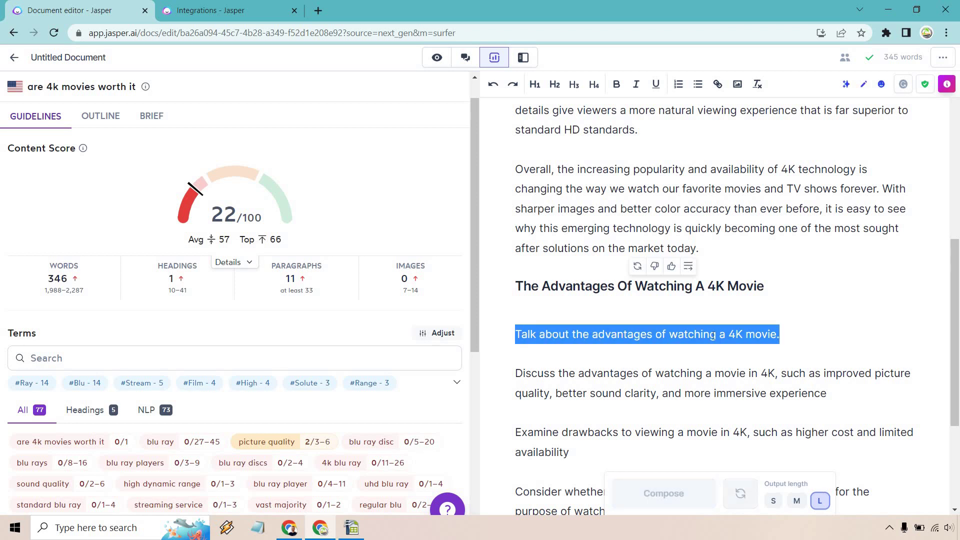
pyautogui.click(791, 338)
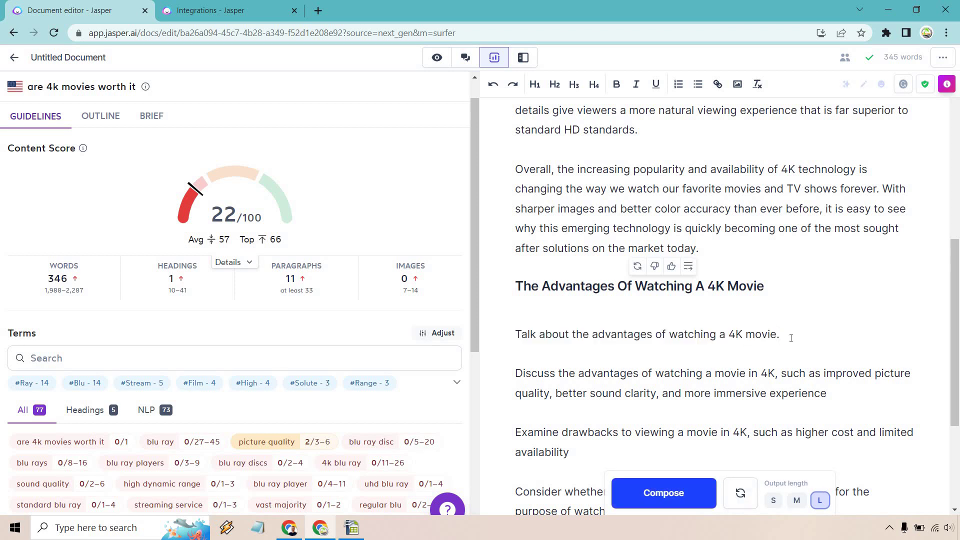
pyautogui.press('Return')
pyautogui.hotkey('ctrl', 'v')
pyautogui.doubleClick(622, 374)
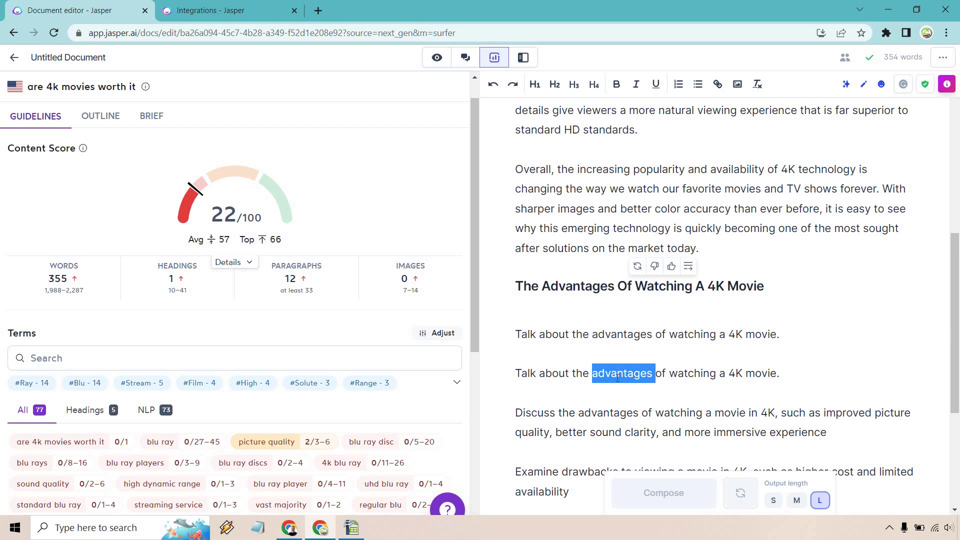
pyautogui.write('dis')
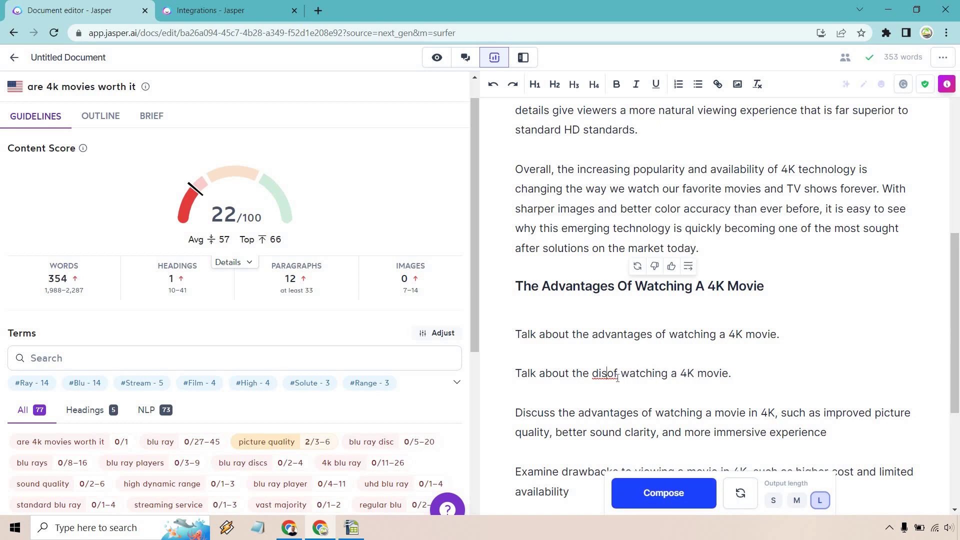
pyautogui.write('advantg')
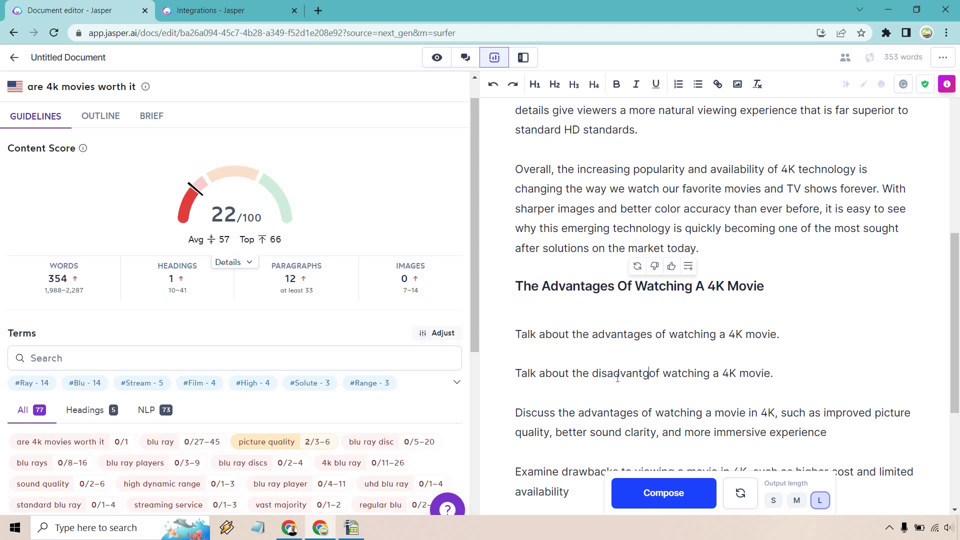
pyautogui.press('BackSpace')
pyautogui.write('ages')
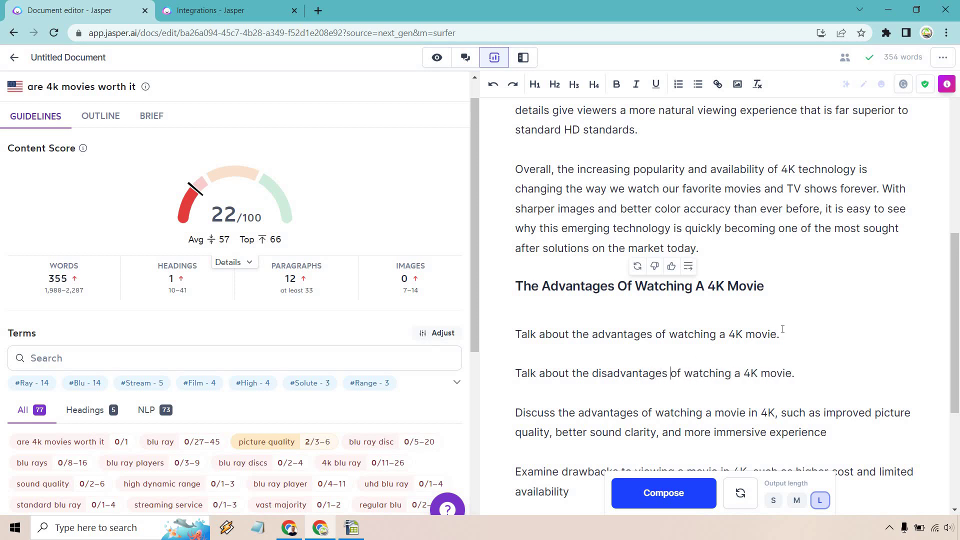
# Compose the advantages section from its prompt, bringing the document to 594 words and score 28/100.
pyautogui.moveTo(787, 334); pyautogui.dragTo(515, 334)
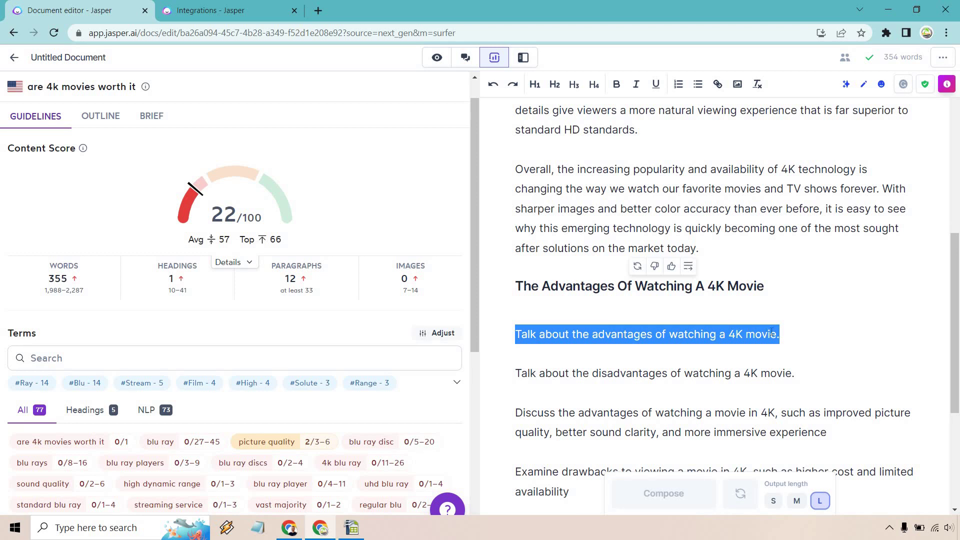
pyautogui.click(798, 339)
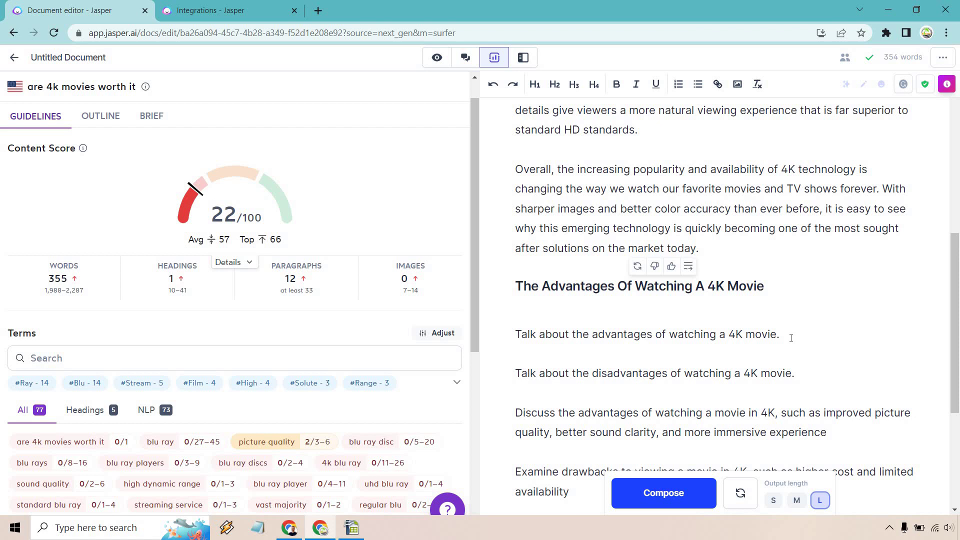
pyautogui.hotkey('ctrl', 'Return')
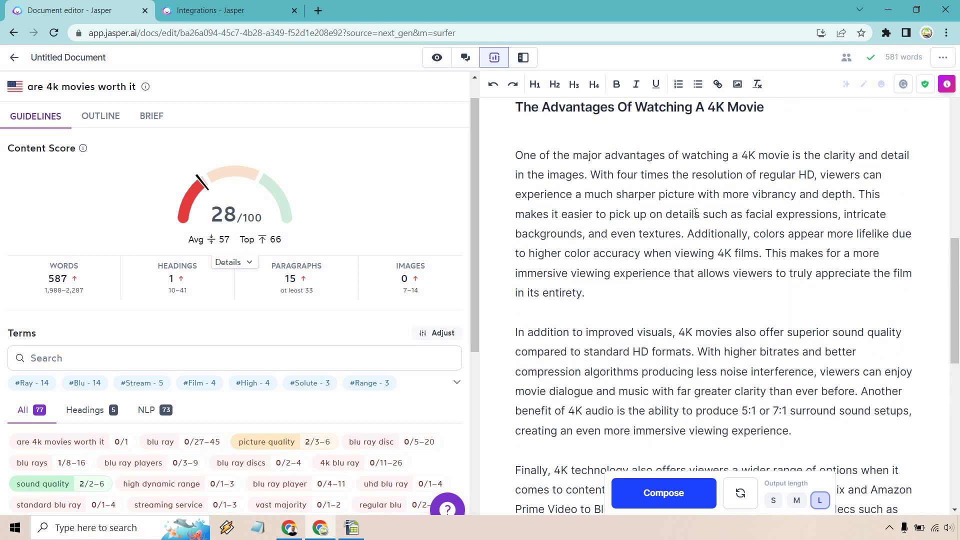
pyautogui.scroll(-4, 696, 213)
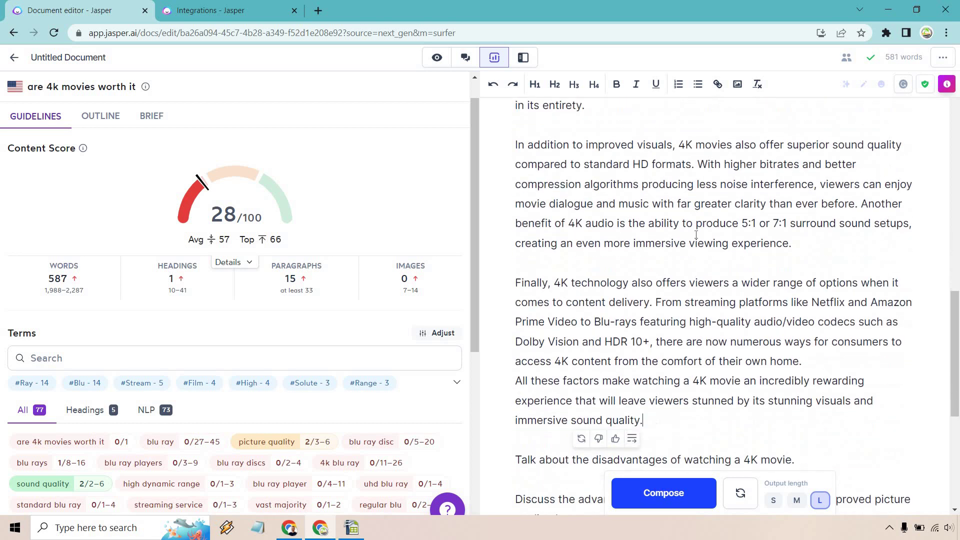
pyautogui.scroll(-1, 699, 234)
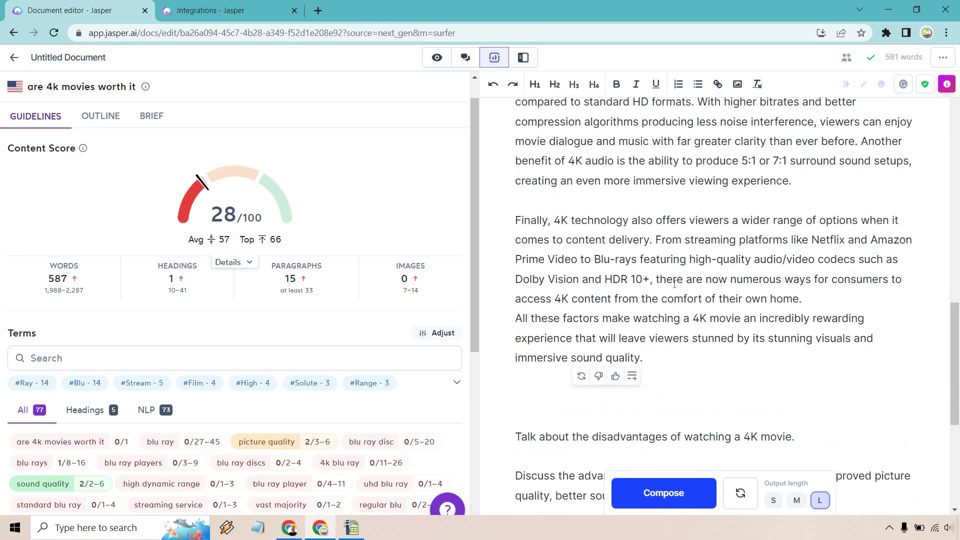
pyautogui.scroll(5, 745, 208)
pyautogui.moveTo(765, 169); pyautogui.dragTo(515, 169)
# Under 'The Disadvantages Of Watching A 4K Movie', generate paragraphs on cost, limited selection and storage.
pyautogui.hotkey('ctrl', 'Return')
pyautogui.scroll(-6, 556, 350)
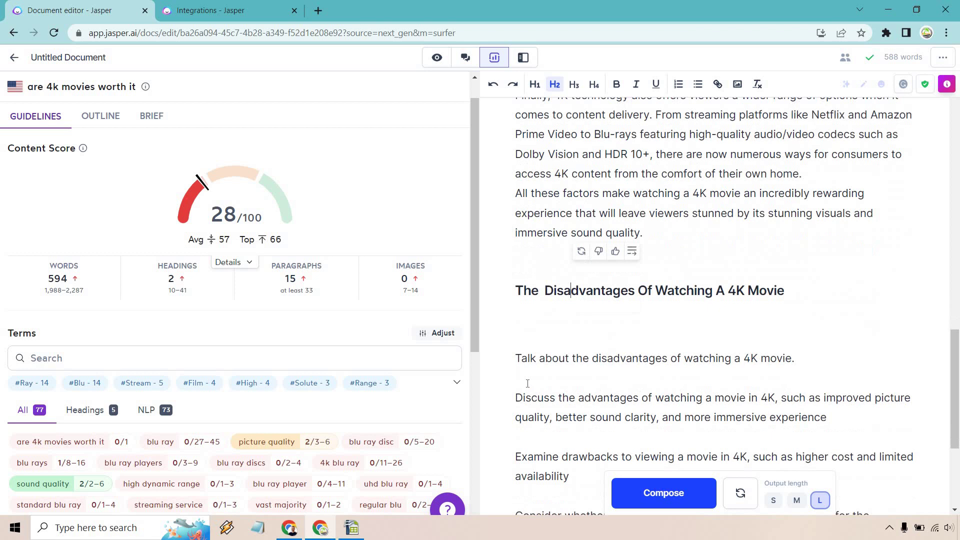
pyautogui.click(536, 336)
pyautogui.press('BackSpace')
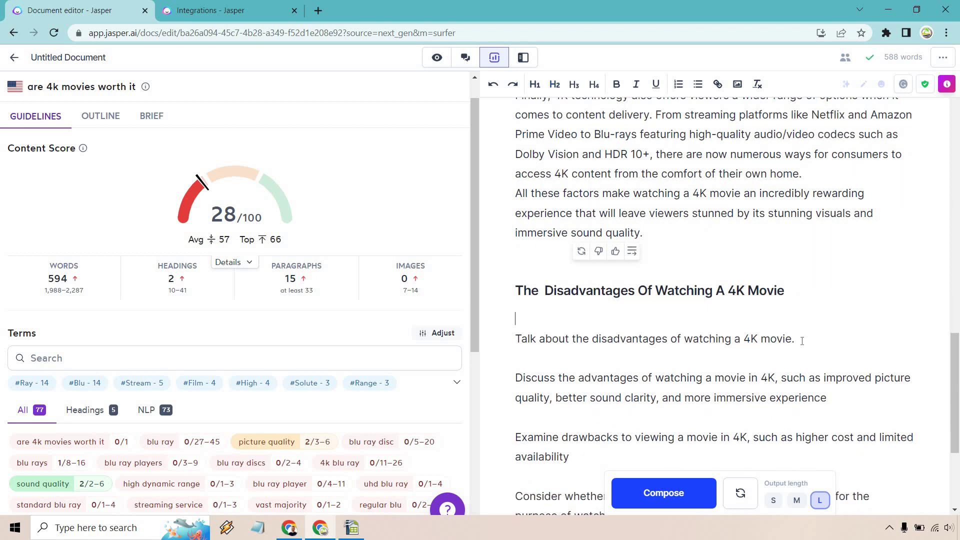
pyautogui.hotkey('shift', 'Left')
pyautogui.hotkey('shift', 'Home')
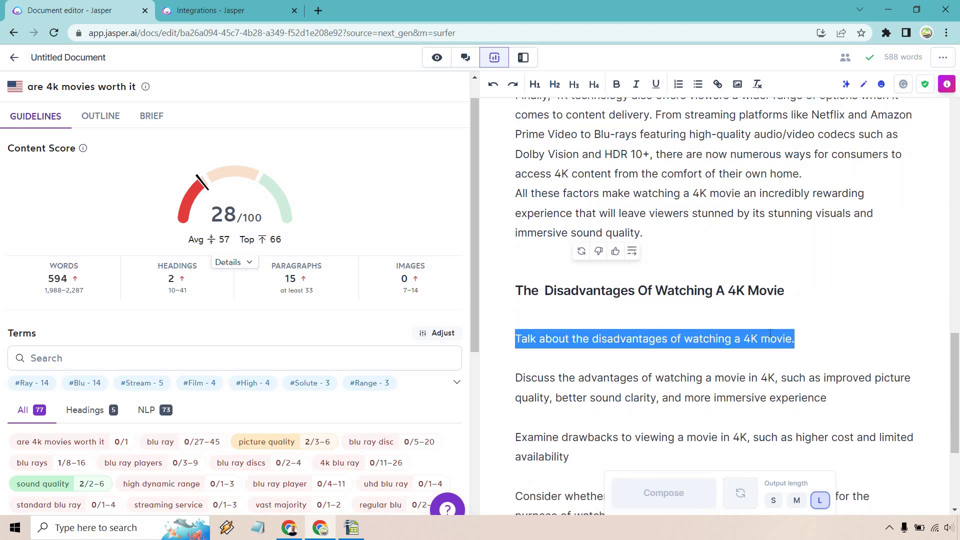
pyautogui.click(813, 341)
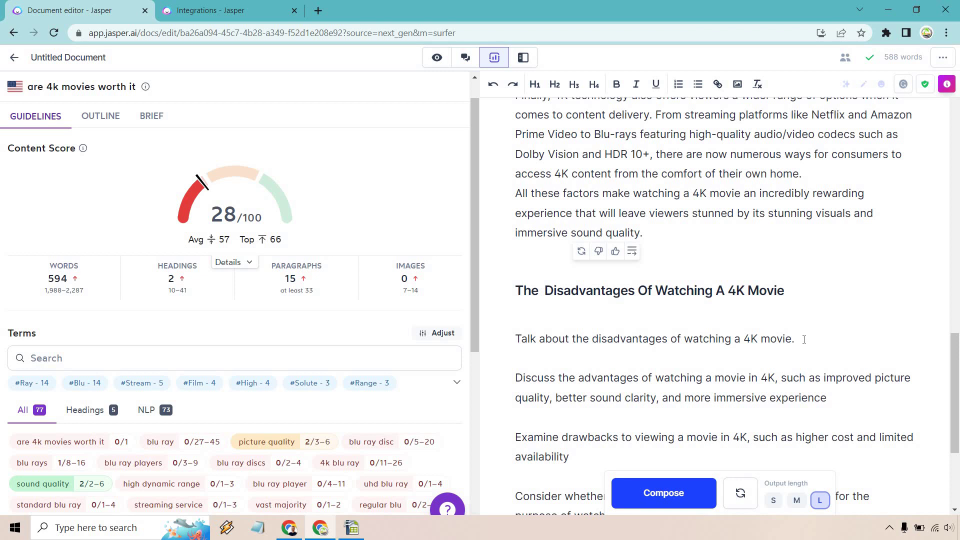
# Review the generated disadvantages text and place the caret at the end of the conclusion.
pyautogui.scroll(5, 818, 304)
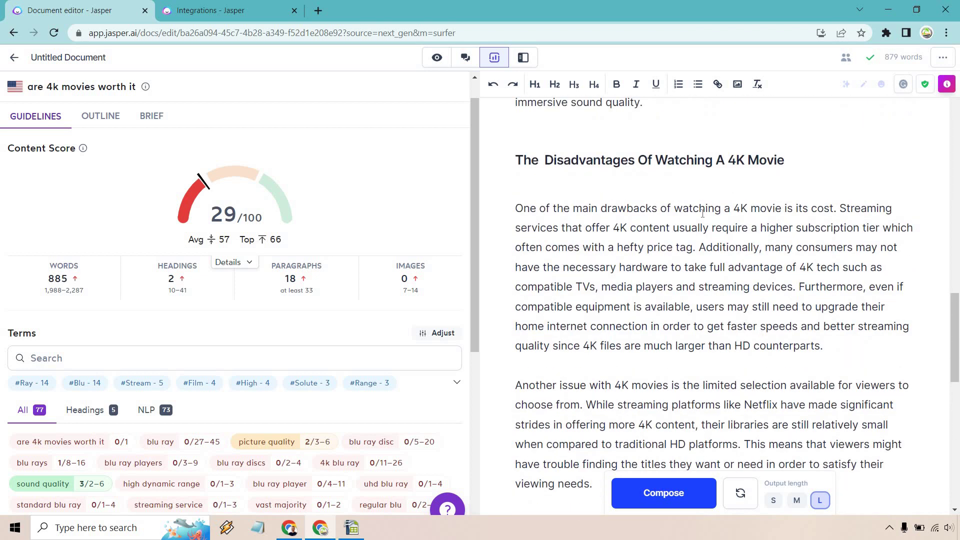
pyautogui.scroll(-3, 703, 215)
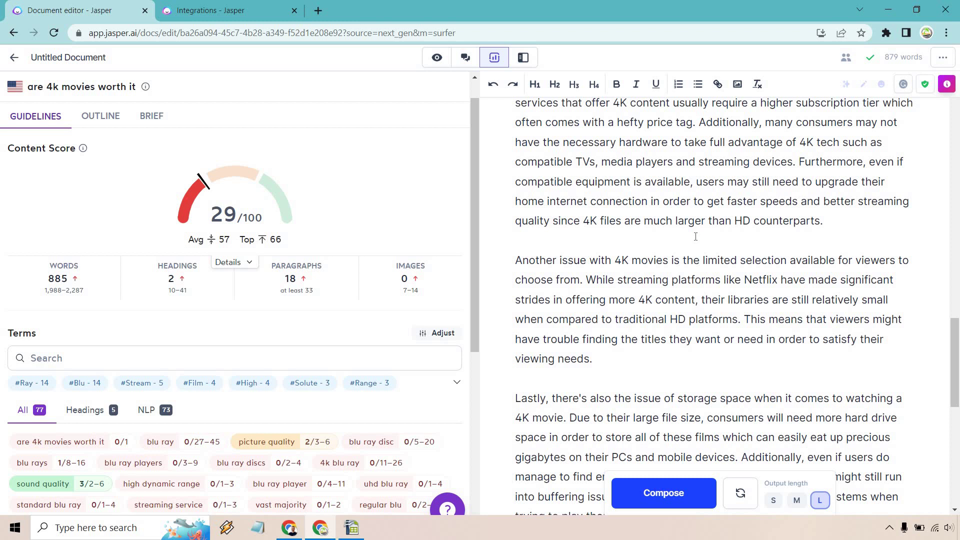
pyautogui.scroll(-1, 696, 237)
pyautogui.scroll(-1, 696, 236)
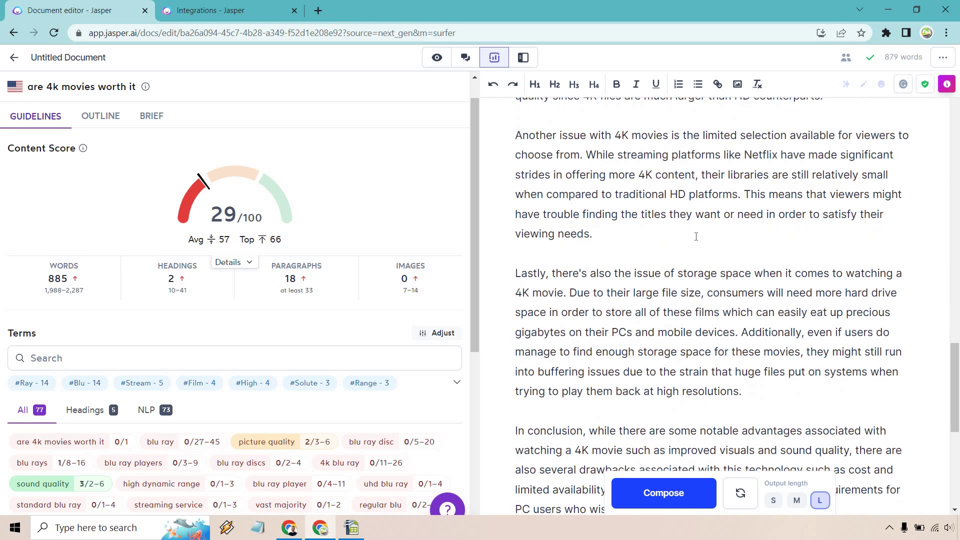
pyautogui.scroll(-2, 697, 236)
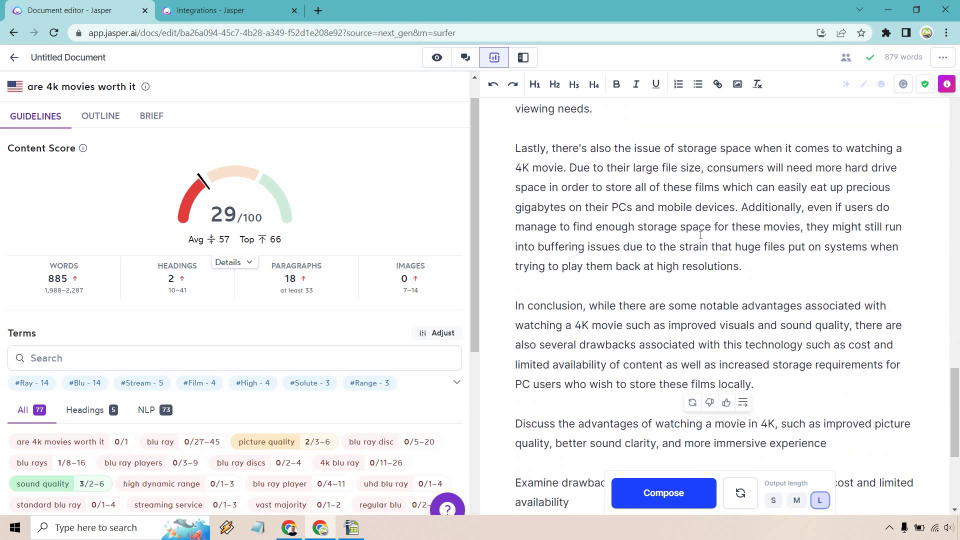
pyautogui.click(760, 397)
pyautogui.scroll(-2, 711, 239)
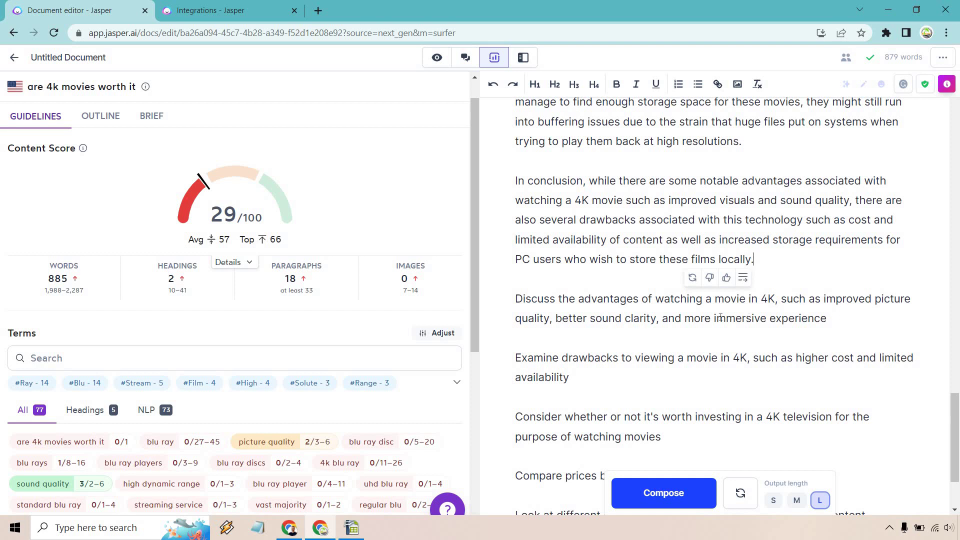
# Delete the advantages and drawbacks prompts; reword the remaining one to 'Talk about…, and the answer is going to be yes.'.
pyautogui.moveTo(842, 310); pyautogui.dragTo(517, 302)
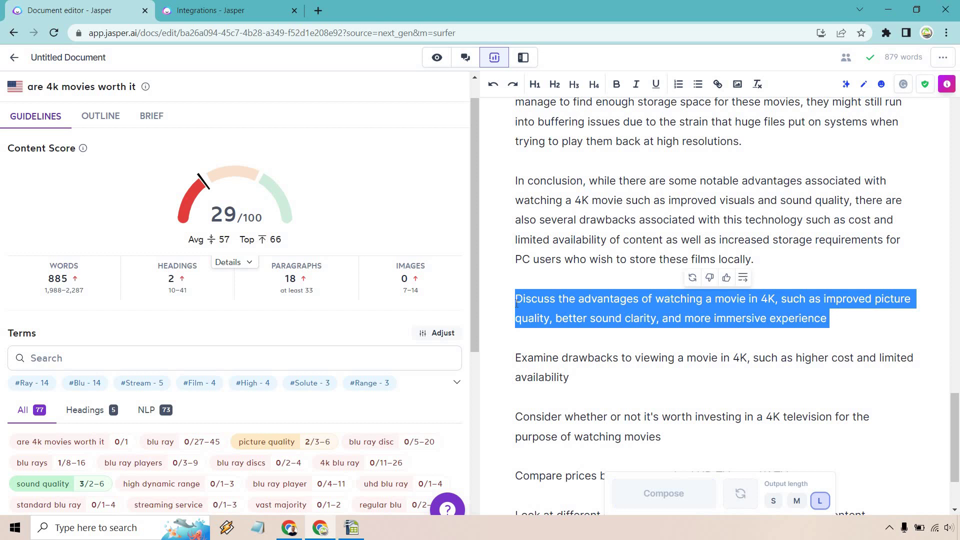
pyautogui.press('Delete')
pyautogui.press('Delete')
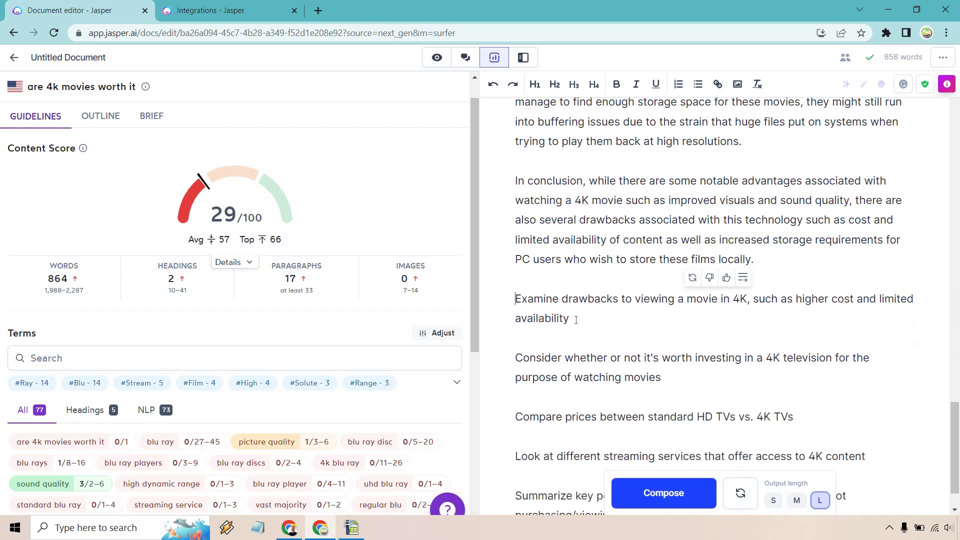
pyautogui.moveTo(574, 319); pyautogui.dragTo(516, 300)
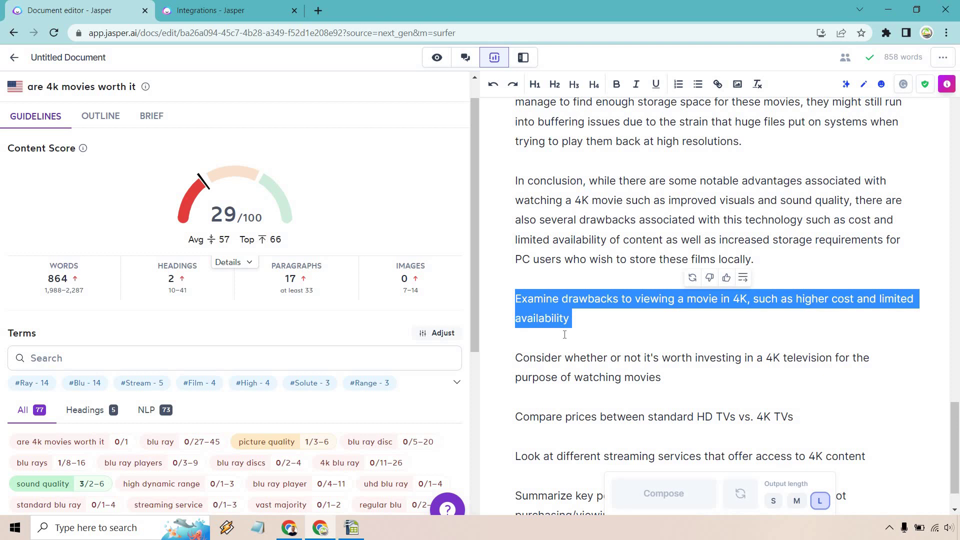
pyautogui.press('Delete')
pyautogui.press('Delete')
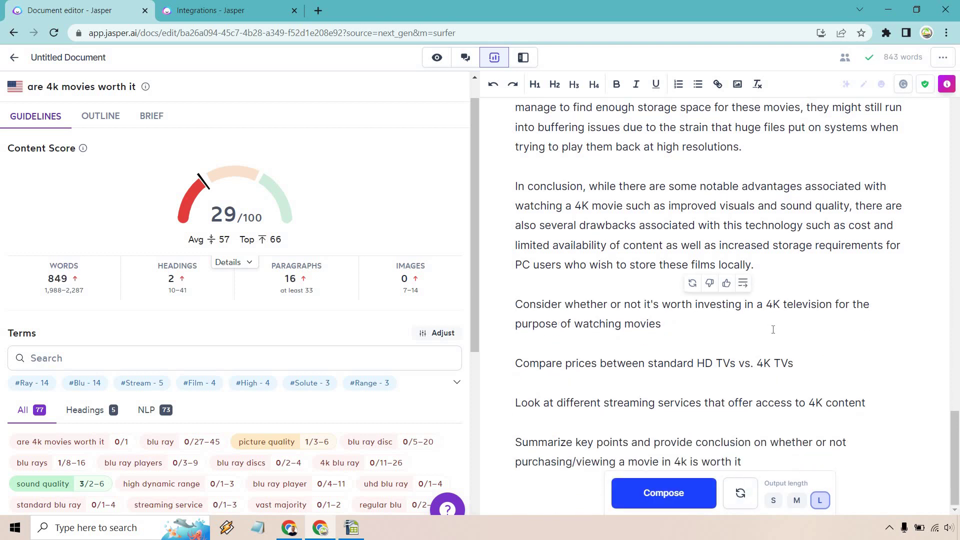
pyautogui.doubleClick(532, 311)
pyautogui.write('Talk about')
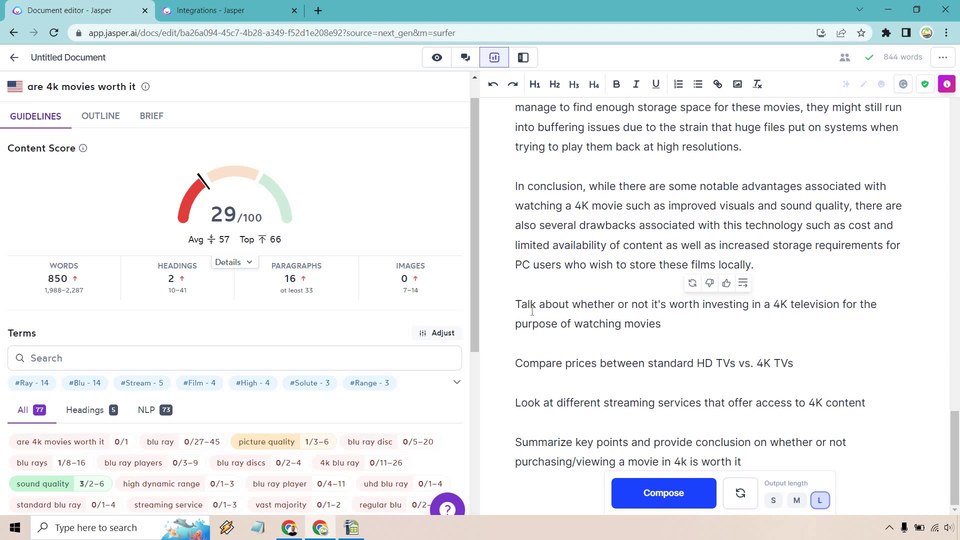
pyautogui.click(668, 325)
pyautogui.write(', and the answer is goi')
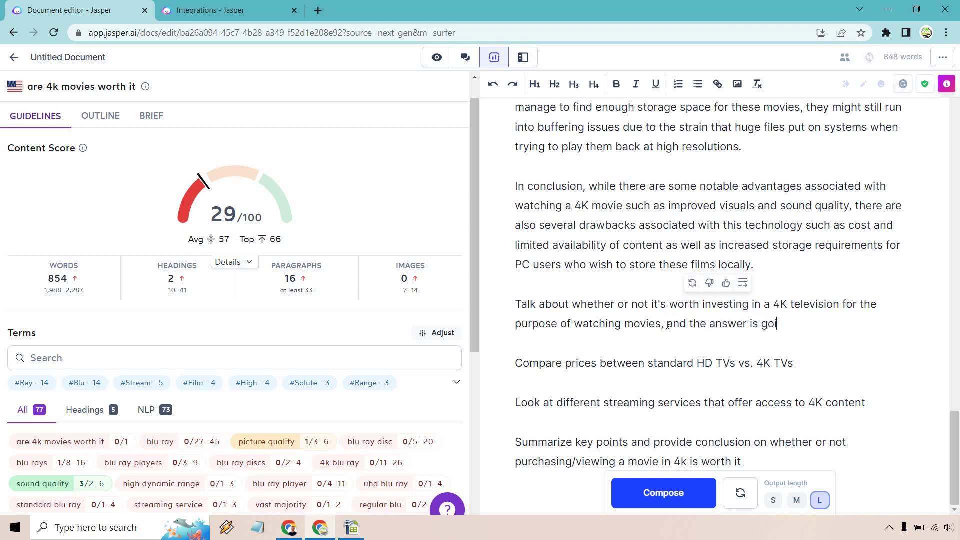
pyautogui.write('ng to be yes.')
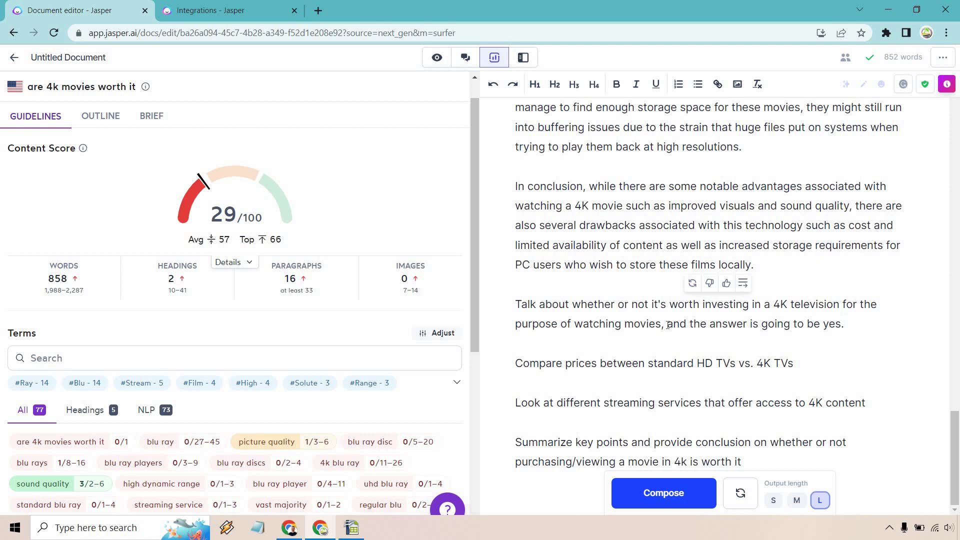
# Add the line 'Are 4K TV's Worth Investing In?' and generate a paragraph answering the TV-investment prompt.
pyautogui.click(787, 266)
pyautogui.press('Return')
pyautogui.write("Are 4K TV's Worth Investing In?")
pyautogui.moveTo(844, 358); pyautogui.dragTo(792, 358)
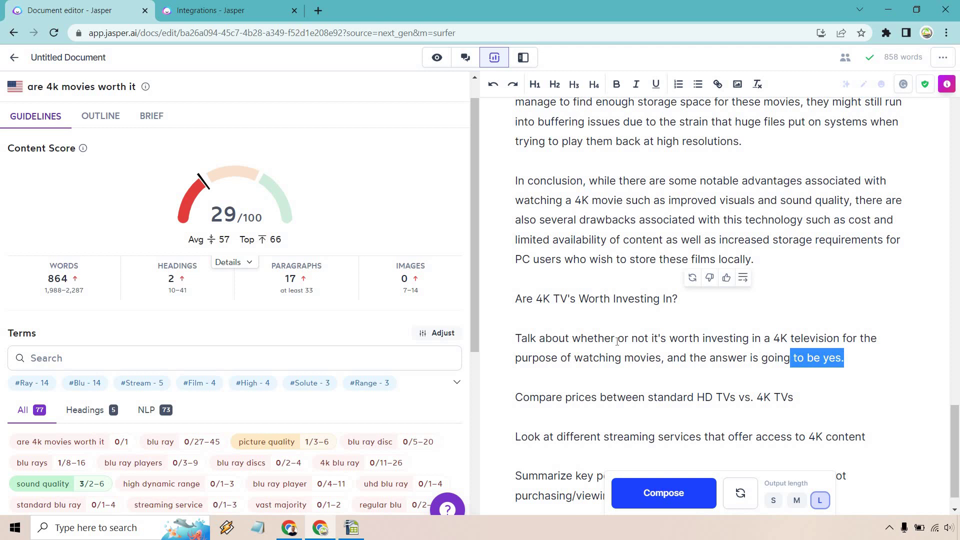
pyautogui.moveTo(617, 341); pyautogui.dragTo(515, 341)
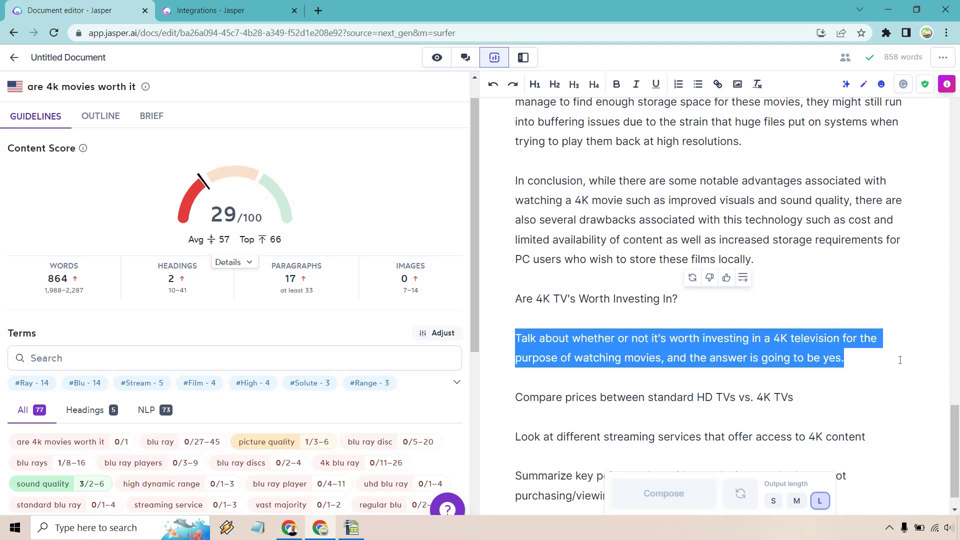
pyautogui.click(864, 358)
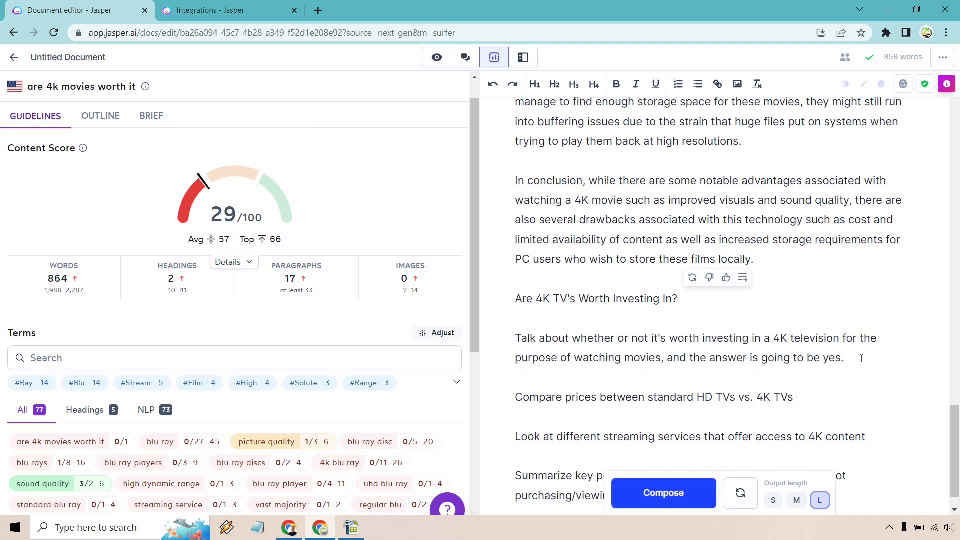
pyautogui.hotkey('ctrl', 'Return')
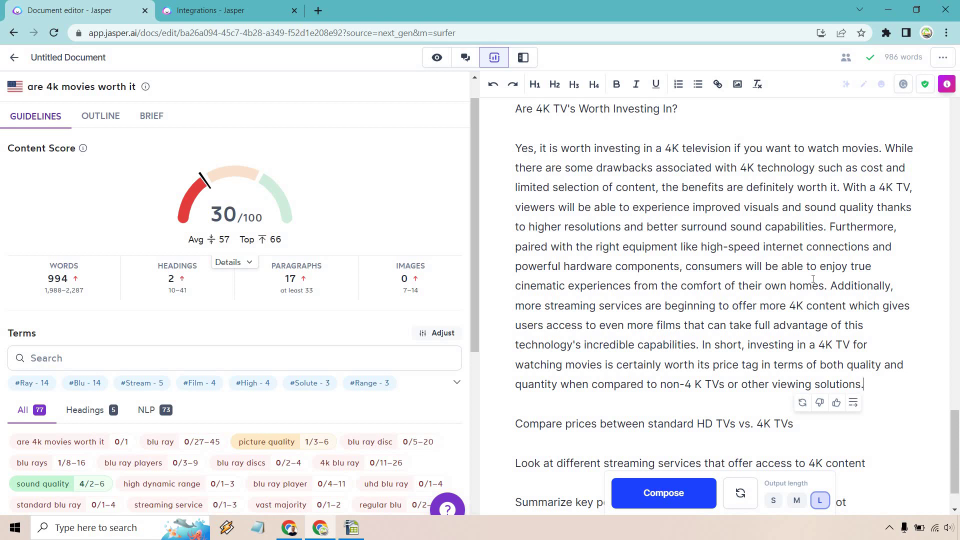
# Make 'Are 4K TV's Worth Investing In?' a level-2 heading.
pyautogui.scroll(3, 766, 263)
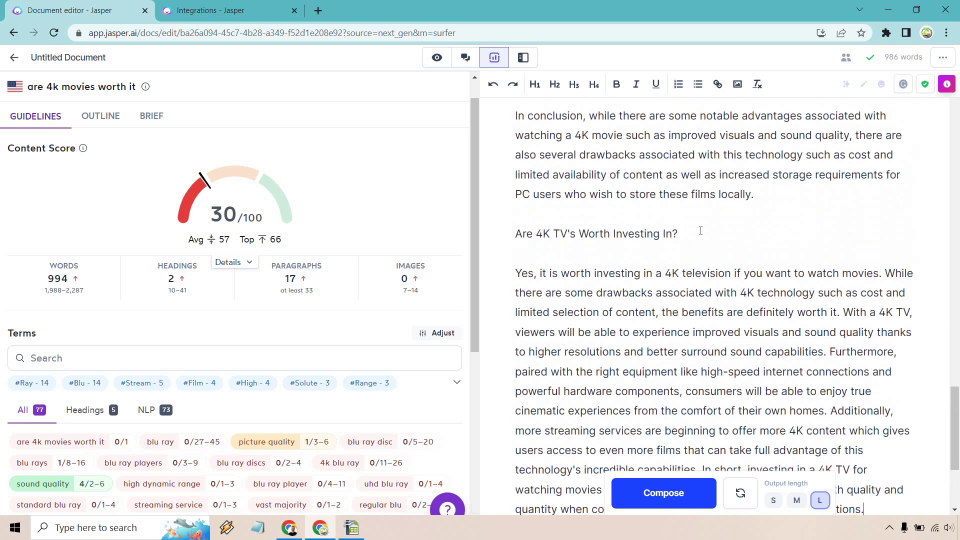
pyautogui.moveTo(701, 231); pyautogui.dragTo(511, 228)
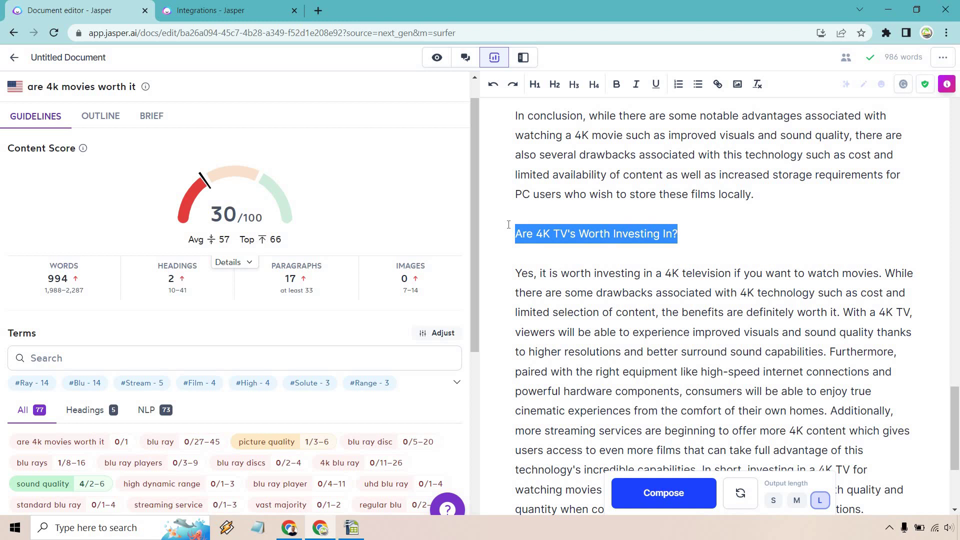
pyautogui.click(555, 84)
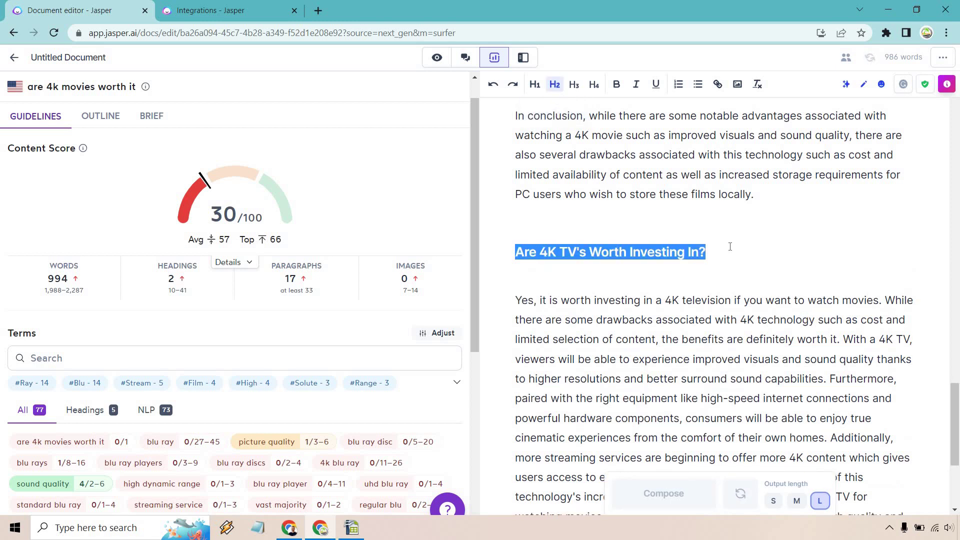
pyautogui.click(749, 253)
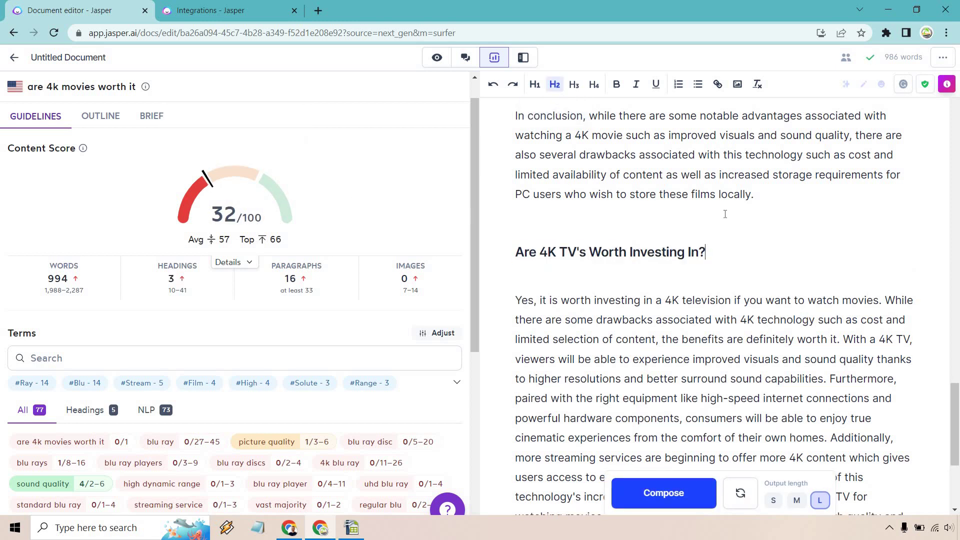
# Add a 'Headline' placeholder line and generate the HD versus 4K price comparison paragraph.
pyautogui.scroll(-5, 778, 218)
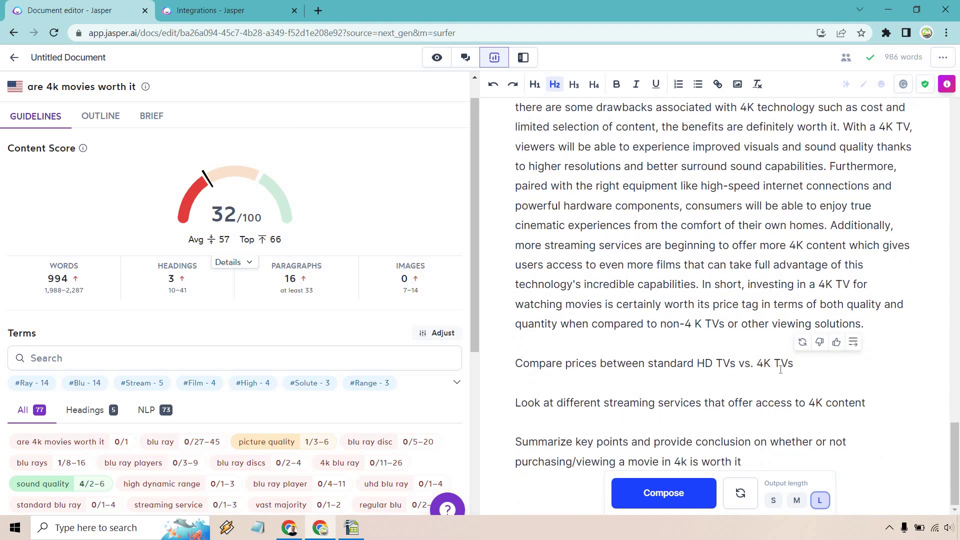
pyautogui.click(889, 329)
pyautogui.press('Return')
pyautogui.write('Headline')
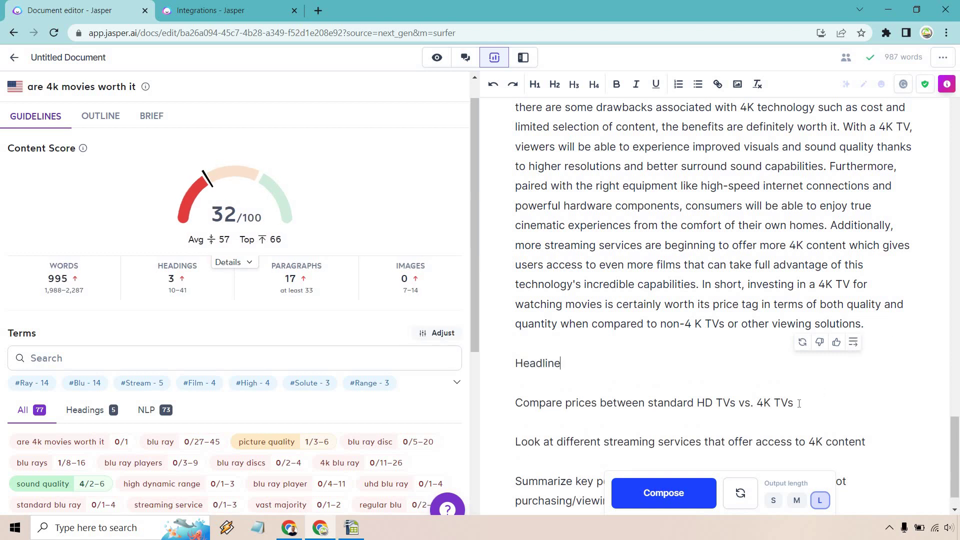
pyautogui.moveTo(799, 403); pyautogui.dragTo(515, 403)
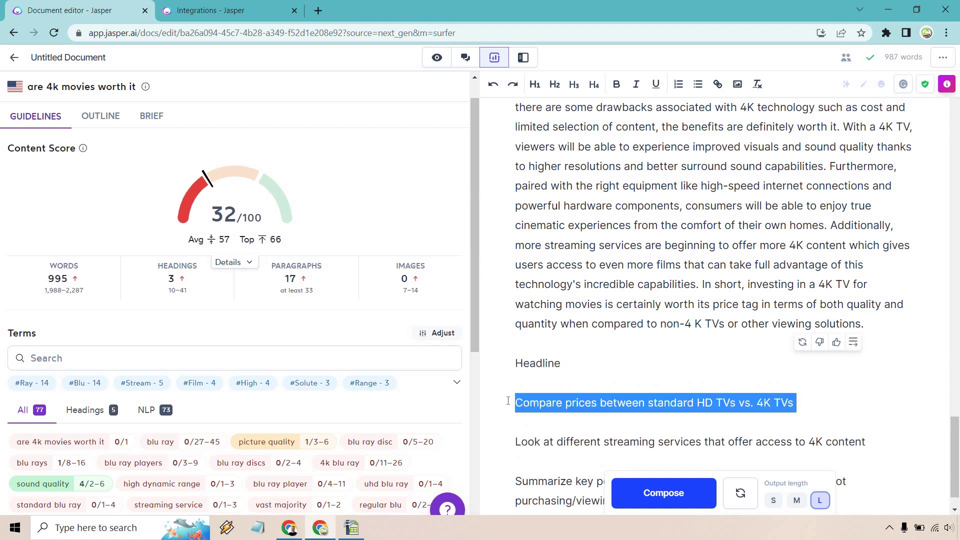
pyautogui.click(803, 402)
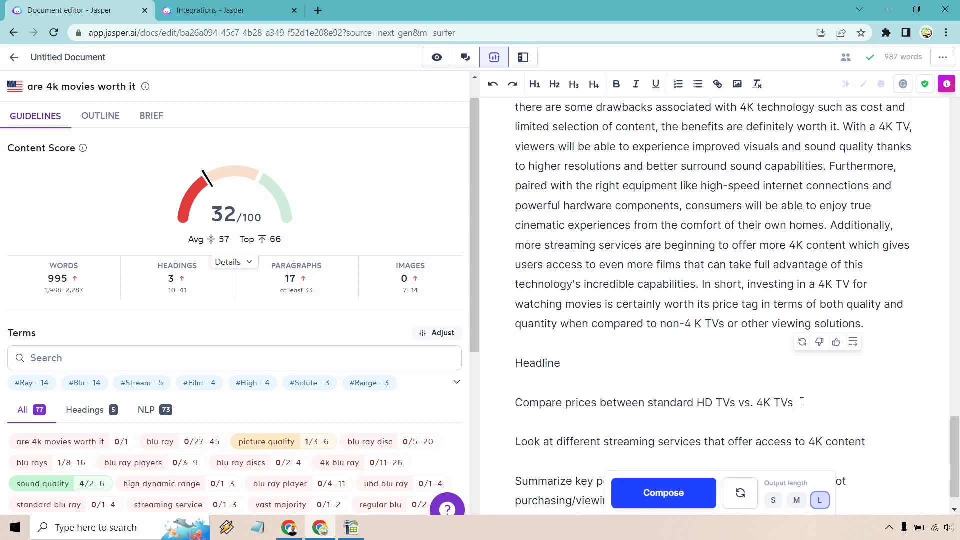
pyautogui.scroll(1, 718, 220)
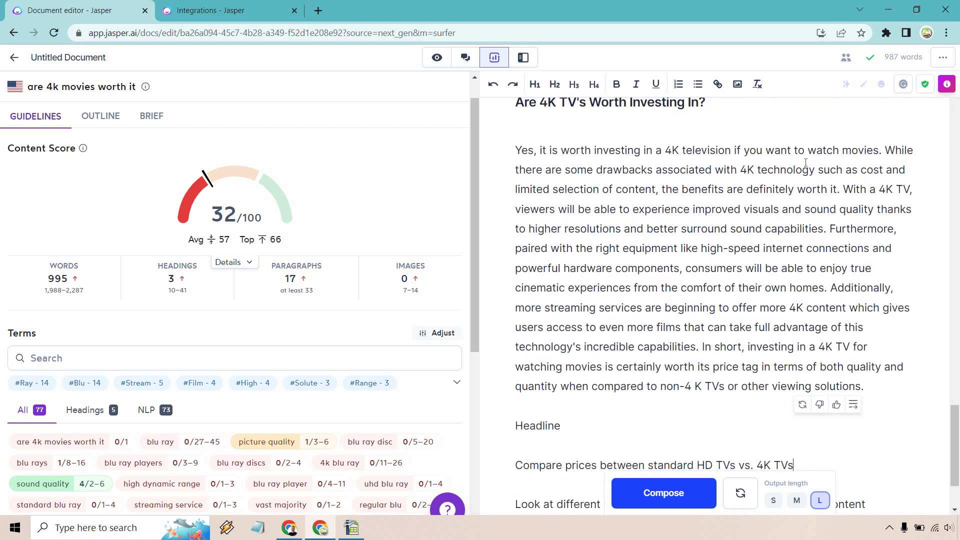
pyautogui.scroll(-2, 699, 249)
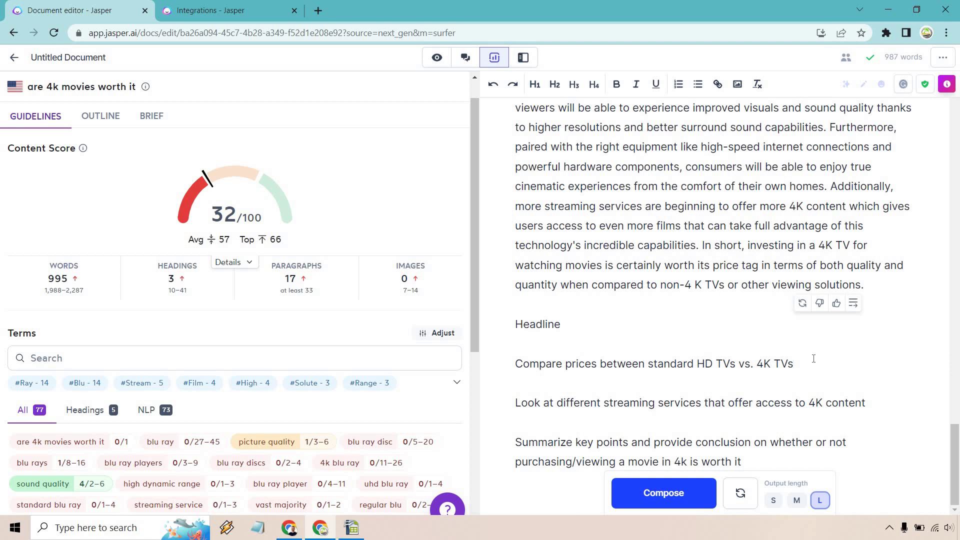
pyautogui.hotkey('ctrl', 'Return')
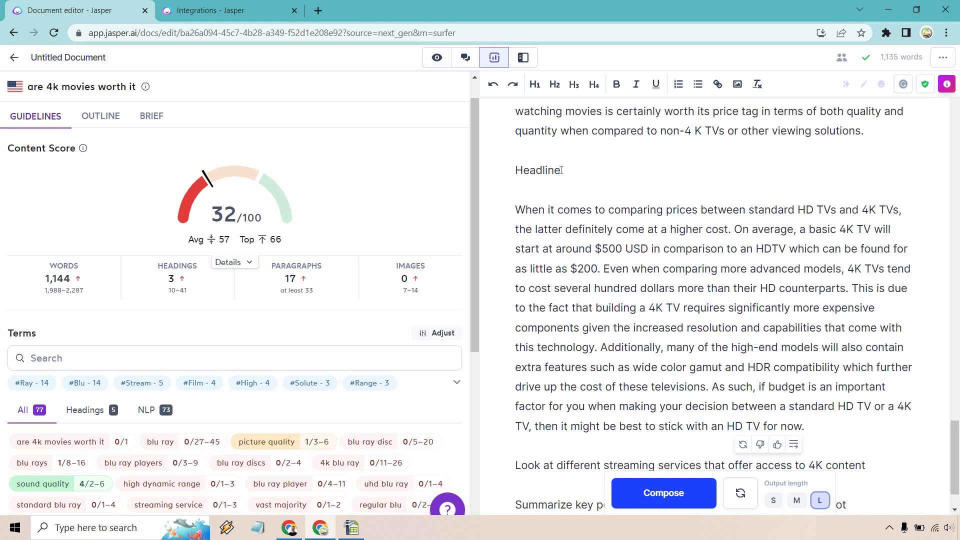
# Rename the placeholder to 'Comparing 4K TV's Vs HD TV's' and make it a level-2 heading.
pyautogui.moveTo(561, 170); pyautogui.dragTo(515, 171)
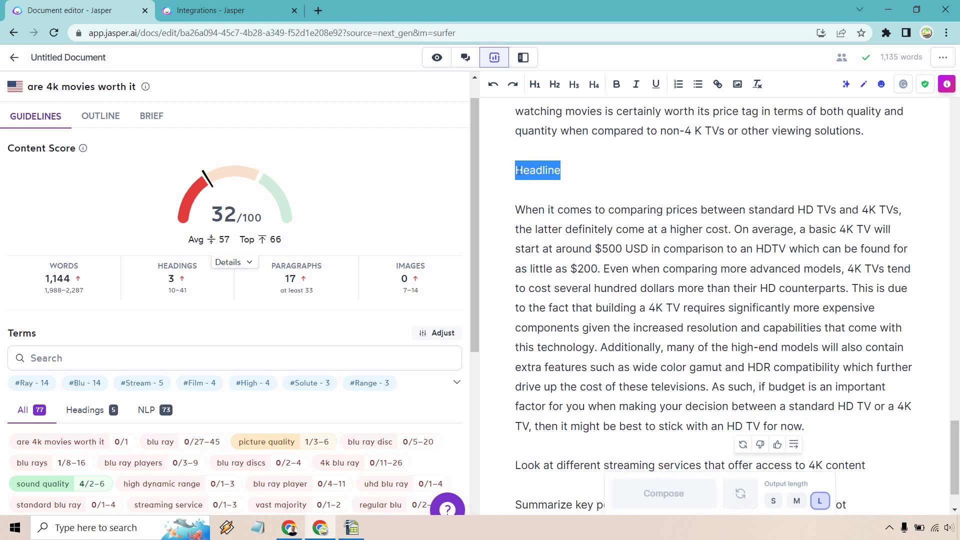
pyautogui.write("Comparing 4K TV's Vs ")
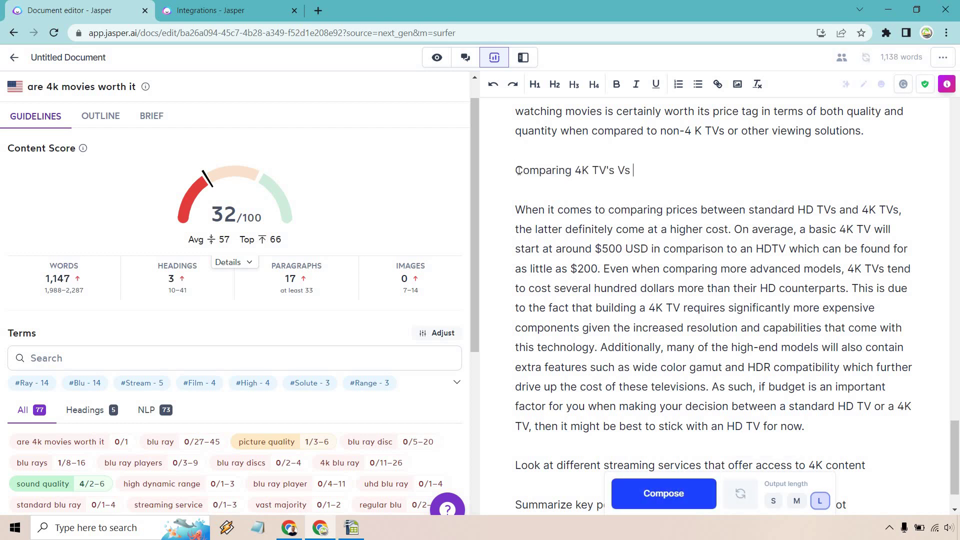
pyautogui.write("HD TV's")
pyautogui.moveTo(691, 175); pyautogui.dragTo(515, 170)
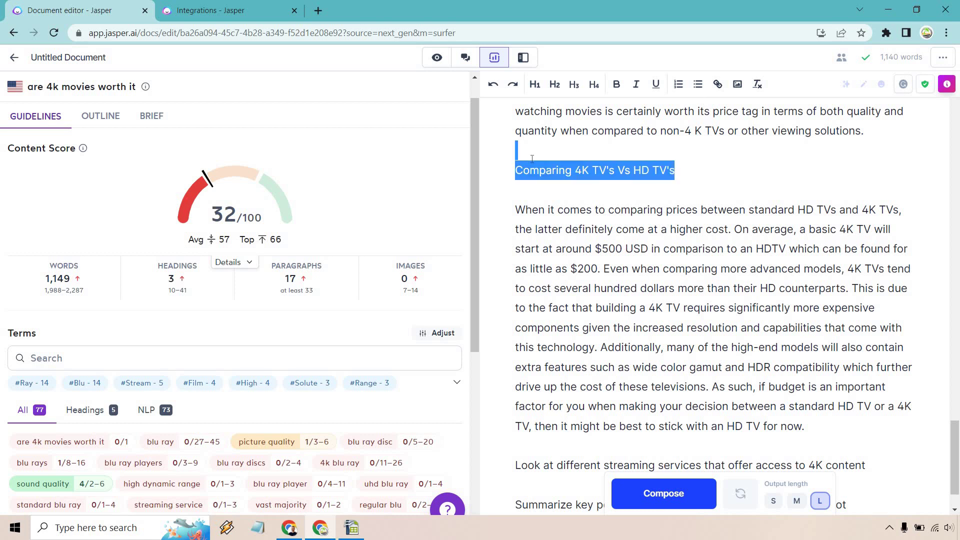
pyautogui.click(558, 84)
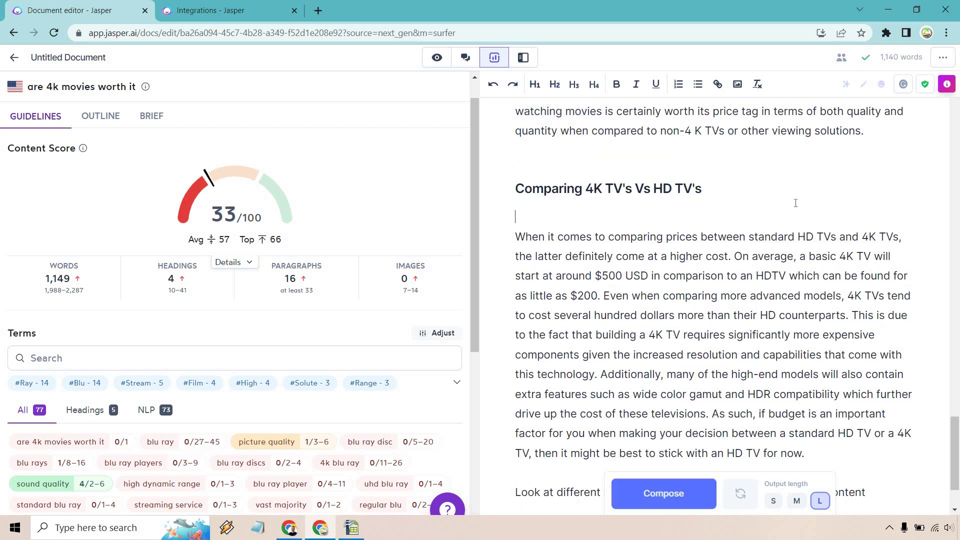
pyautogui.scroll(-2, 779, 197)
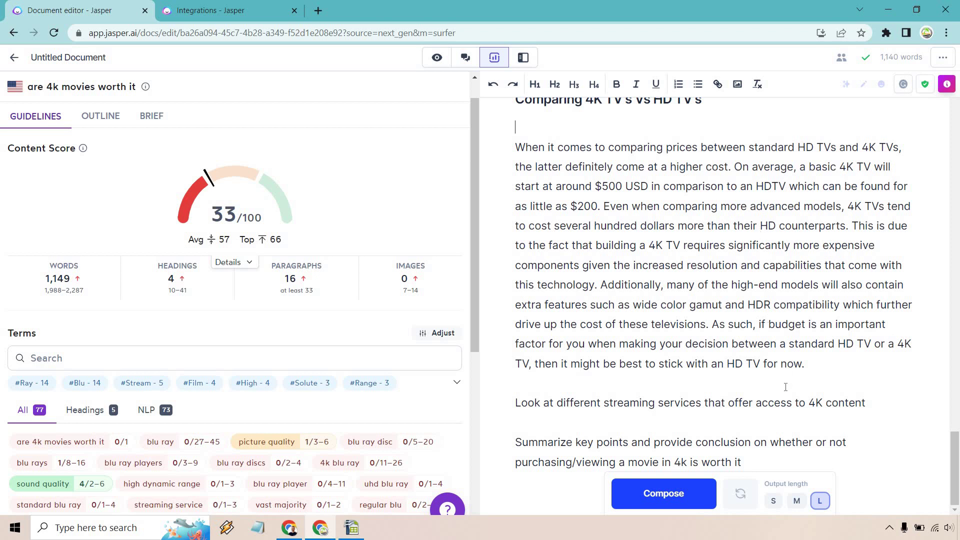
# Extend the streaming services prompt with 'and talk about the benefits' and generate content from it.
pyautogui.click(873, 400)
pyautogui.click(874, 402)
pyautogui.write('and talk about the benefits')
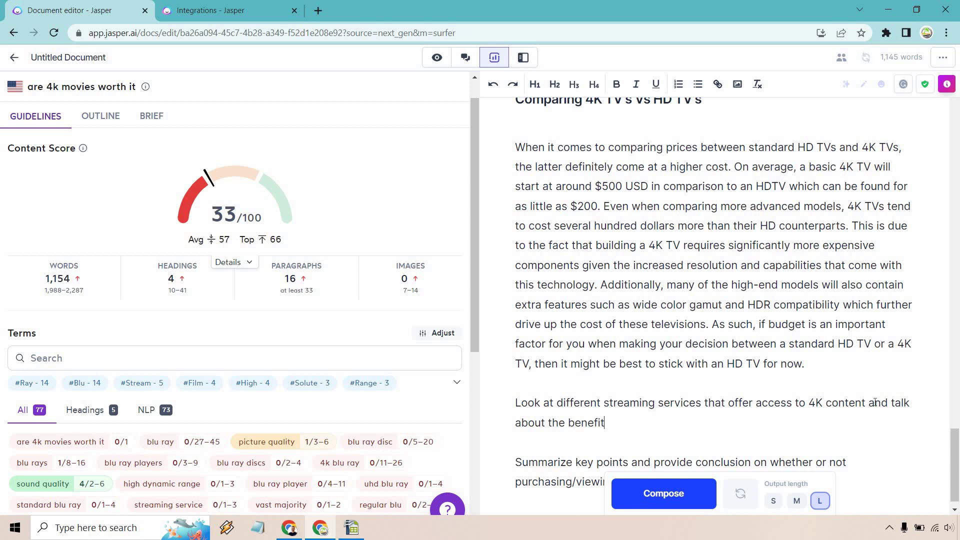
pyautogui.tripleClick(632, 424)
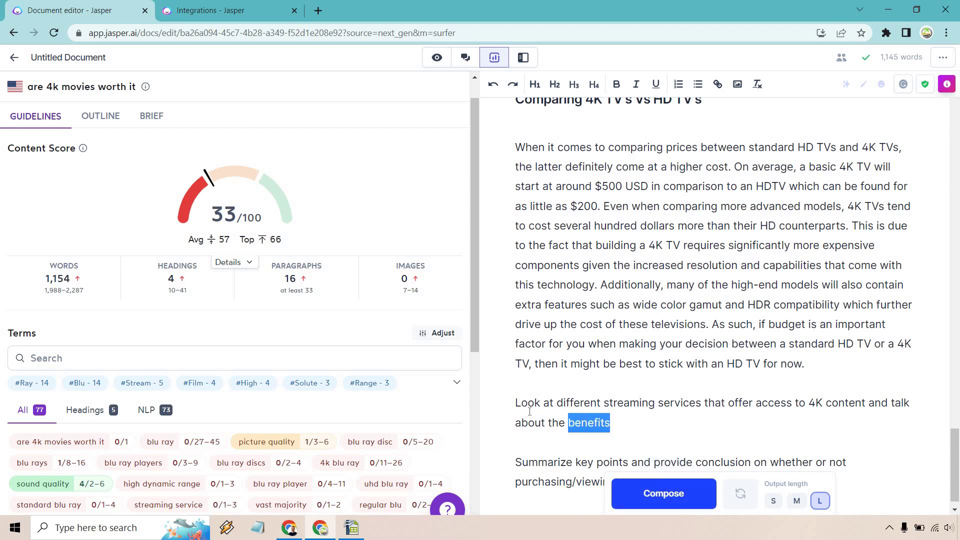
pyautogui.click(624, 424)
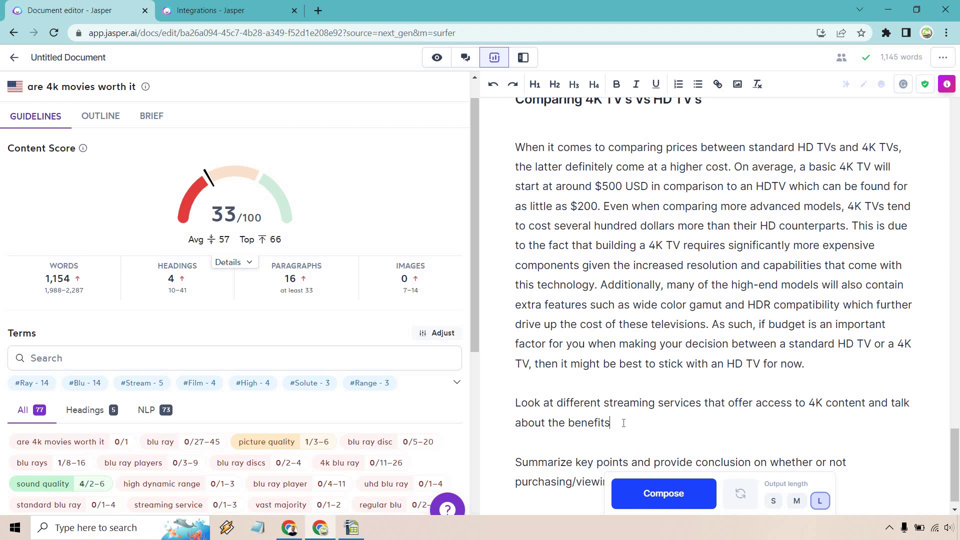
pyautogui.hotkey('ctrl', 'Return')
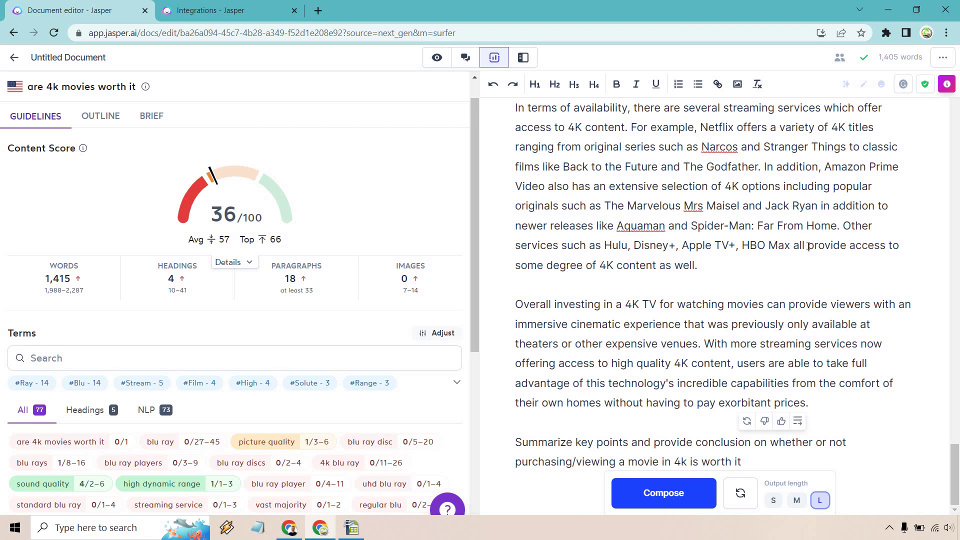
# Insert a '4K For Streaming' level-2 heading after the HD TV paragraph.
pyautogui.scroll(3, 744, 319)
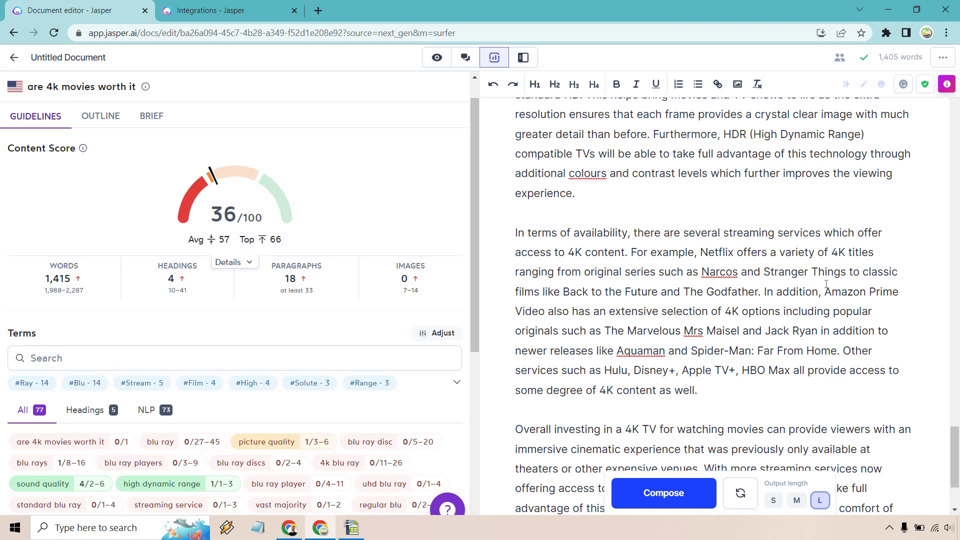
pyautogui.scroll(5, 827, 284)
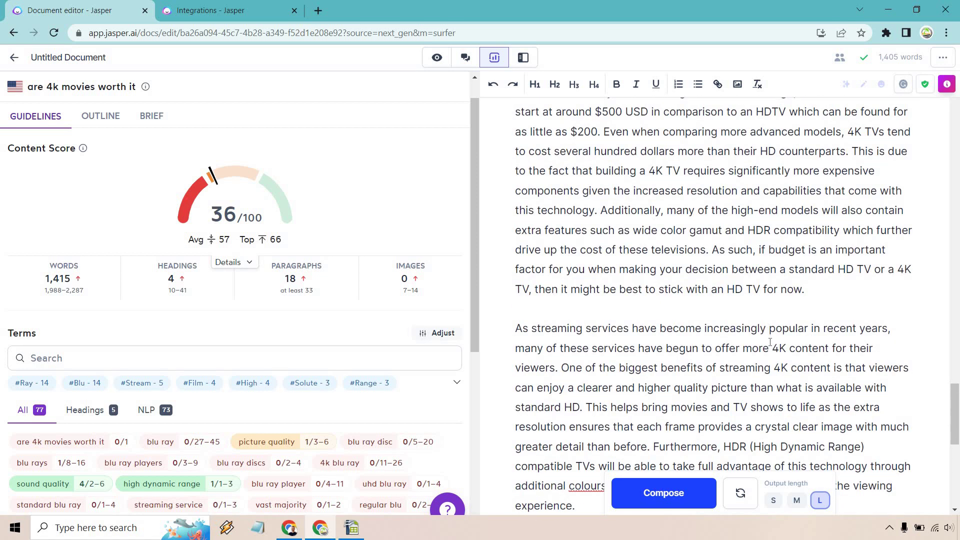
pyautogui.scroll(2, 770, 341)
pyautogui.scroll(-1, 815, 312)
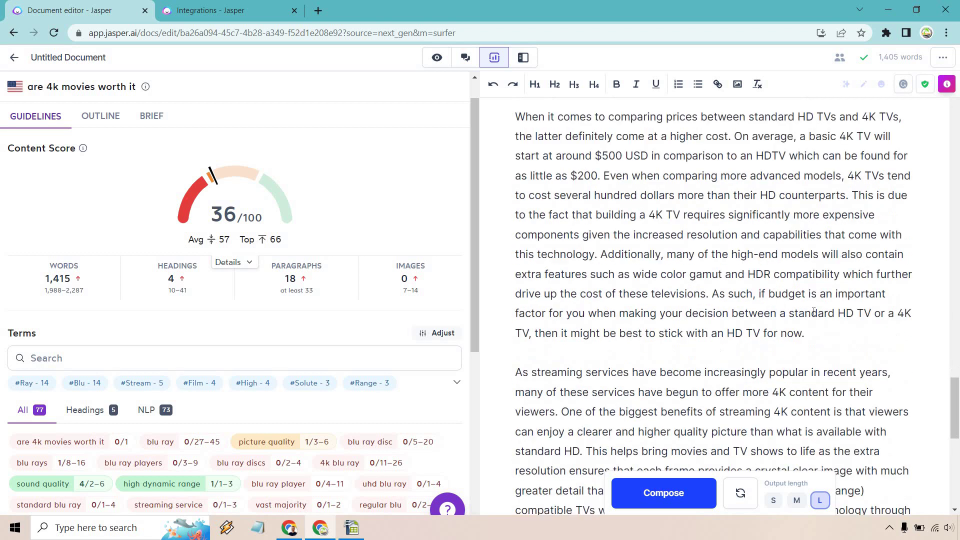
pyautogui.scroll(-1, 815, 305)
pyautogui.click(820, 291)
pyautogui.press('Return')
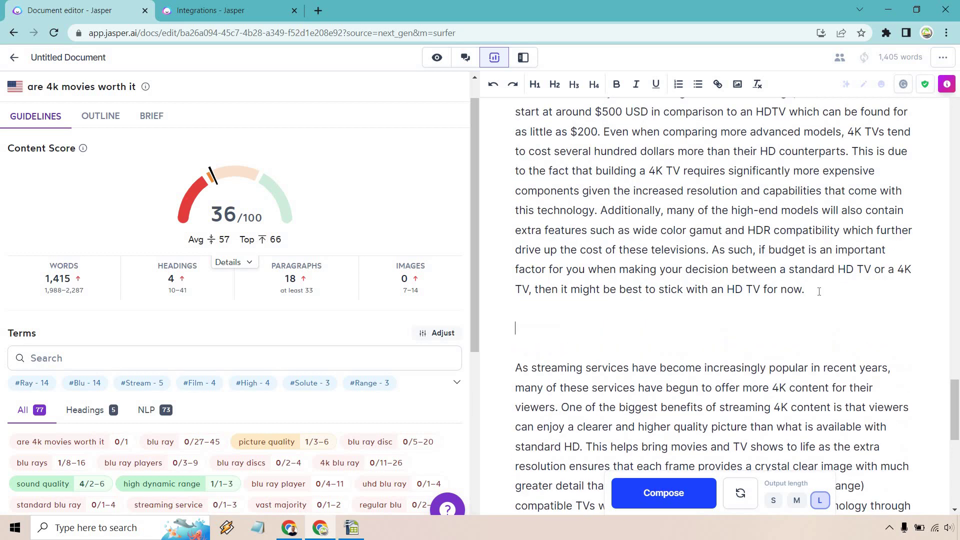
pyautogui.write('4K For Streaming')
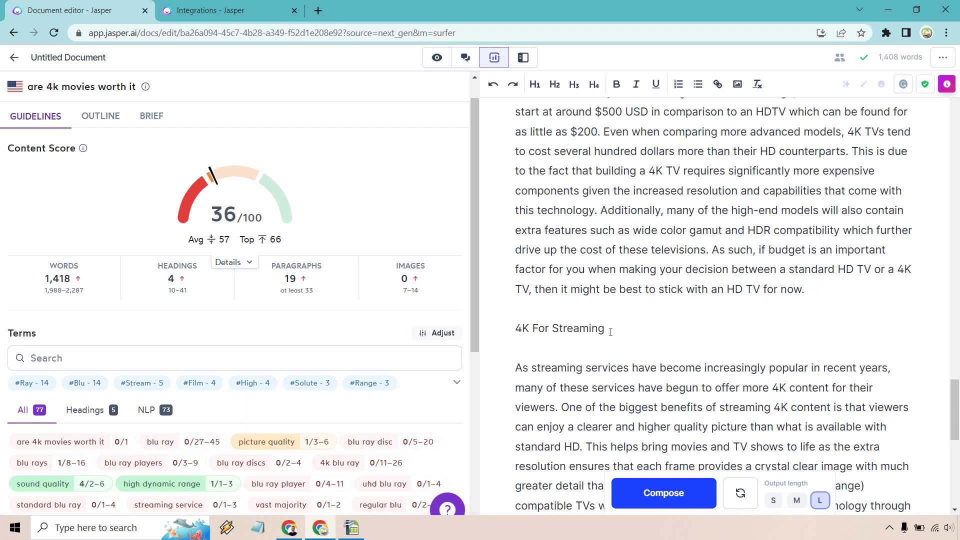
pyautogui.hotkey('ctrl', 'shift', 'Left')
pyautogui.hotkey('ctrl', 'shift', 'Left')
pyautogui.hotkey('ctrl', 'shift', 'Left')
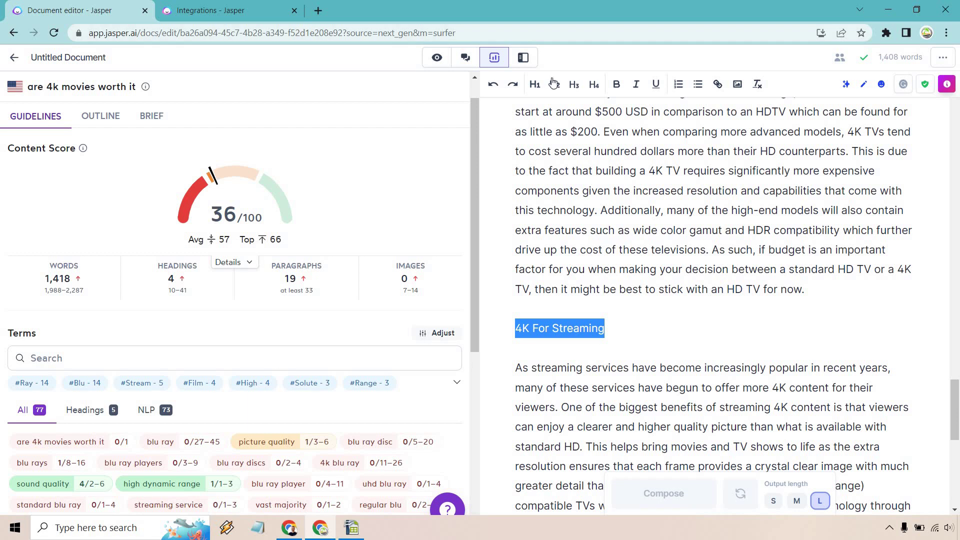
pyautogui.click(555, 84)
pyautogui.click(747, 250)
pyautogui.scroll(-12, 784, 259)
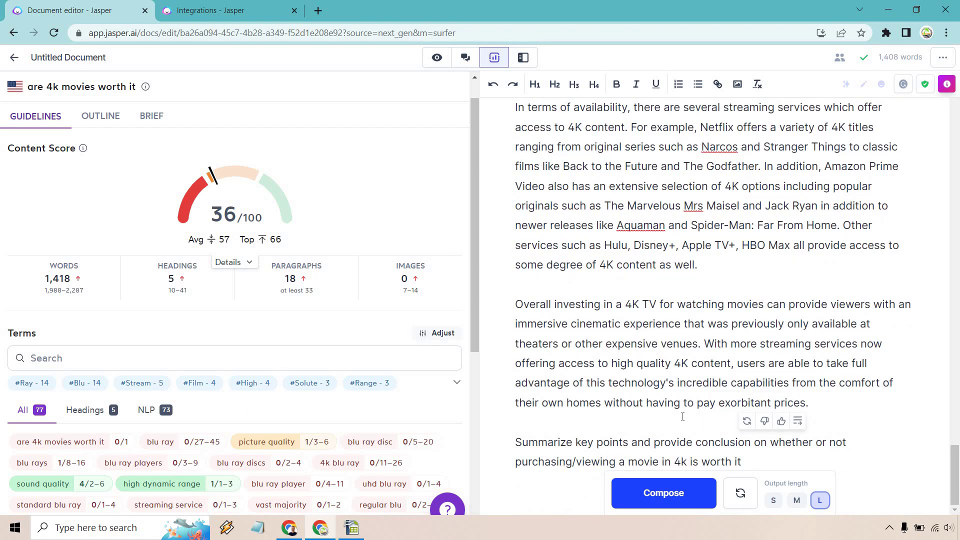
# Add a Conclusion line after the last paragraph, above the summary prompt.
pyautogui.click(837, 402)
pyautogui.press('Return')
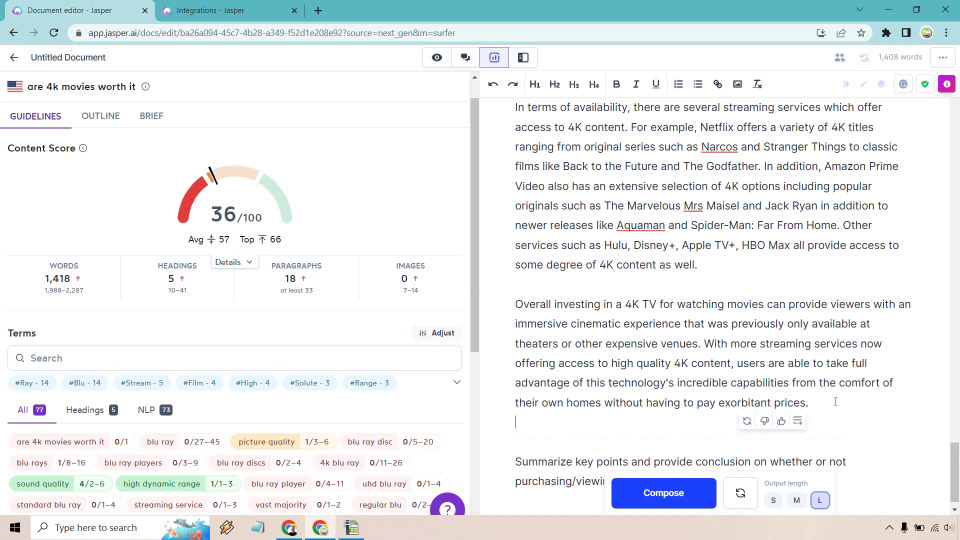
pyautogui.write('Cond')
pyautogui.write('lusion')
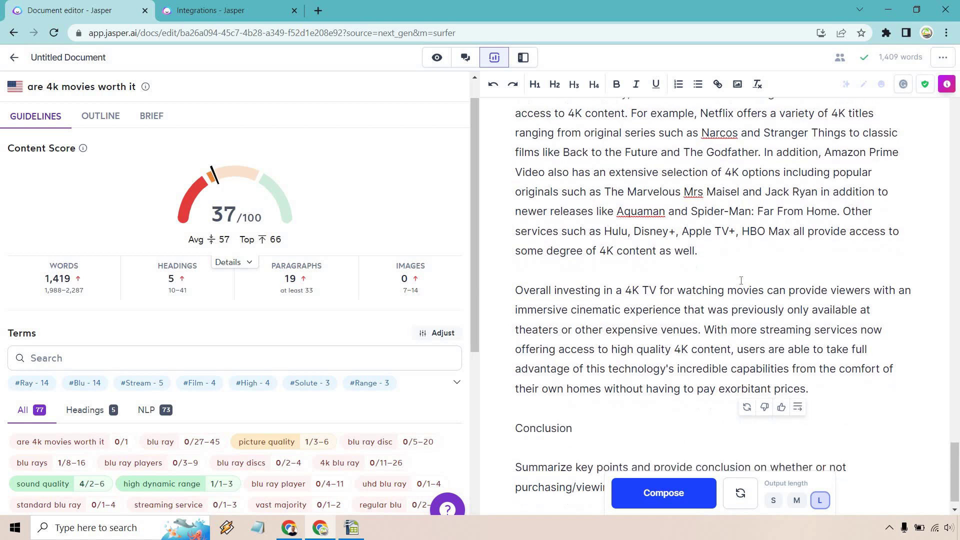
pyautogui.scroll(-1, 740, 278)
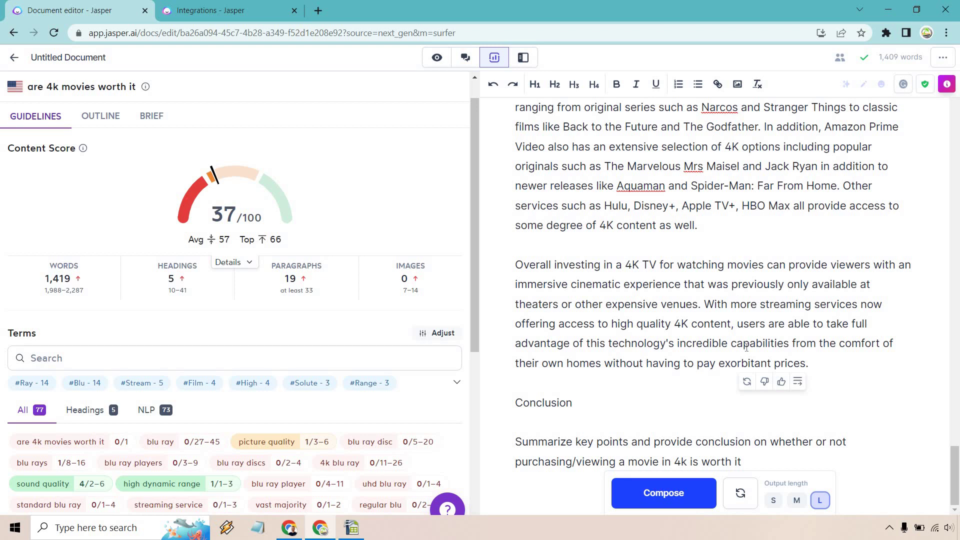
# Append ', and it is certainly worth it.' to the Summarize prompt and generate the conclusion.
pyautogui.click(759, 458)
pyautogui.write(', and it')
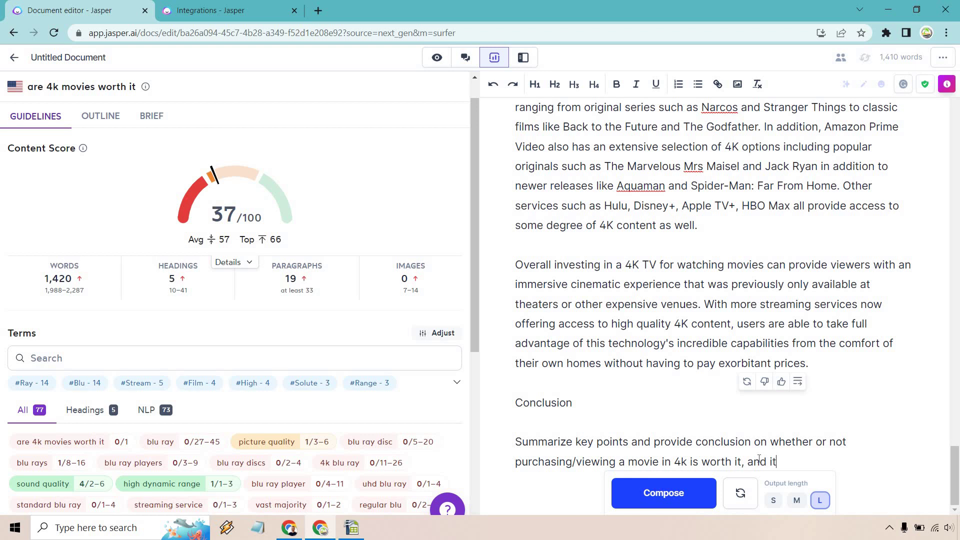
pyautogui.write(' is certai')
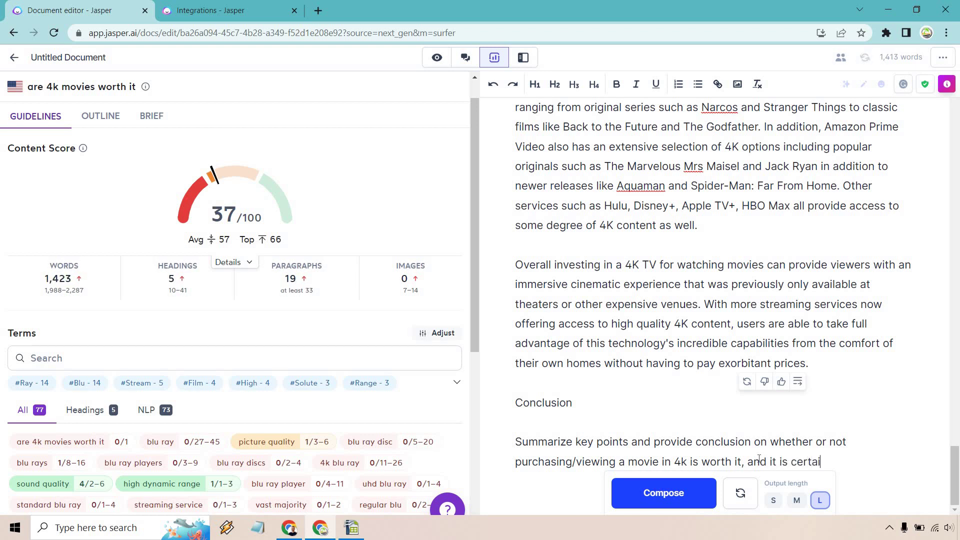
pyautogui.write('nly worth it.')
pyautogui.moveTo(897, 462); pyautogui.dragTo(517, 449)
pyautogui.hotkey('ctrl', 'c')
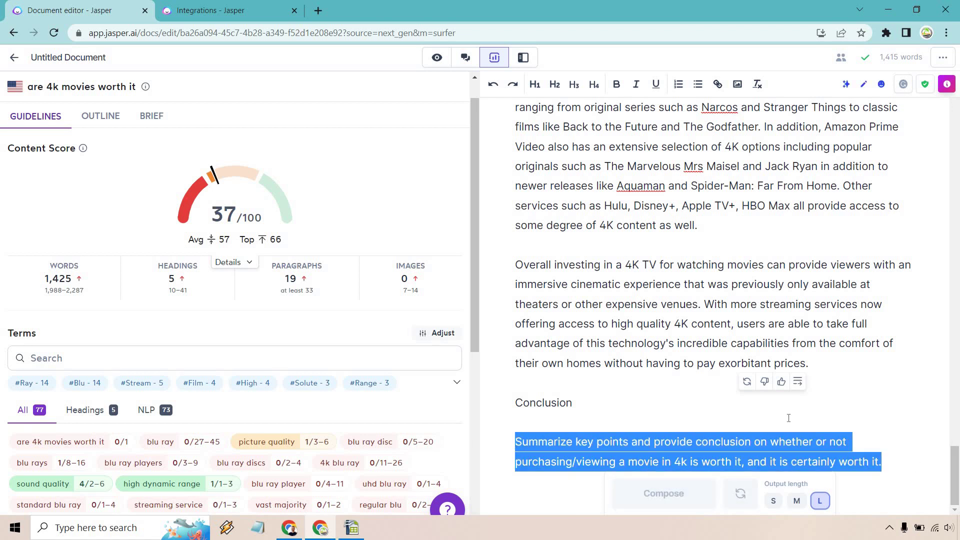
pyautogui.click(889, 461)
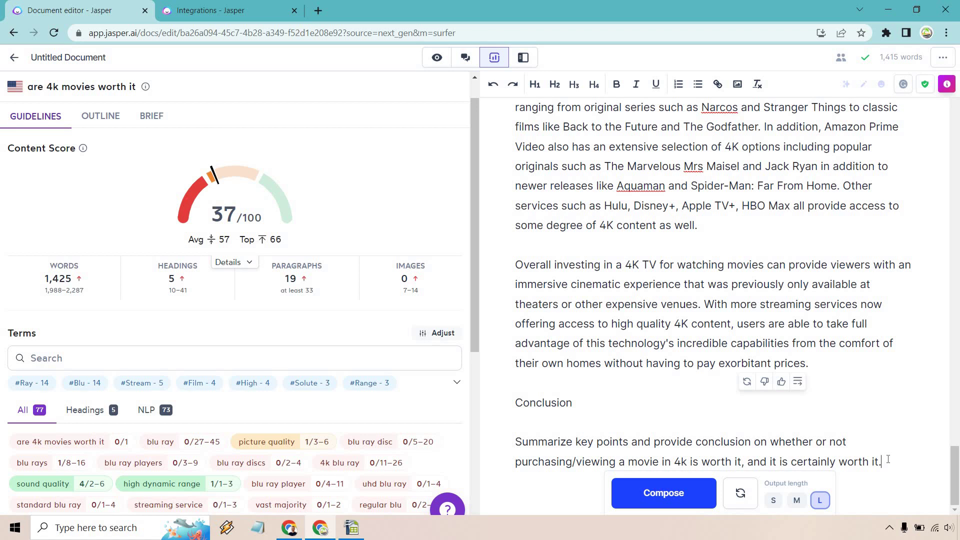
pyautogui.hotkey('ctrl', 'Return')
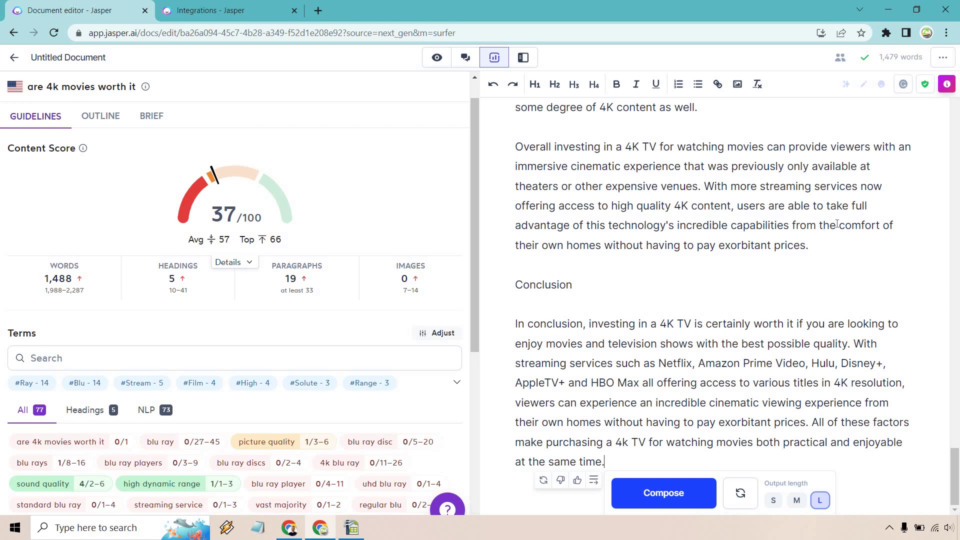
# Replace the generated conclusion with a pasted 'Talk about why…' prompt and generate a new conclusion.
pyautogui.click(609, 460)
pyautogui.moveTo(541, 418); pyautogui.dragTo(515, 327)
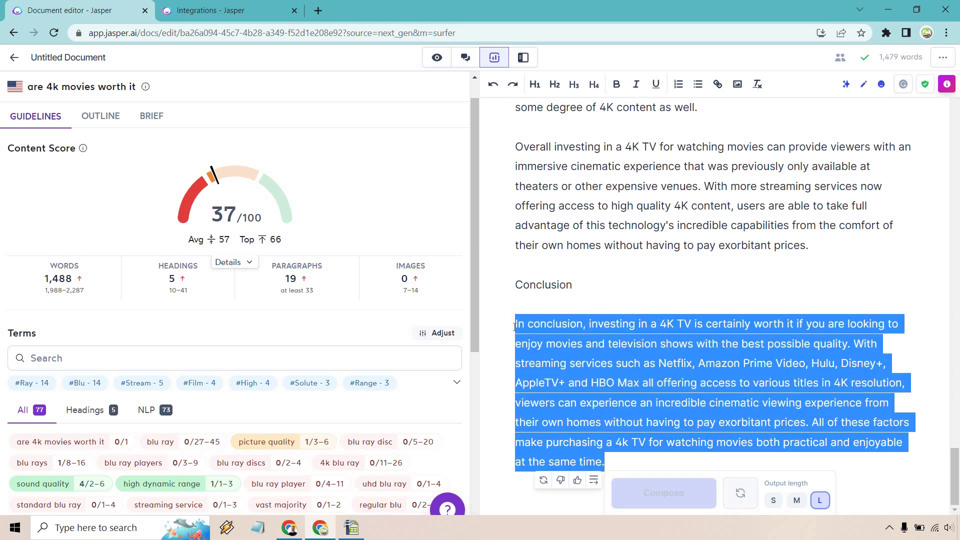
pyautogui.press('BackSpace')
pyautogui.hotkey('ctrl', 'v')
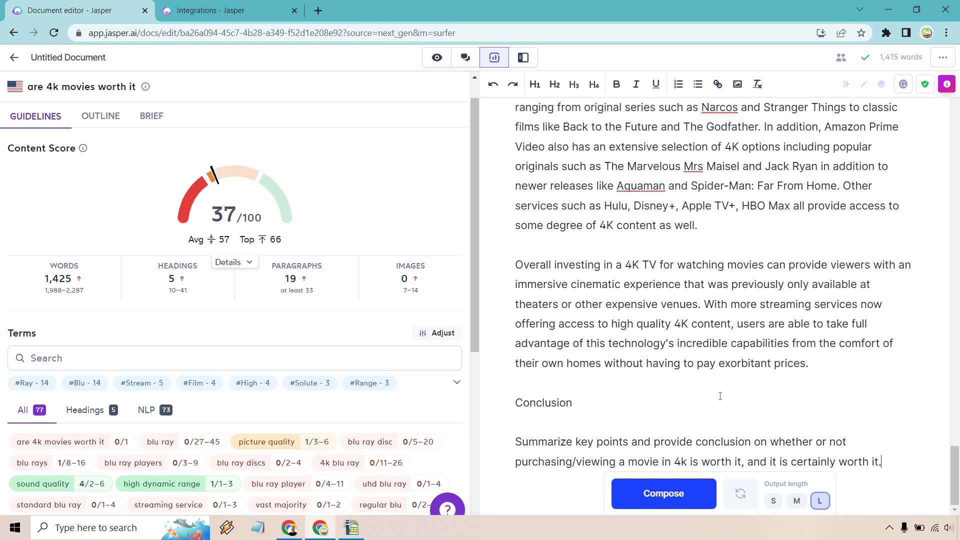
pyautogui.moveTo(857, 463); pyautogui.dragTo(515, 442)
pyautogui.write("Talk about why purchasing 4k movies and 4k tv's is worth it, and summarize some of the biggest points in the article.")
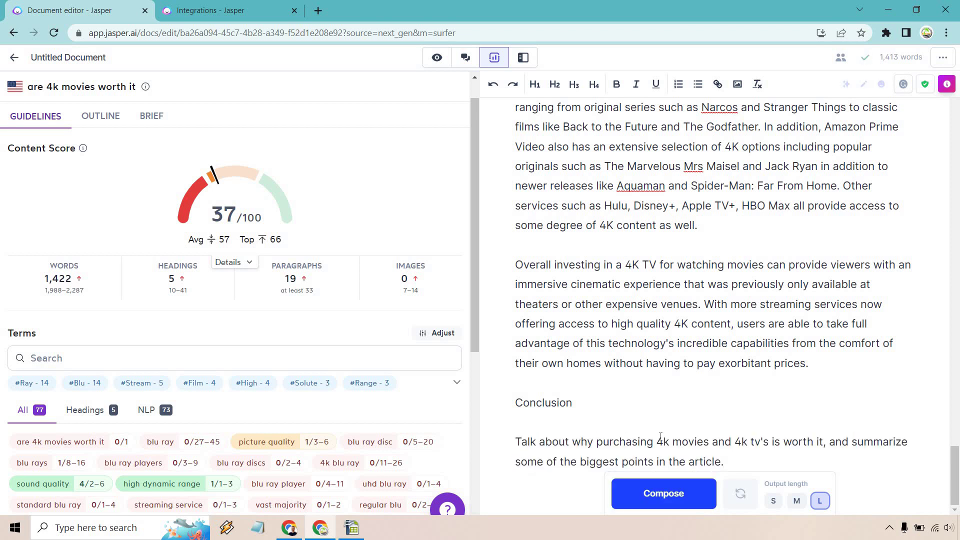
pyautogui.moveTo(723, 462); pyautogui.dragTo(515, 442)
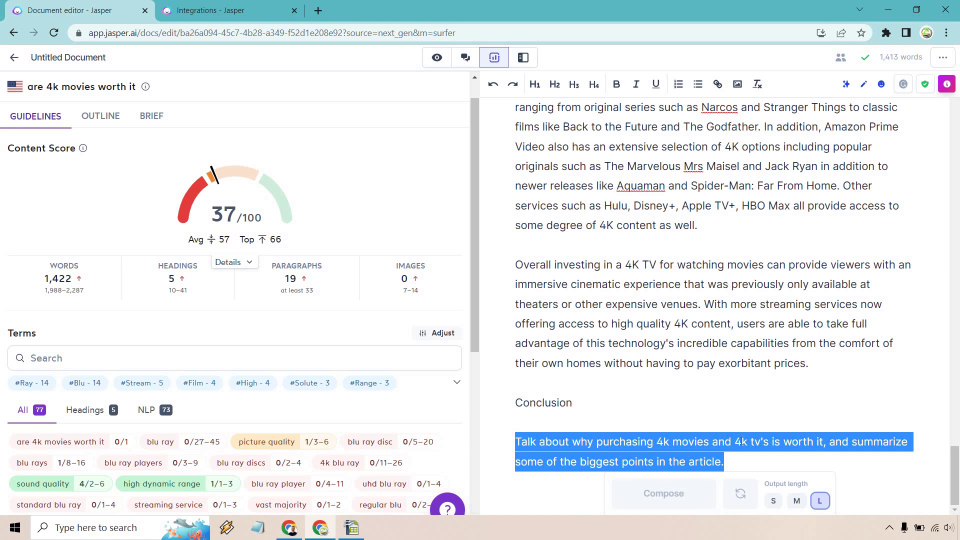
pyautogui.click(744, 466)
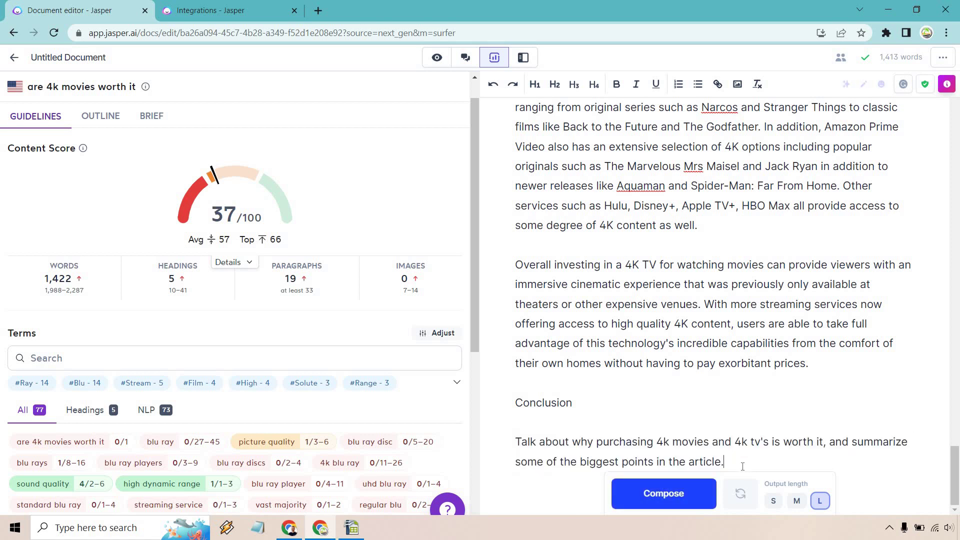
pyautogui.hotkey('ctrl', 'Return')
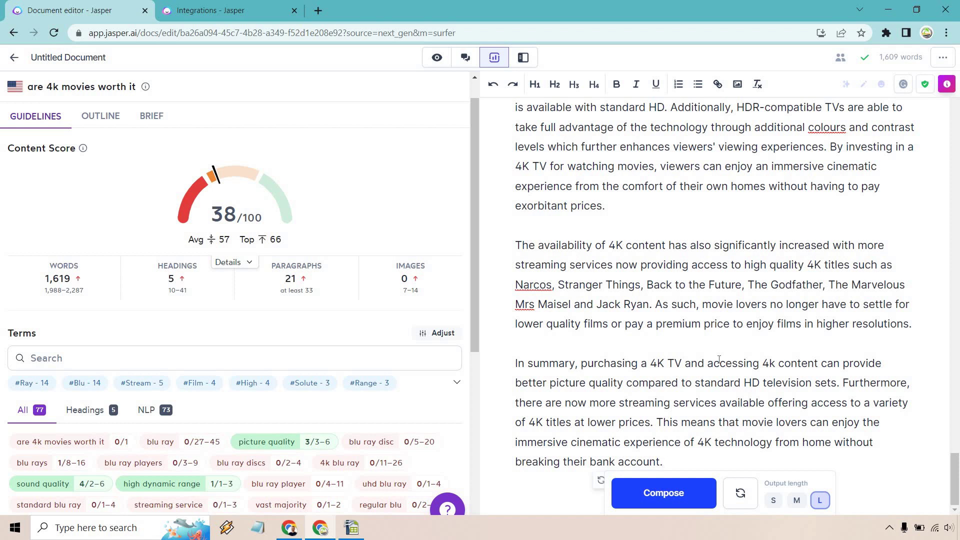
# Make 'Conclusion' a level-2 heading with Ctrl+Alt+2 and remove the empty line below.
pyautogui.scroll(5, 749, 364)
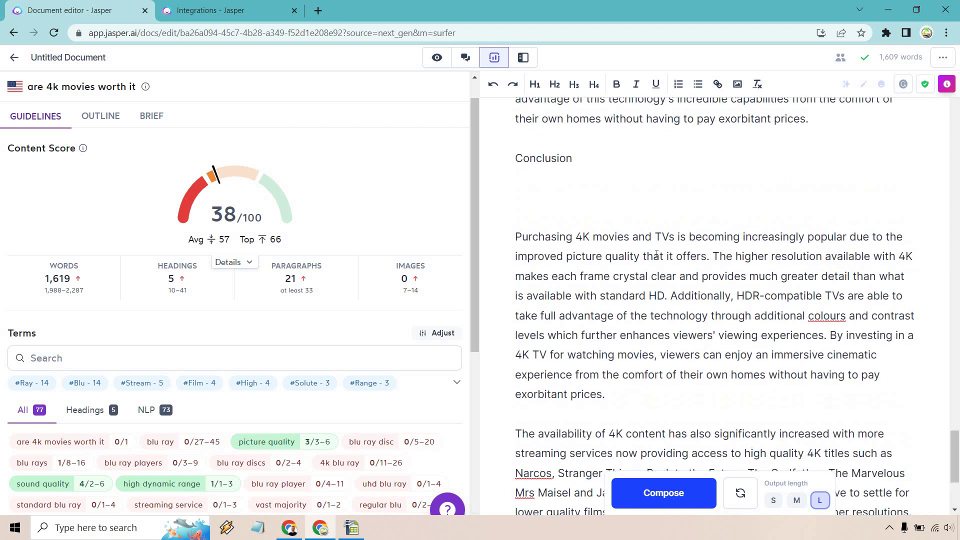
pyautogui.doubleClick(555, 219)
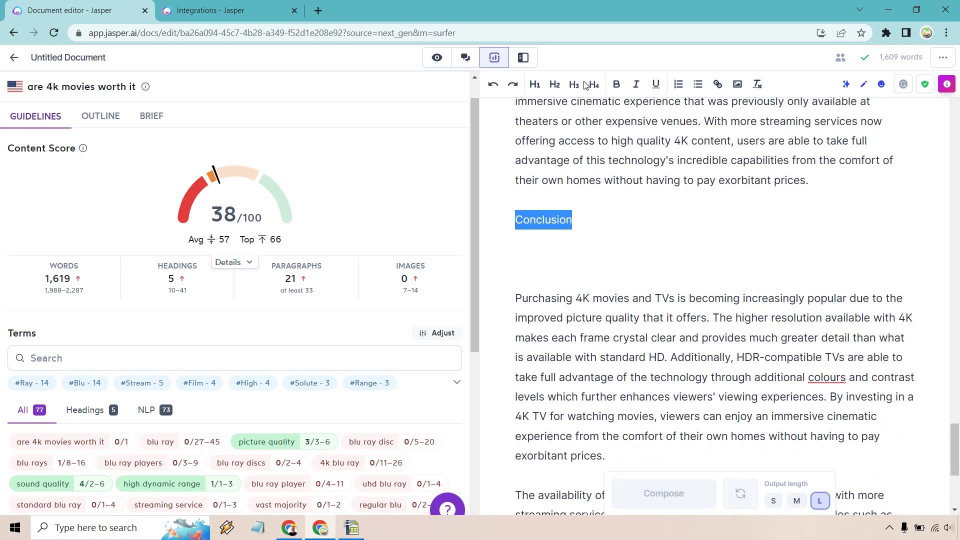
pyautogui.hotkey('ctrl', 'alt', '2')
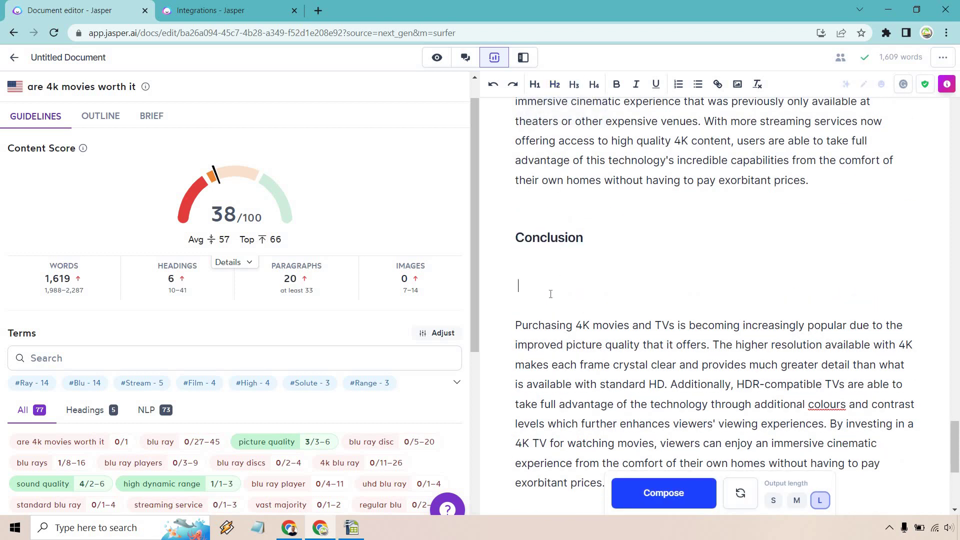
pyautogui.press('BackSpace')
pyautogui.scroll(10, 749, 267)
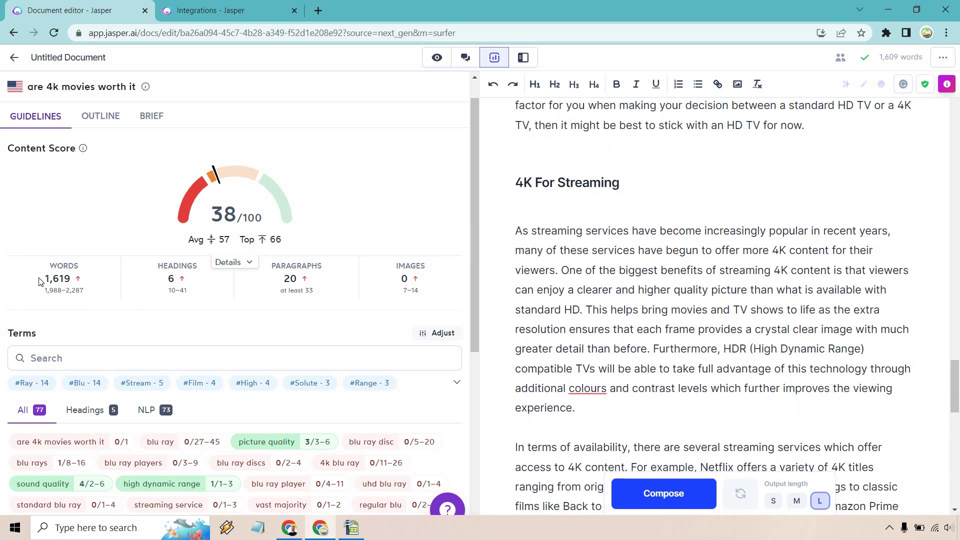
# Remove the empty lines above '4K For Streaming' and around the Disadvantages heading.
pyautogui.scroll(1, 628, 209)
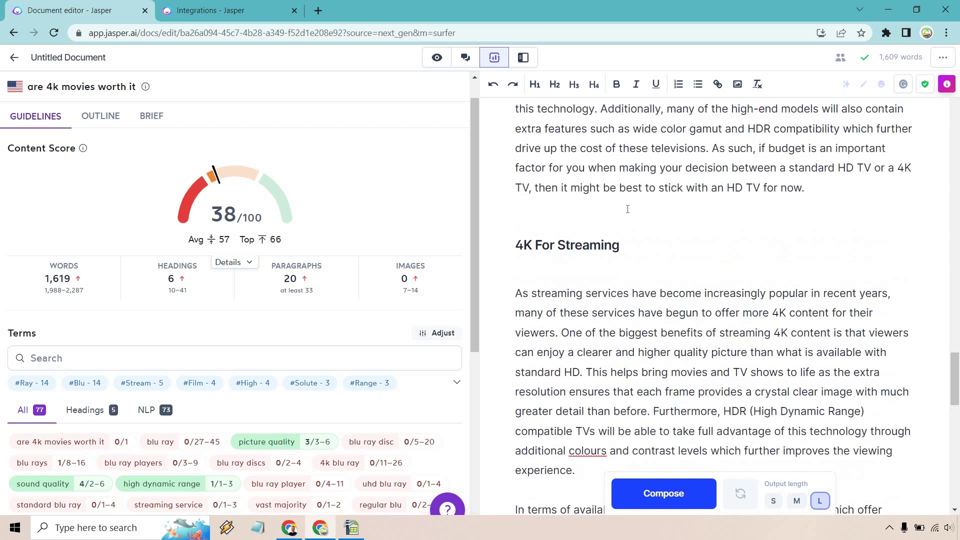
pyautogui.press('BackSpace')
pyautogui.scroll(4, 719, 262)
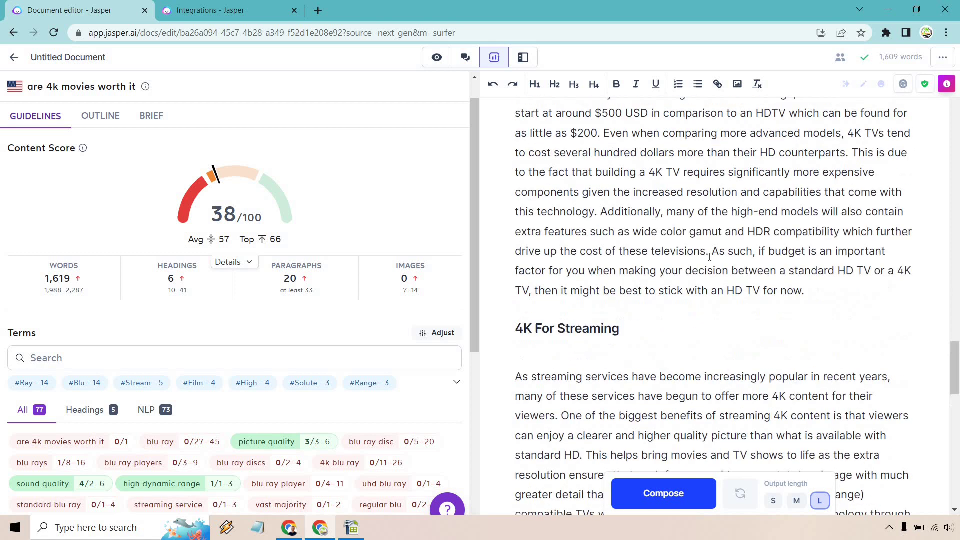
pyautogui.scroll(3, 719, 262)
pyautogui.scroll(-3, 719, 262)
pyautogui.scroll(7, 811, 270)
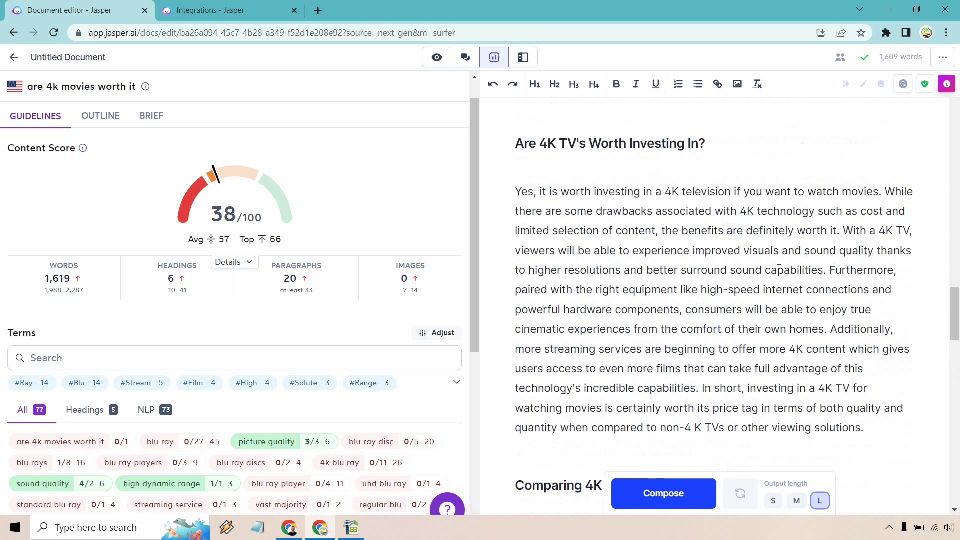
pyautogui.scroll(6, 811, 271)
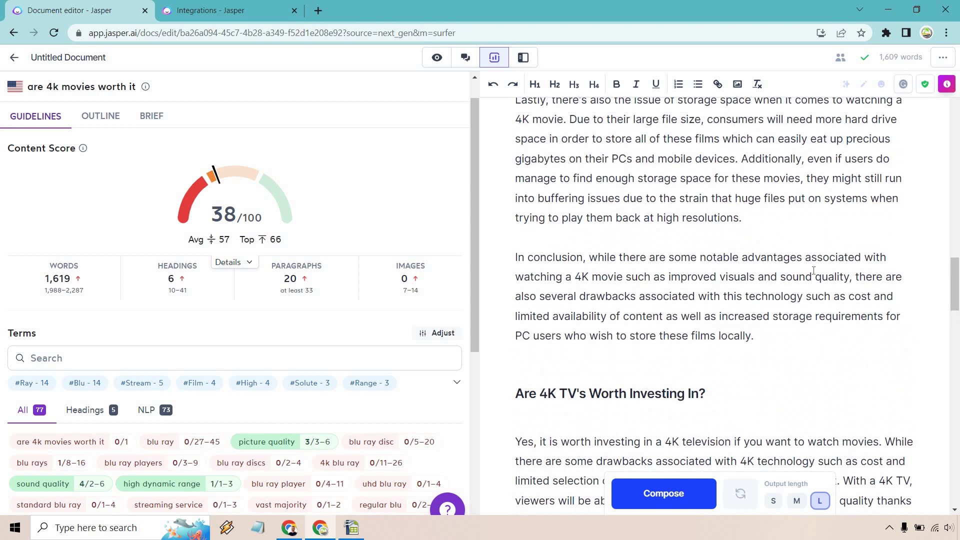
pyautogui.scroll(6, 813, 270)
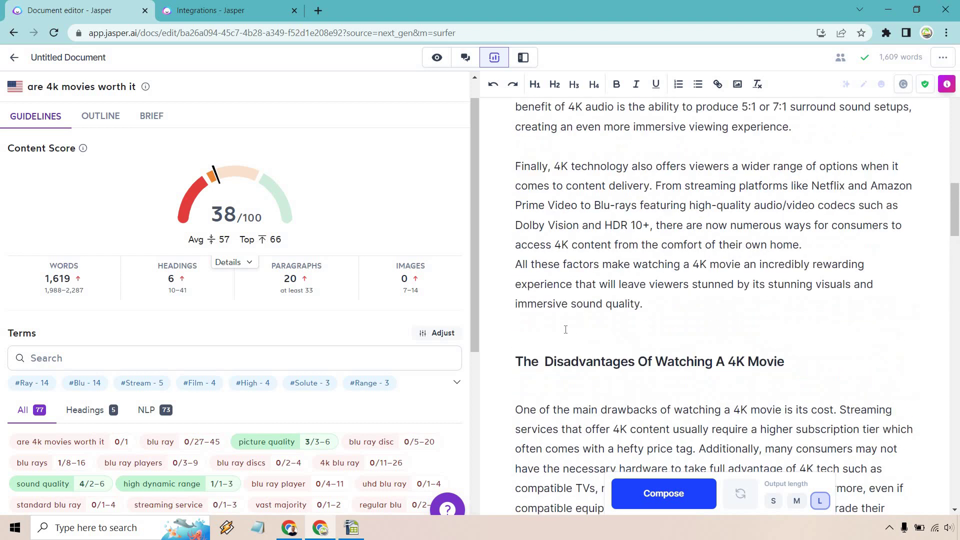
pyautogui.press('BackSpace')
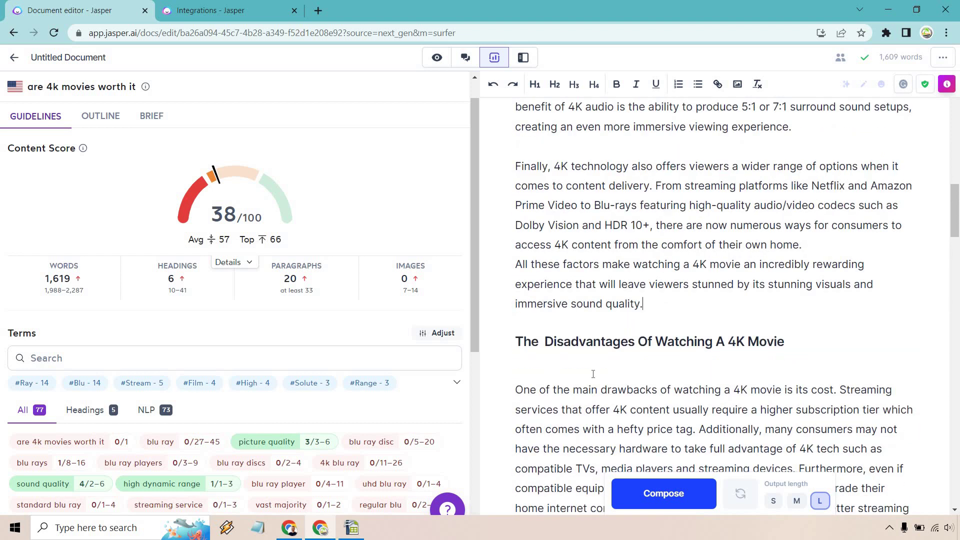
pyautogui.press('BackSpace')
# Delete the empty line under 'The Advantages Of Watching A 4K Movie'.
pyautogui.click(612, 323)
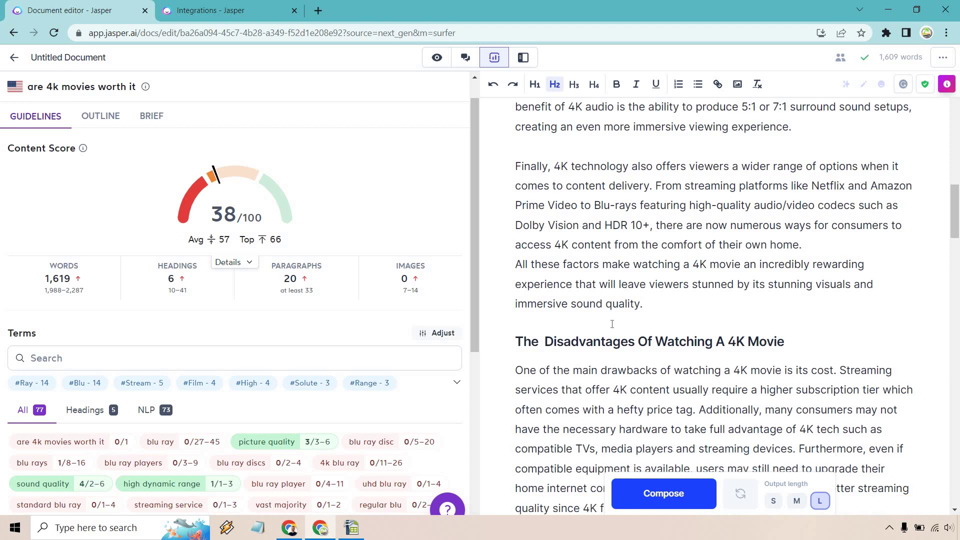
pyautogui.scroll(10, 721, 324)
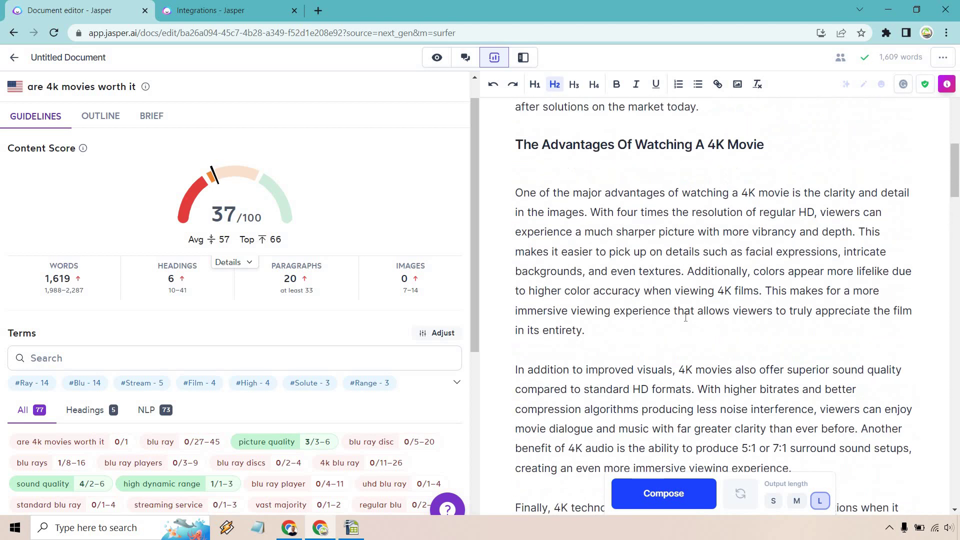
pyautogui.click(583, 328)
pyautogui.press('BackSpace')
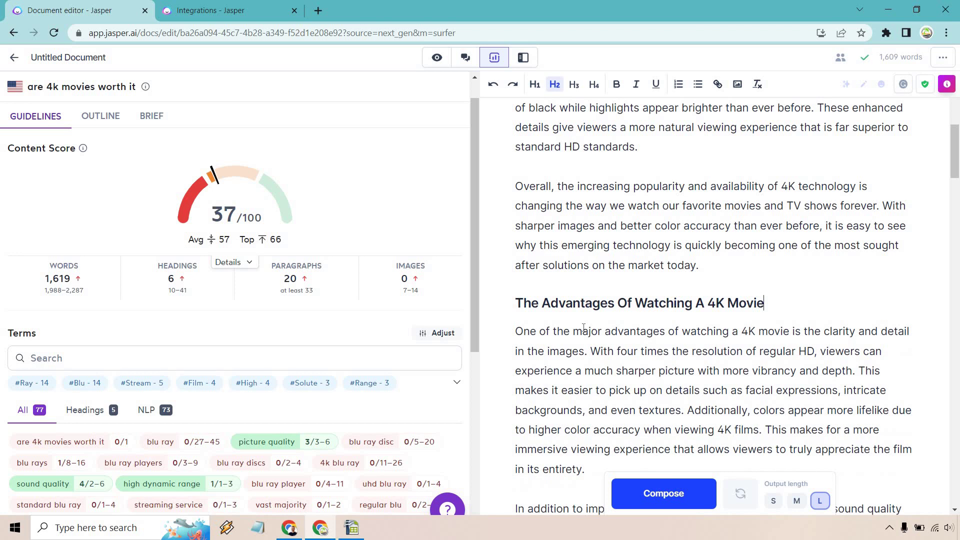
pyautogui.scroll(6, 733, 310)
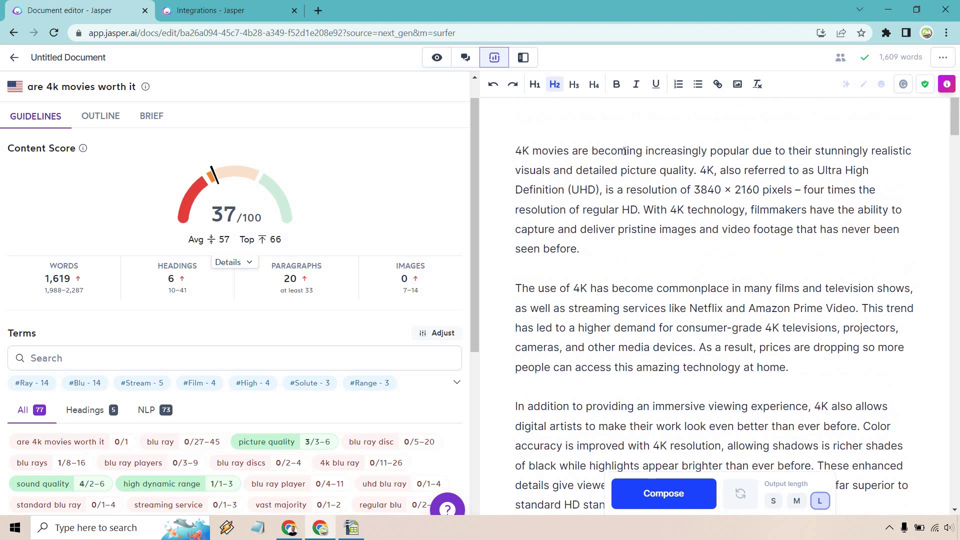
# Put the title 'Are 4k Movies Worth It?' on its own line at the document start.
pyautogui.click(515, 152)
pyautogui.write('Are 4k')
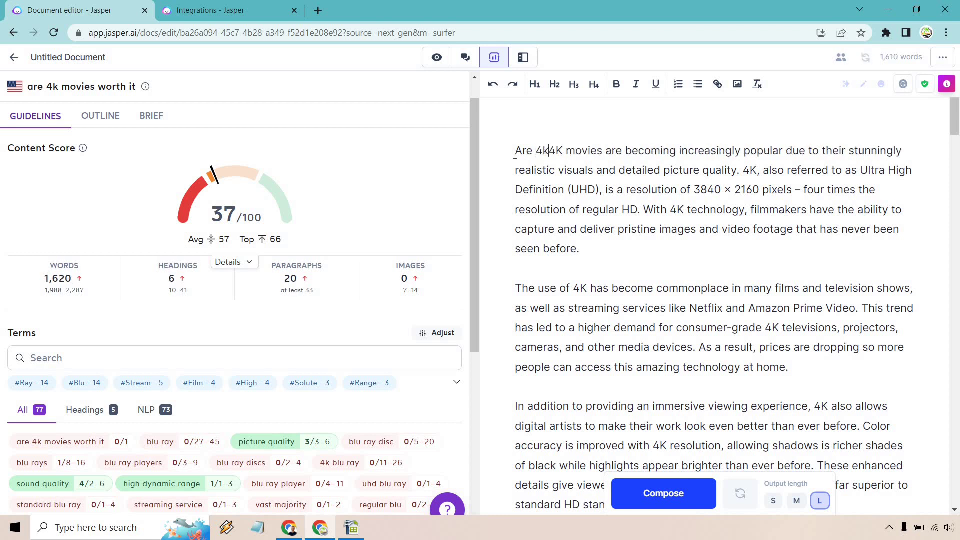
pyautogui.press('Return')
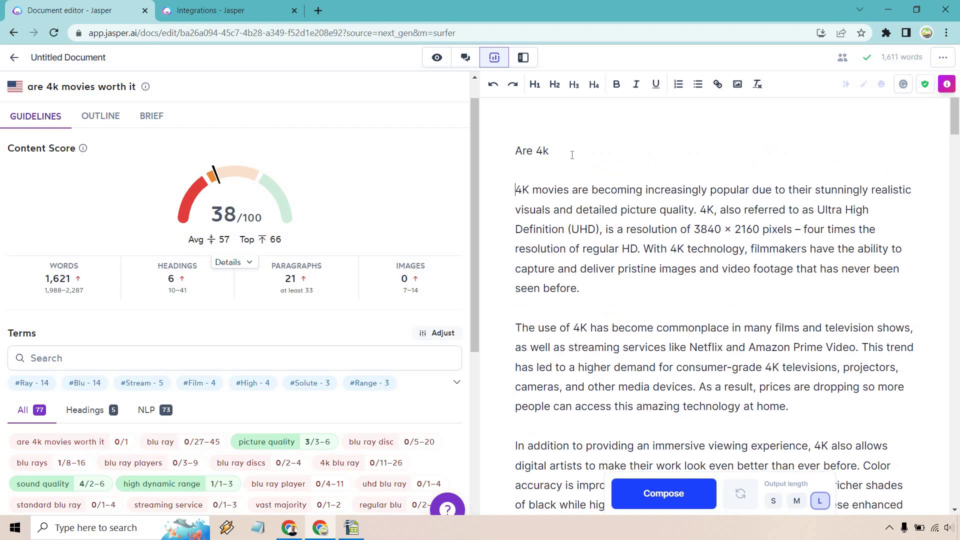
pyautogui.write('Movies Worth It?')
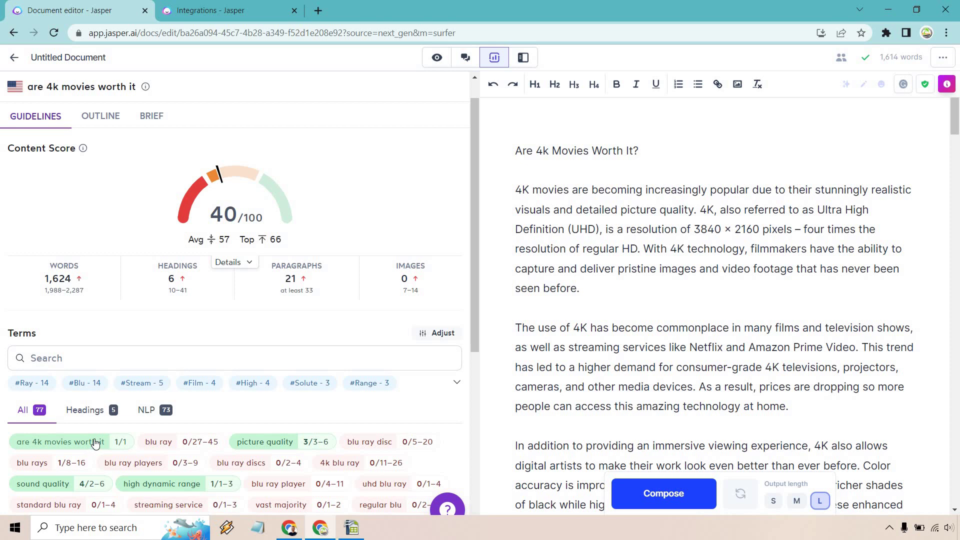
pyautogui.moveTo(296, 271)
# Scroll through the article to review it.
pyautogui.scroll(-3, 370, 315)
pyautogui.scroll(-1, 393, 333)
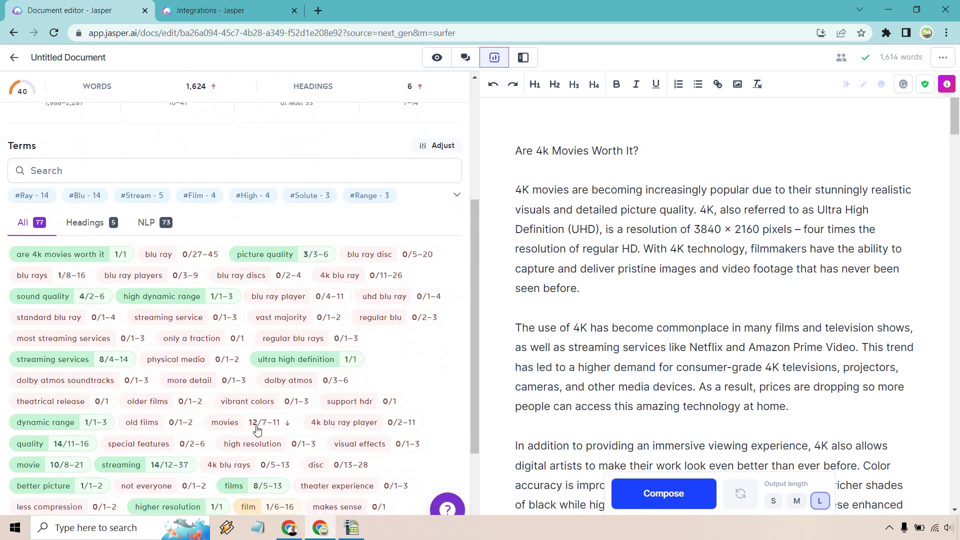
pyautogui.scroll(1, 296, 345)
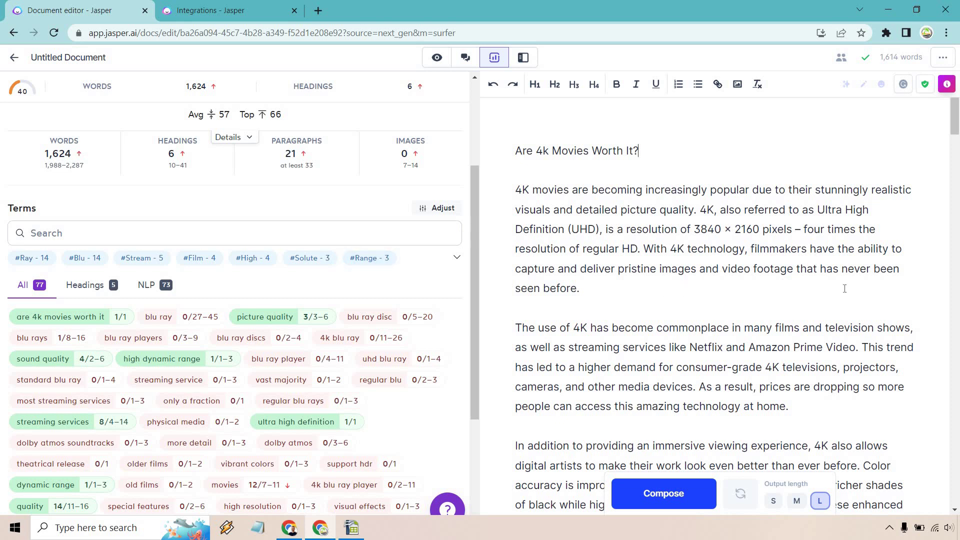
pyautogui.scroll(-10, 845, 288)
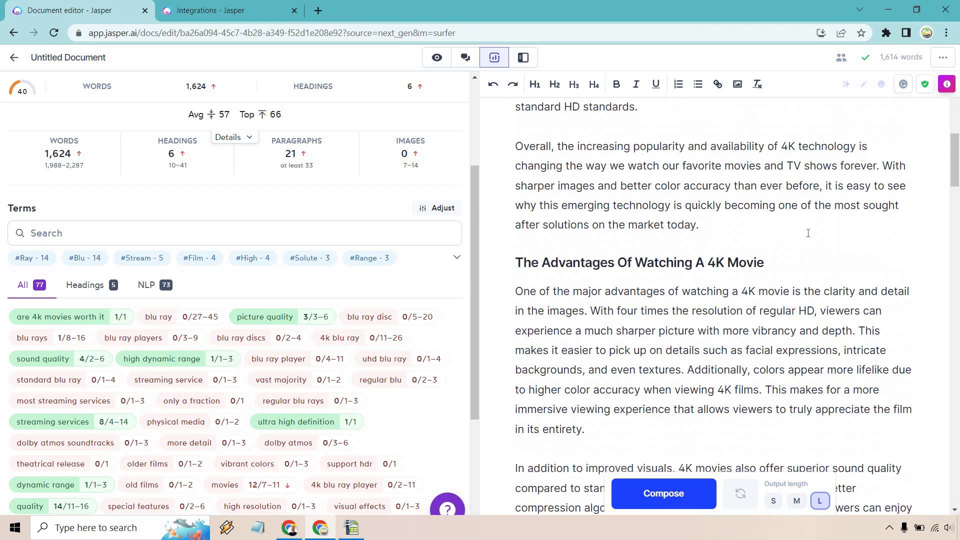
pyautogui.scroll(-15, 809, 234)
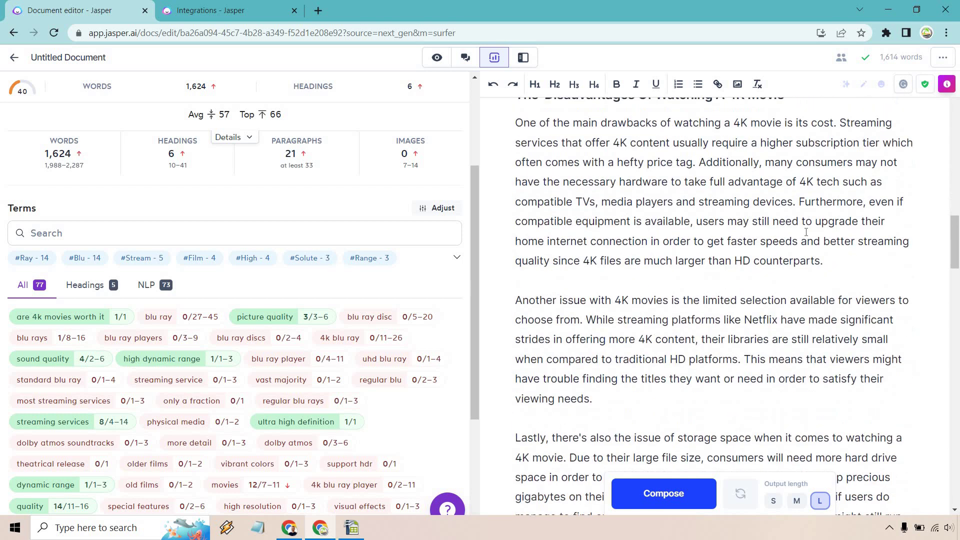
pyautogui.scroll(-8, 806, 232)
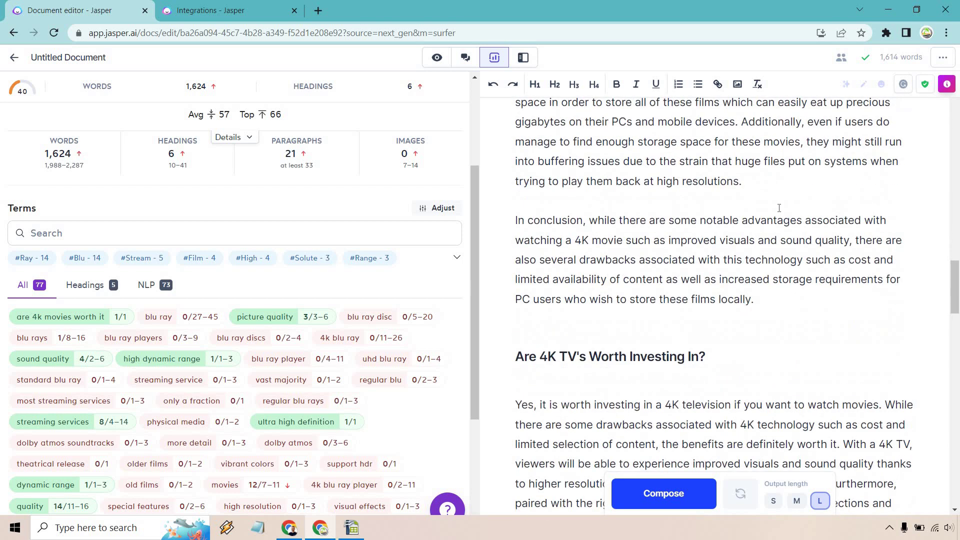
pyautogui.scroll(1, 747, 309)
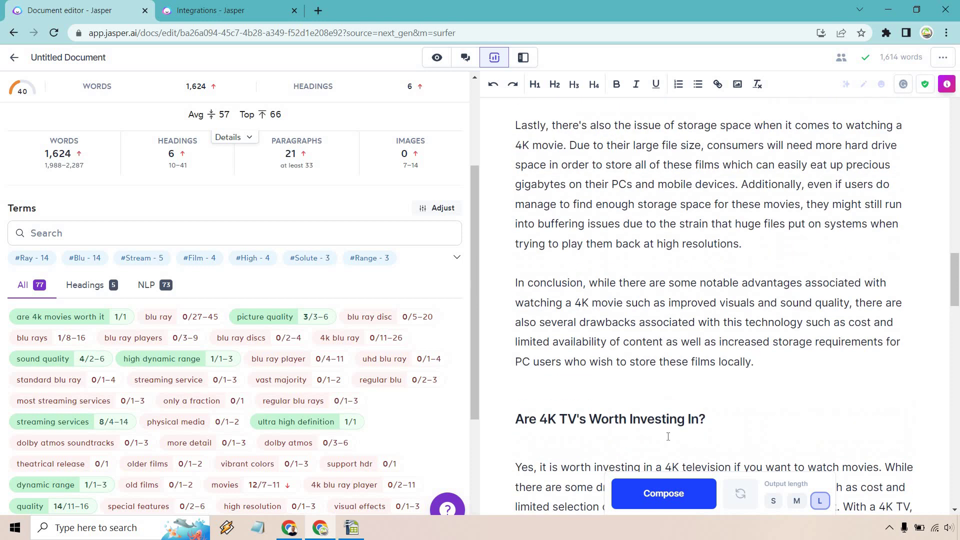
# Delete a blank line and paste the '4K Movies Vs Blu-Ray Movies' heading and prompt after the conclusion.
pyautogui.click(671, 442)
pyautogui.press('BackSpace')
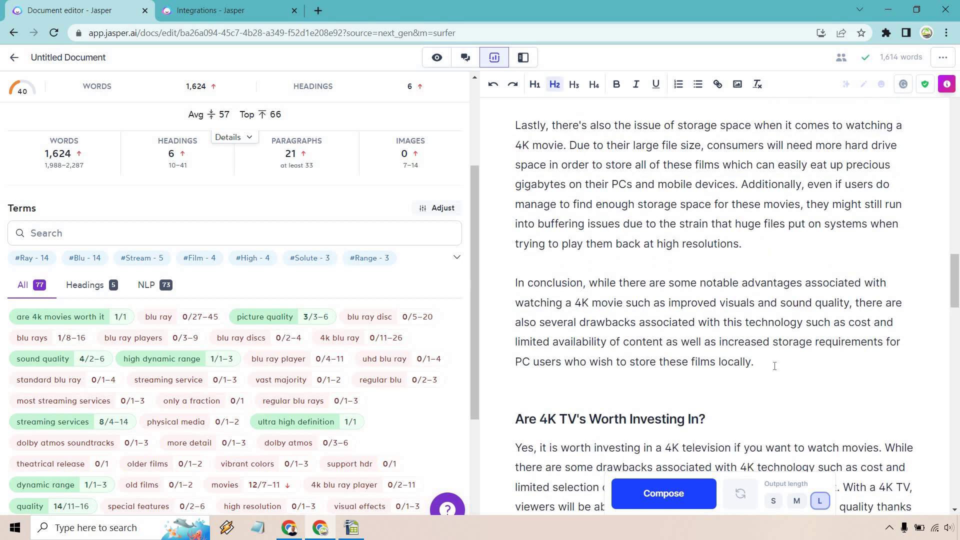
pyautogui.click(773, 365)
pyautogui.press('Return')
pyautogui.press('Return')
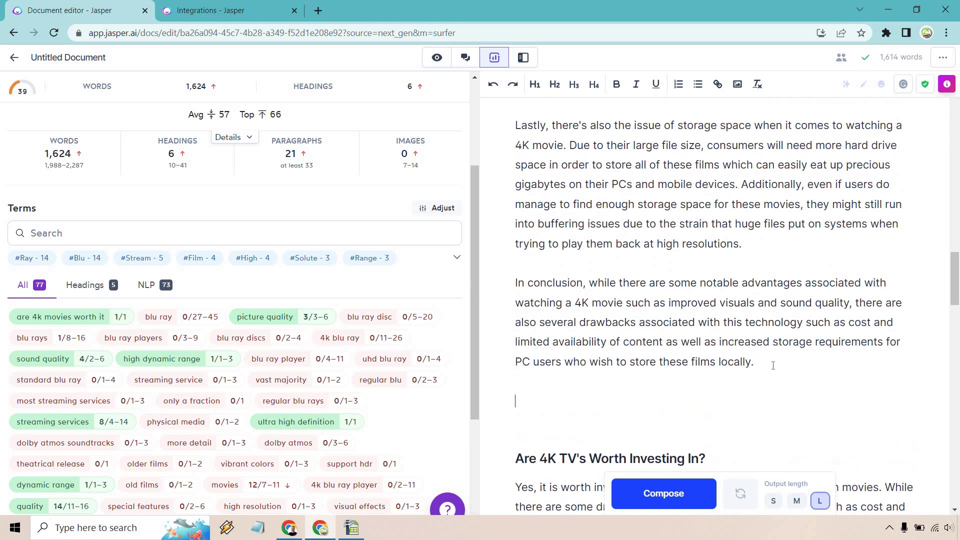
pyautogui.write('4K Movies Vs Blu-Ray Movies  Compare the biggest differences between 4k movies and blu-ray movies, and talk about why 4k movies are so much better.')
pyautogui.moveTo(698, 341); pyautogui.dragTo(514, 340)
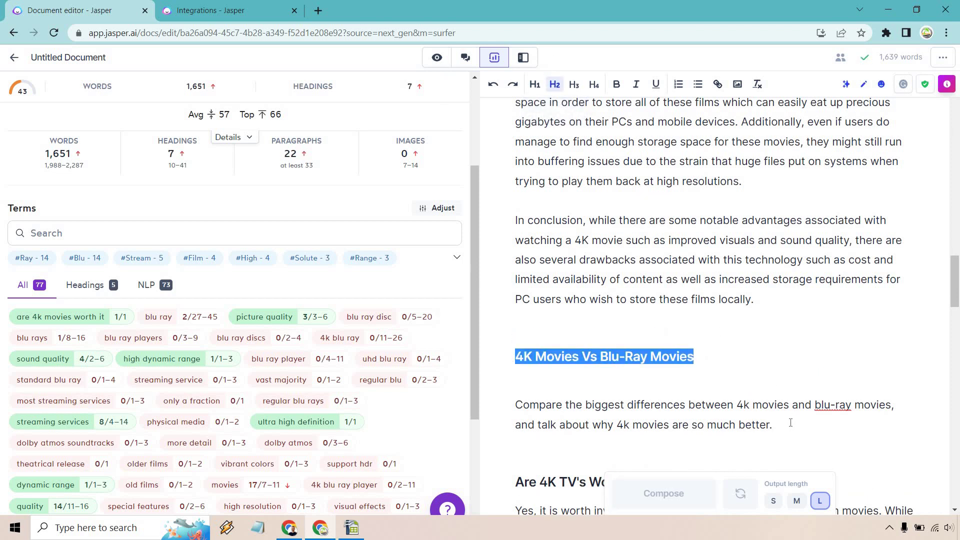
# Generate the 4K versus Blu-ray comparison paragraphs on resolution, audio and HDR from the prompt.
pyautogui.moveTo(792, 424); pyautogui.dragTo(514, 411)
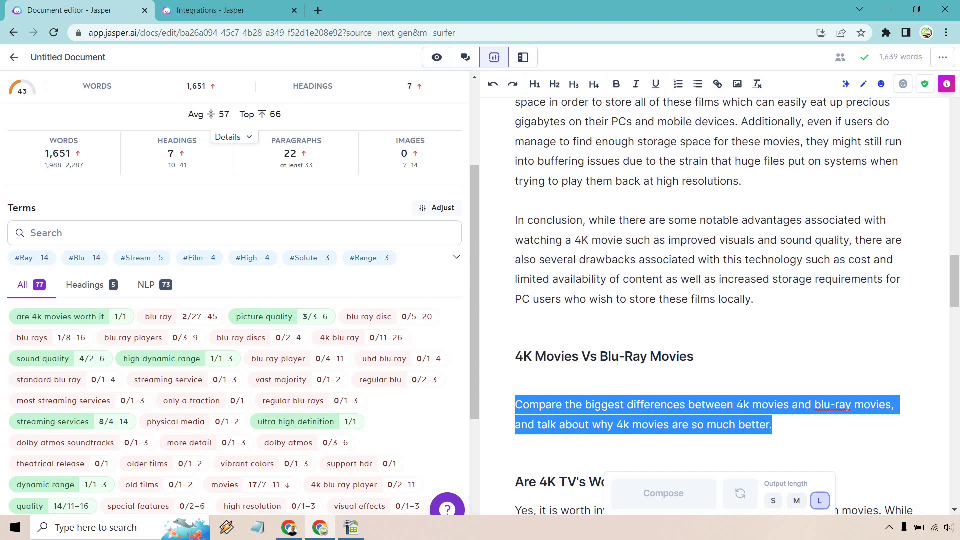
pyautogui.click(785, 425)
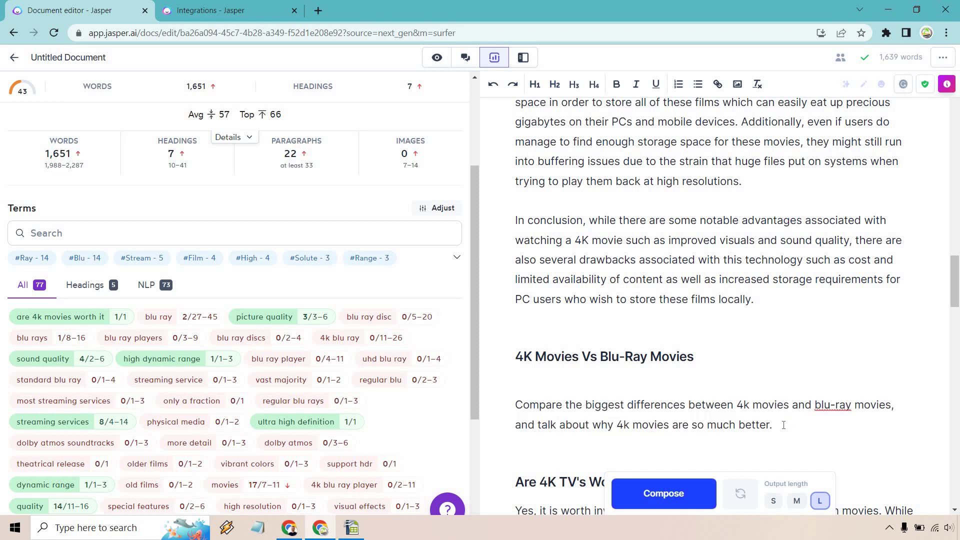
pyautogui.hotkey('ctrl', 'Return')
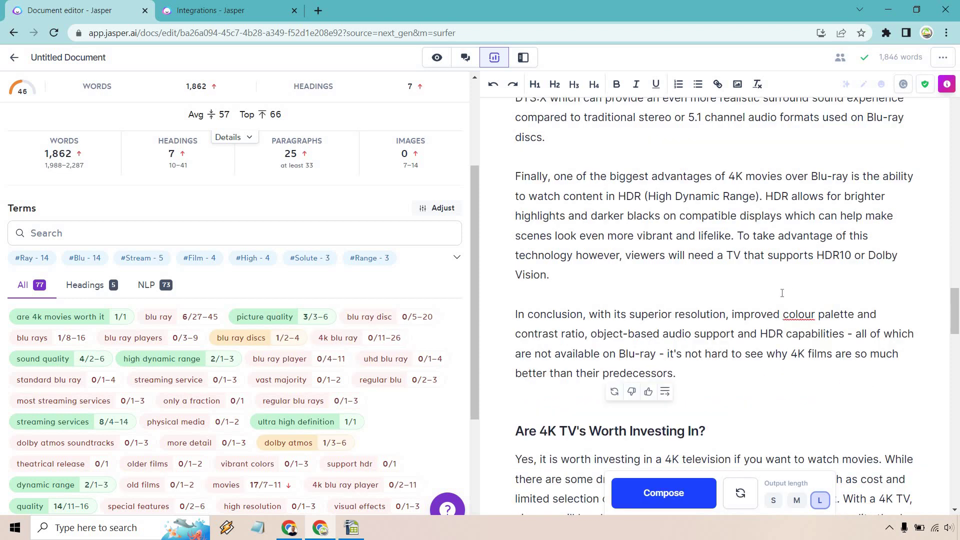
pyautogui.scroll(2, 810, 320)
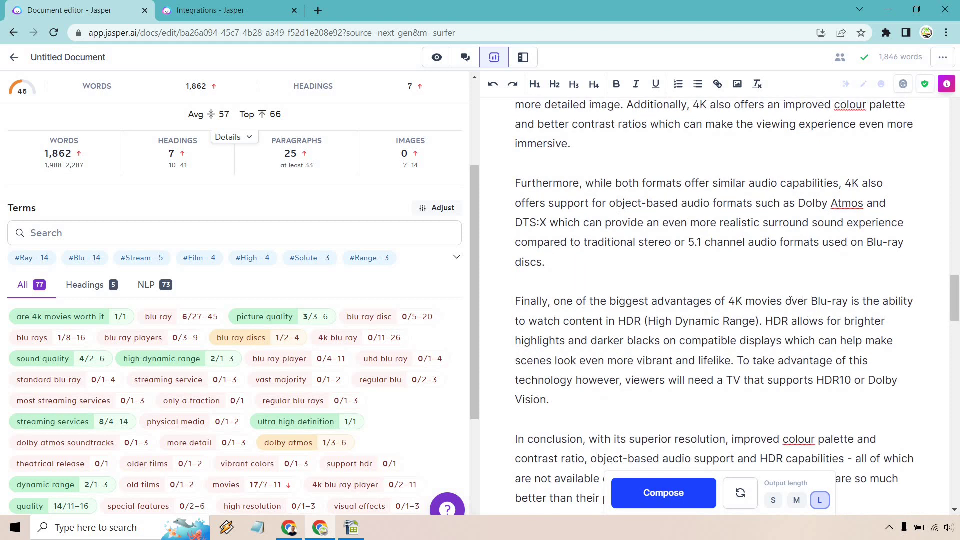
pyautogui.scroll(2, 790, 300)
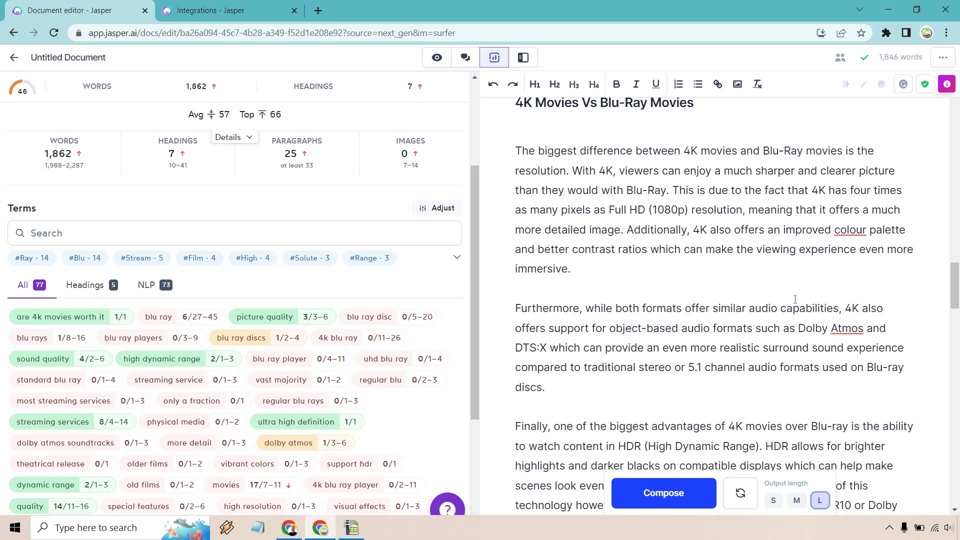
pyautogui.scroll(-2, 344, 330)
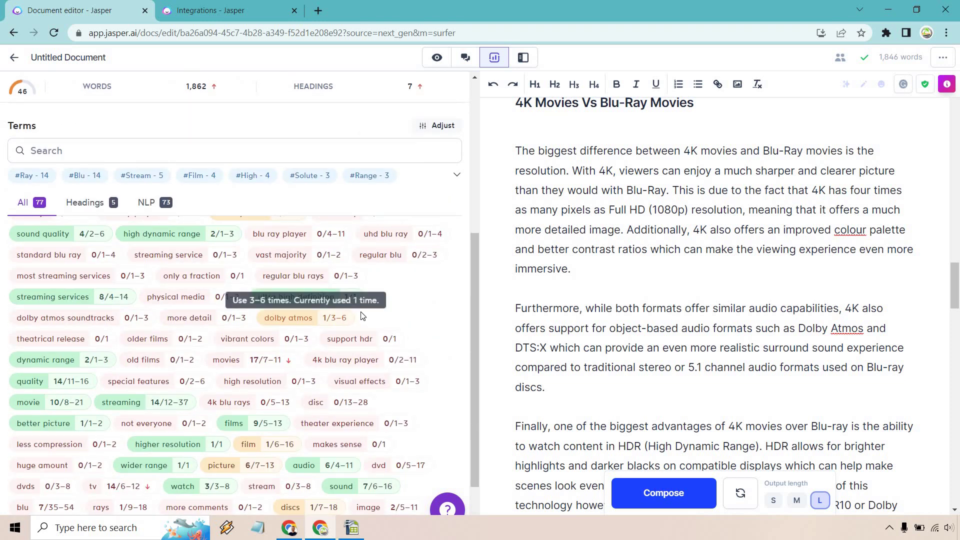
pyautogui.scroll(-2, 391, 300)
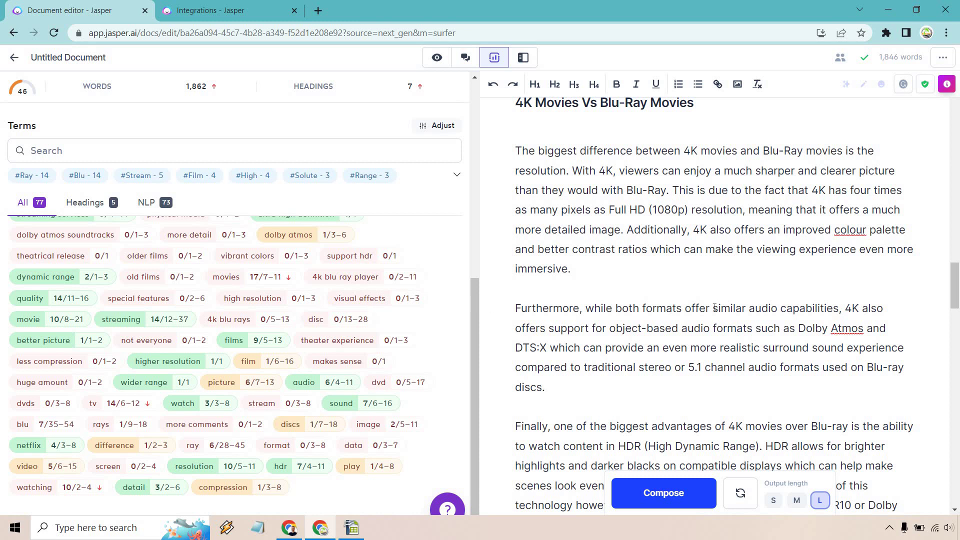
pyautogui.scroll(-5, 778, 294)
pyautogui.scroll(-1, 777, 294)
pyautogui.scroll(10, 115, 325)
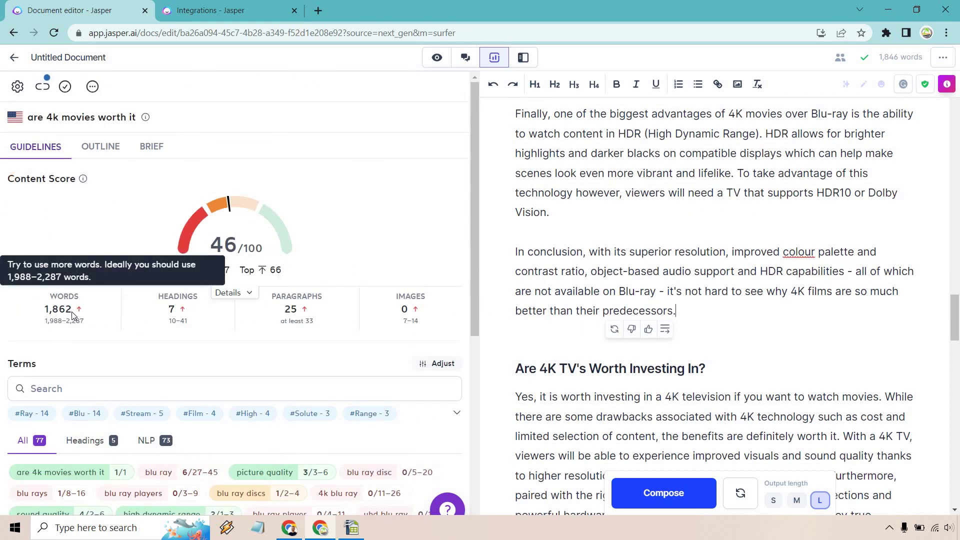
pyautogui.scroll(-5, 853, 292)
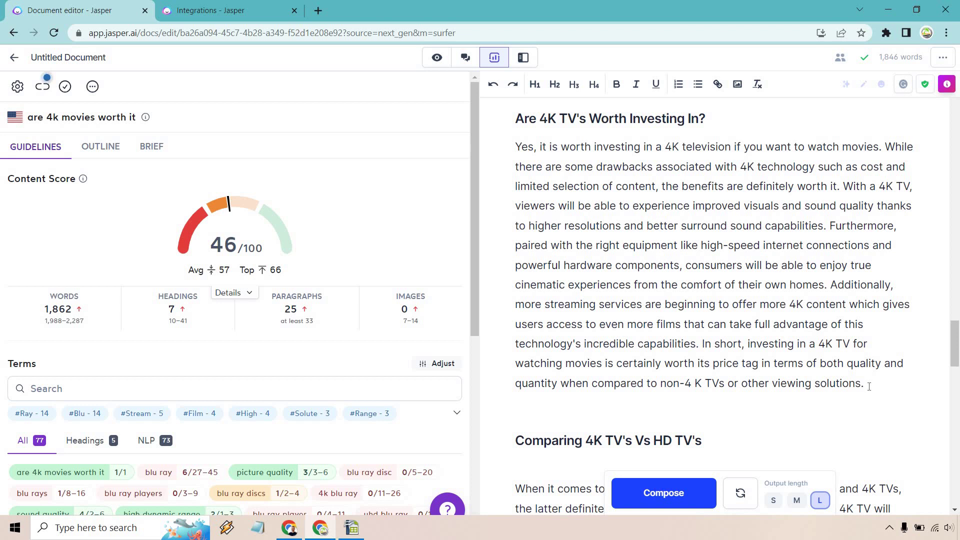
pyautogui.moveTo(869, 386); pyautogui.dragTo(511, 153)
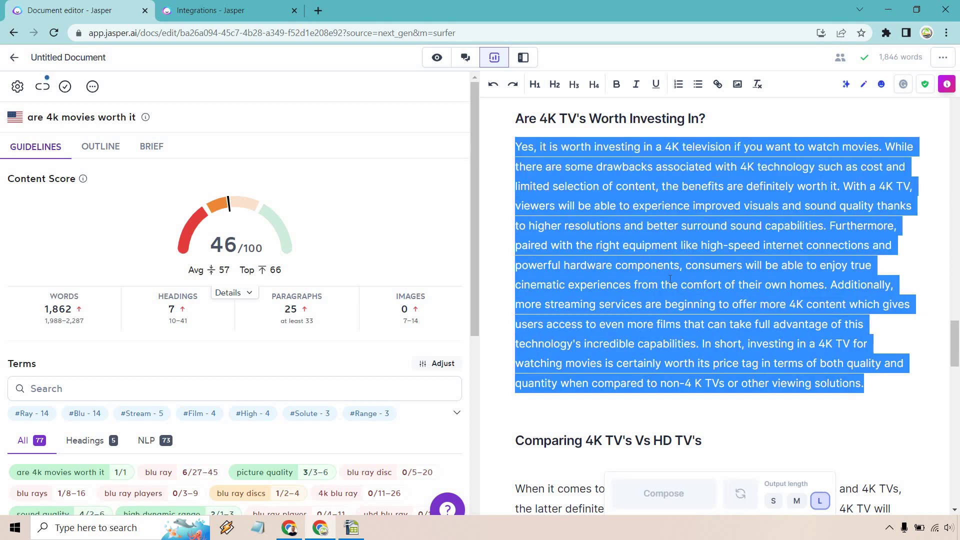
pyautogui.write("Write a few paragraphs about why 4k TV's are worth buying.")
pyautogui.moveTo(828, 146); pyautogui.dragTo(513, 147)
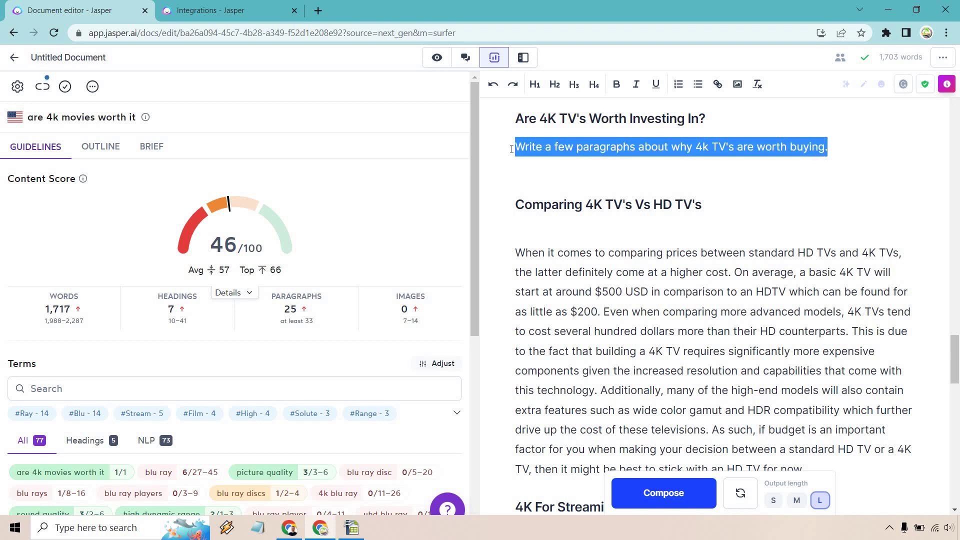
pyautogui.click(852, 145)
pyautogui.hotkey('ctrl', 'Return')
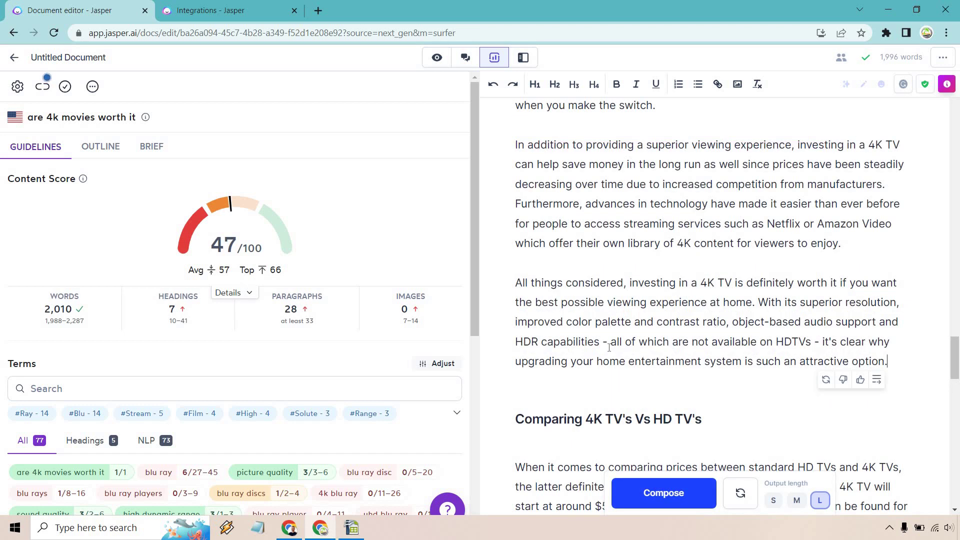
pyautogui.scroll(8, 718, 303)
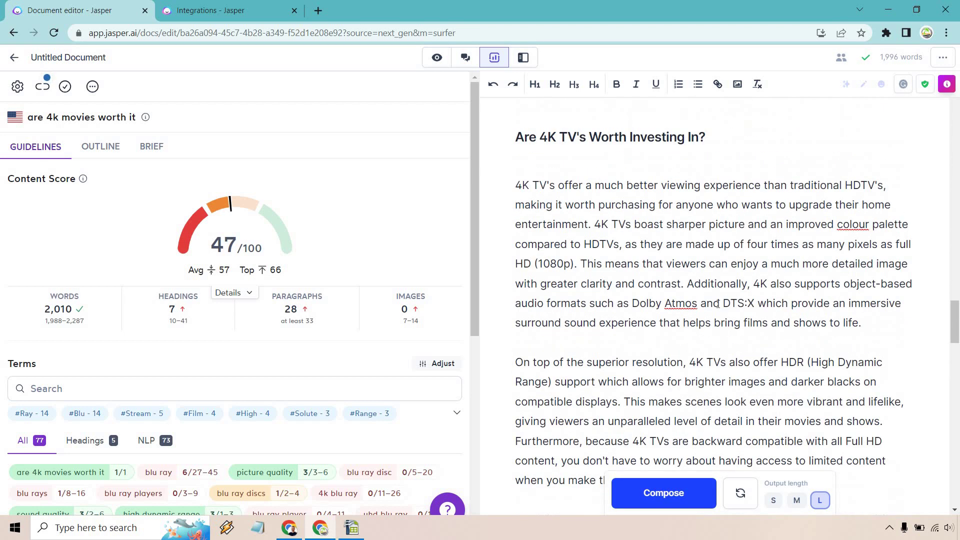
pyautogui.scroll(-4, 733, 272)
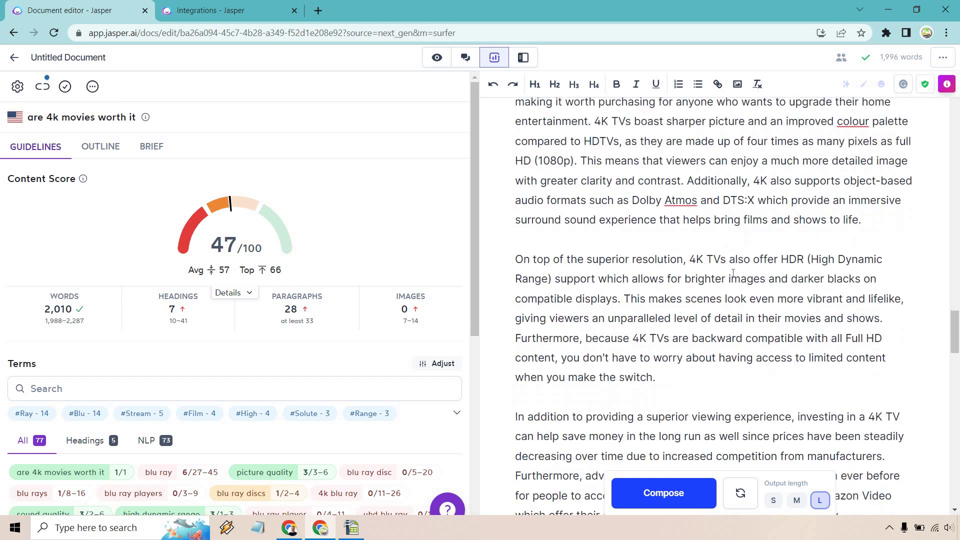
pyautogui.moveTo(70, 308)
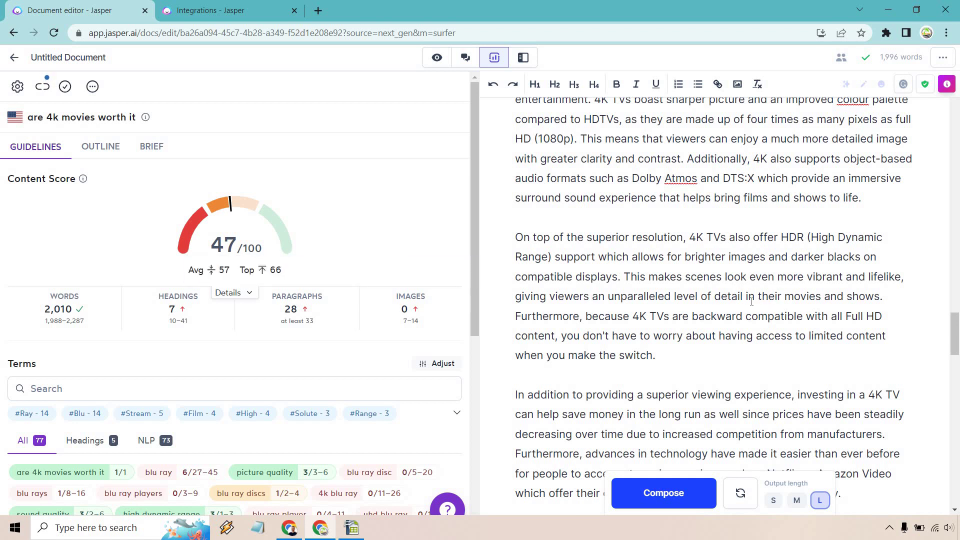
# Split paragraphs before 'With 4K technology', 'This trend' and 'These enhanced details'.
pyautogui.scroll(20, 752, 302)
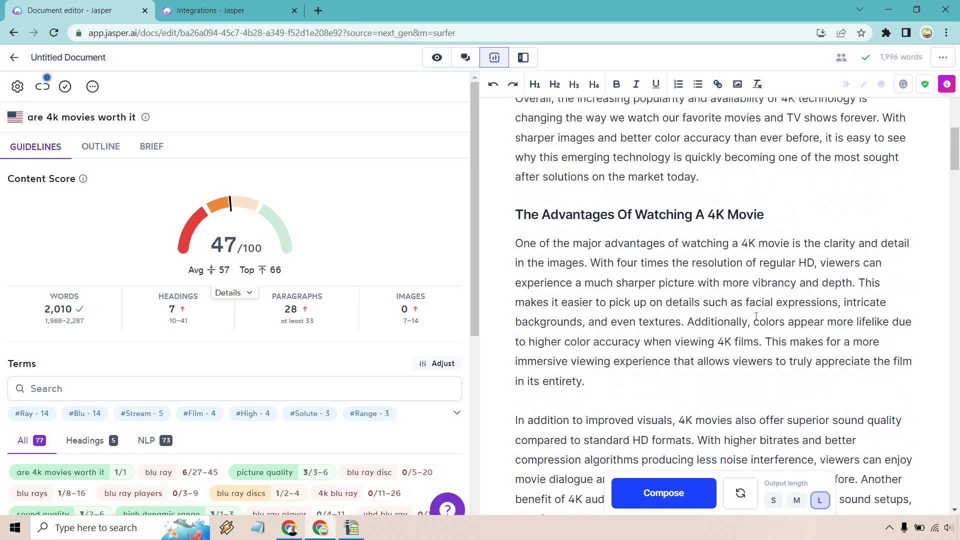
pyautogui.scroll(8, 757, 317)
pyautogui.scroll(-5, 753, 295)
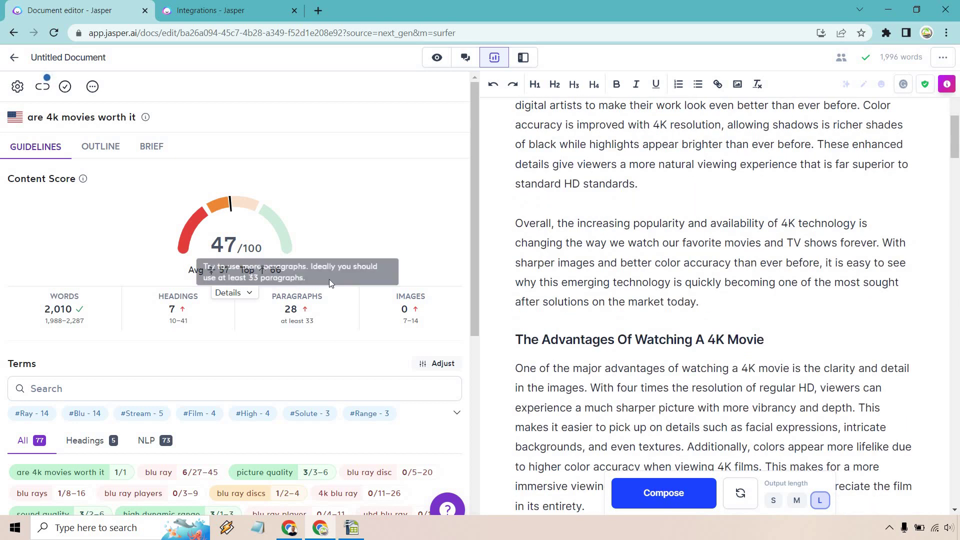
pyautogui.scroll(5, 818, 274)
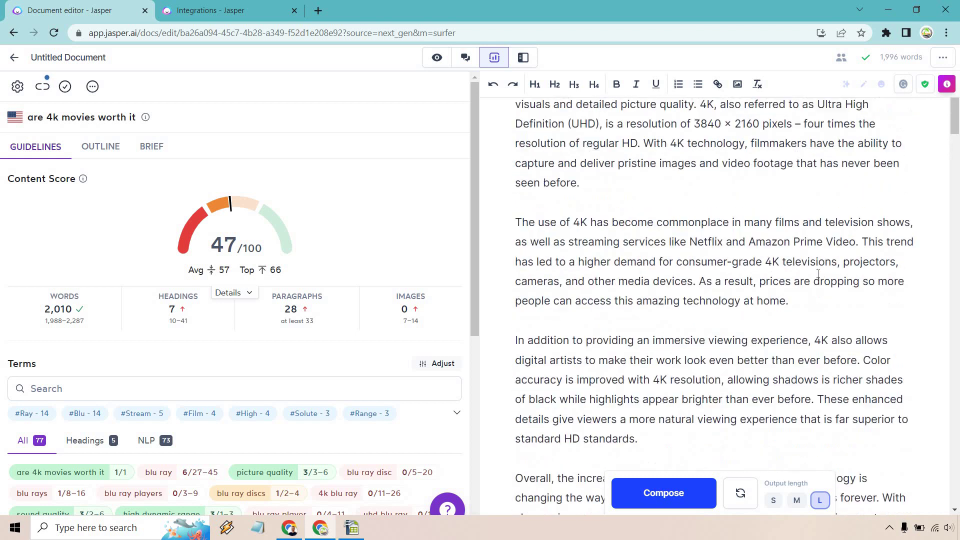
pyautogui.scroll(1, 818, 273)
pyautogui.scroll(-5, 818, 274)
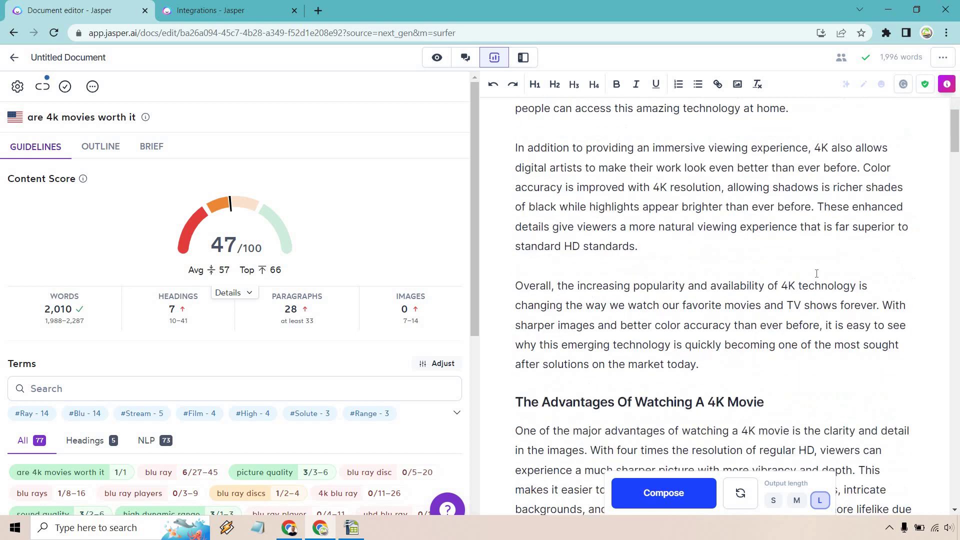
pyautogui.scroll(5, 817, 274)
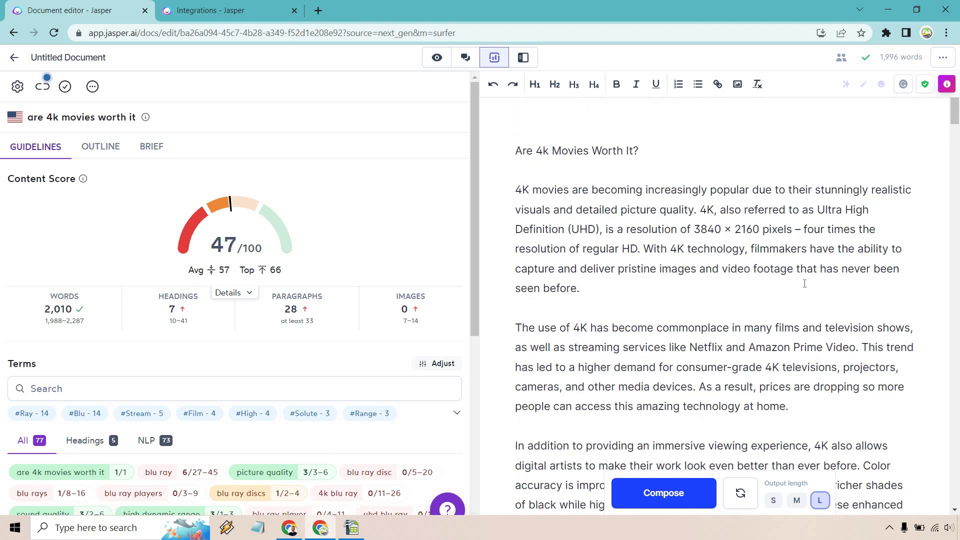
pyautogui.click(644, 249)
pyautogui.press('Return')
pyautogui.scroll(-2, 750, 265)
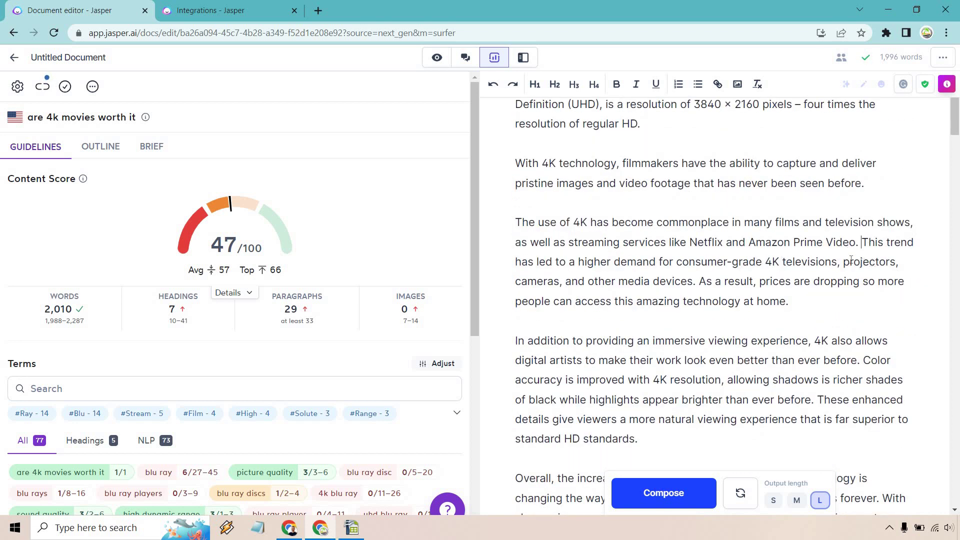
pyautogui.press('Return')
pyautogui.scroll(-2, 796, 258)
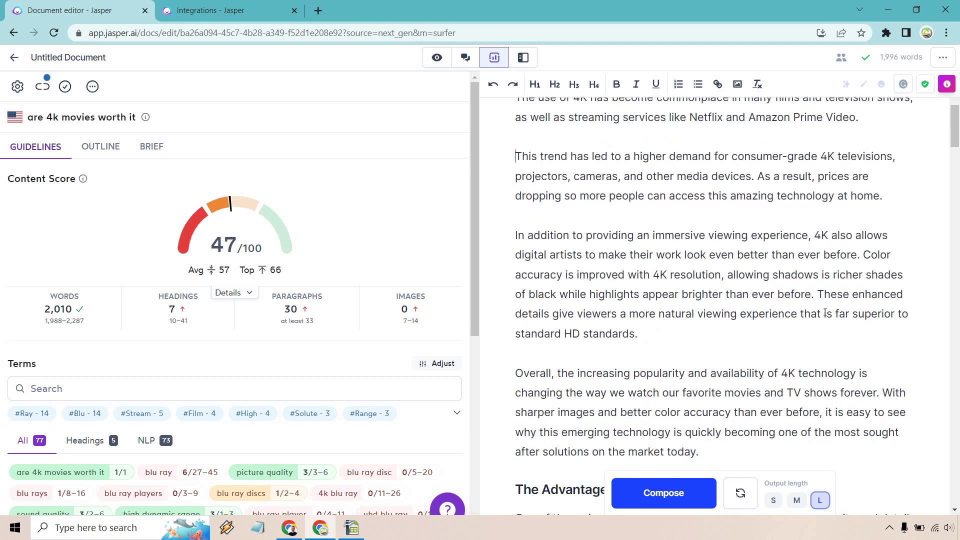
pyautogui.click(818, 294)
pyautogui.press('Return')
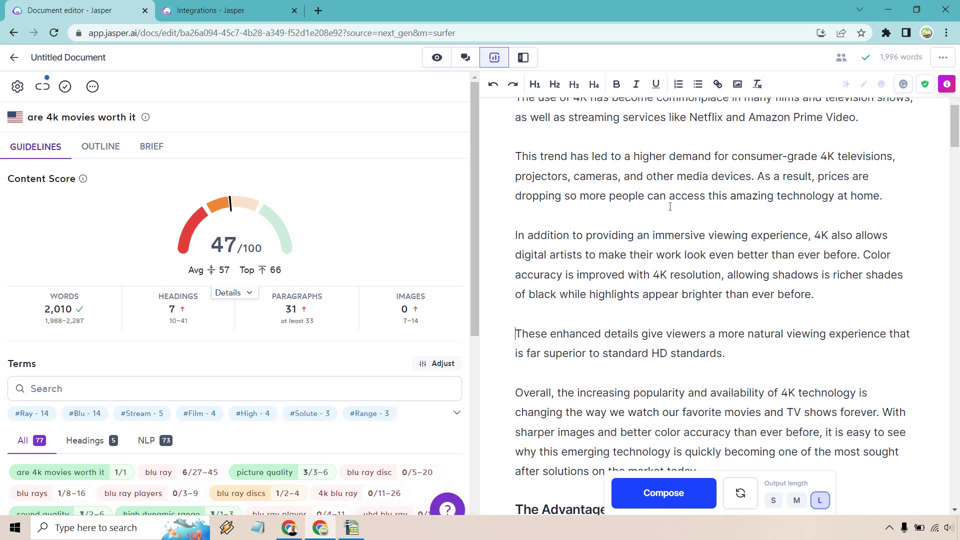
# Start new paragraphs at 'With sharper images', 'This makes it easier' and 'All these factors'.
pyautogui.scroll(-2, 829, 311)
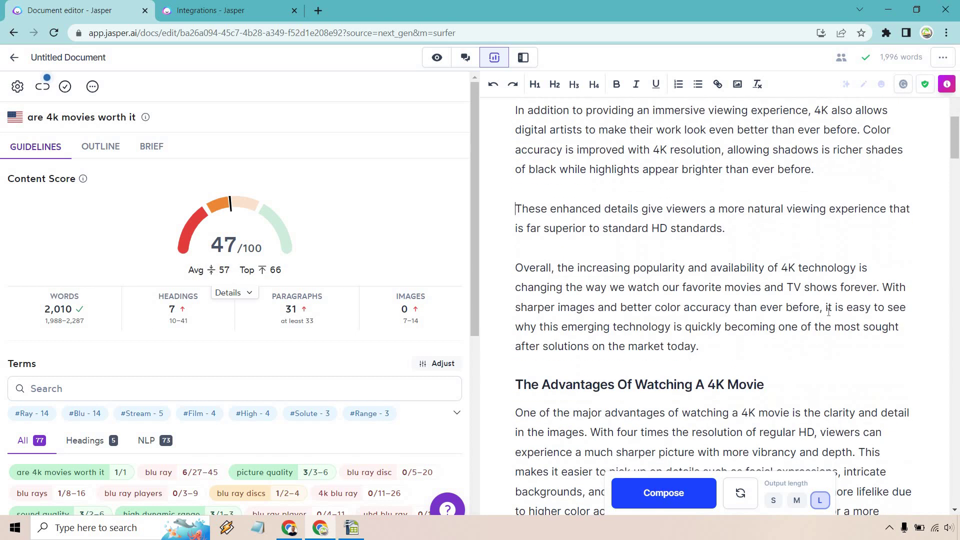
pyautogui.click(884, 287)
pyautogui.press('Return')
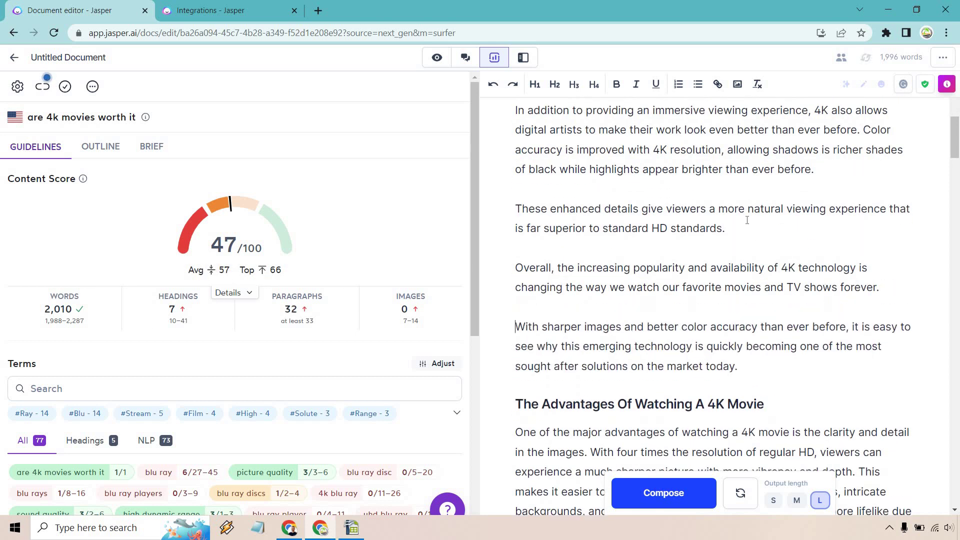
pyautogui.scroll(-2, 807, 313)
pyautogui.press('Return')
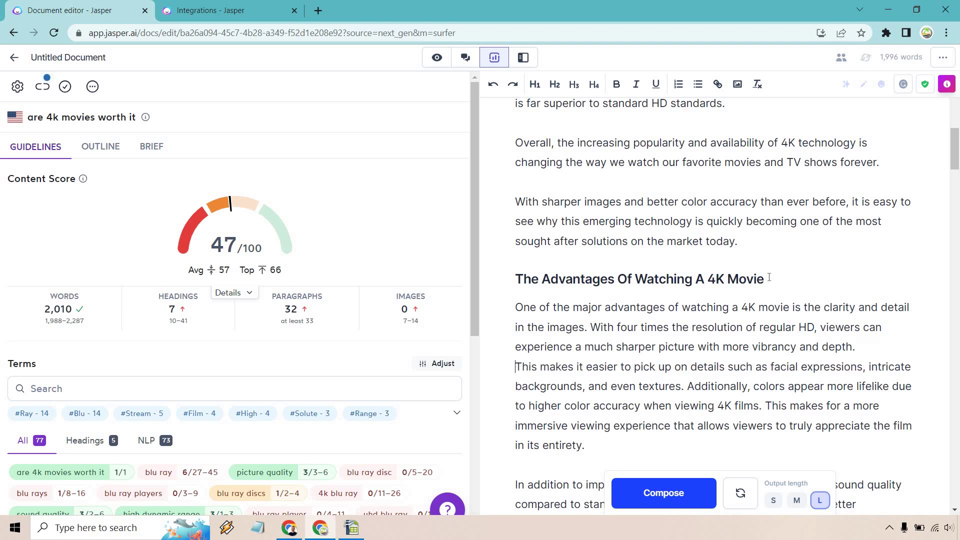
pyautogui.scroll(-7, 846, 250)
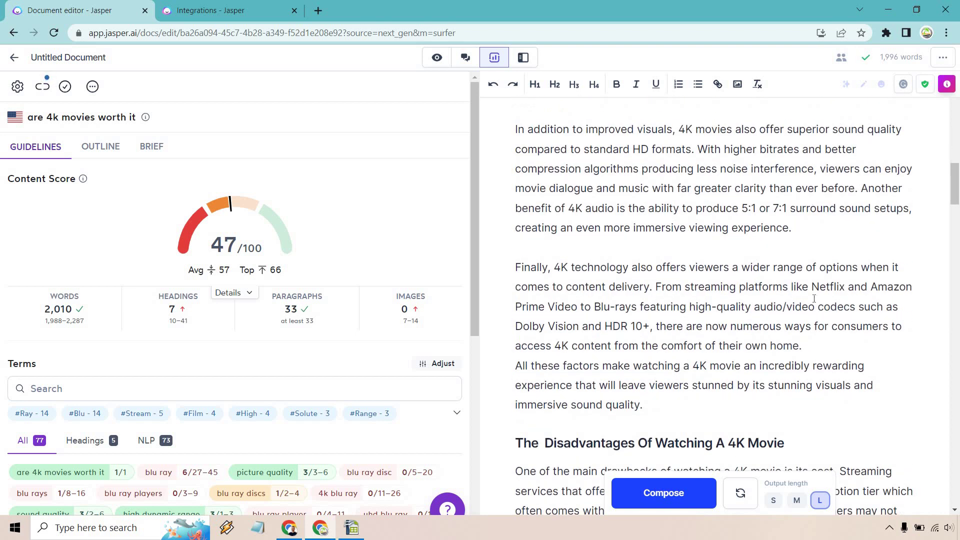
pyautogui.click(828, 343)
pyautogui.press('Return')
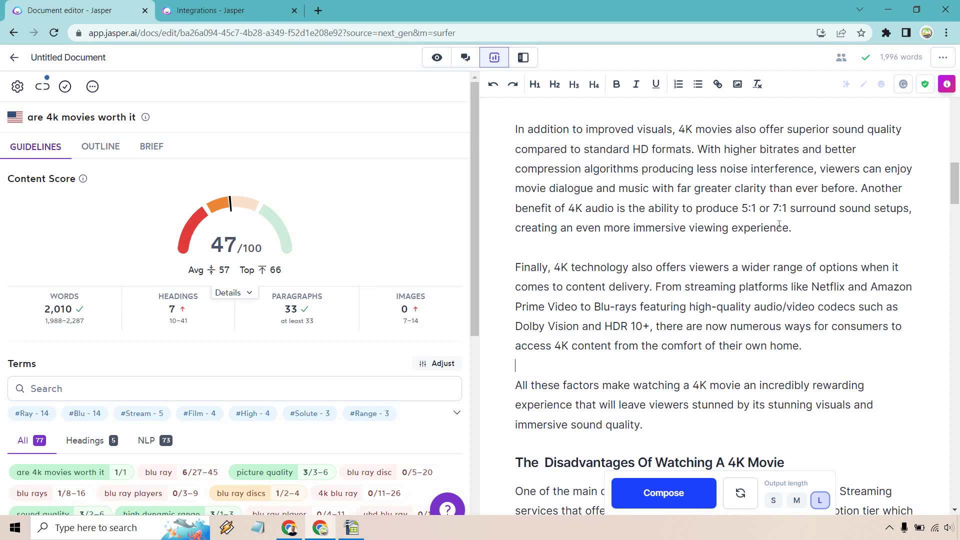
pyautogui.scroll(-4, 771, 224)
pyautogui.scroll(-3, 284, 175)
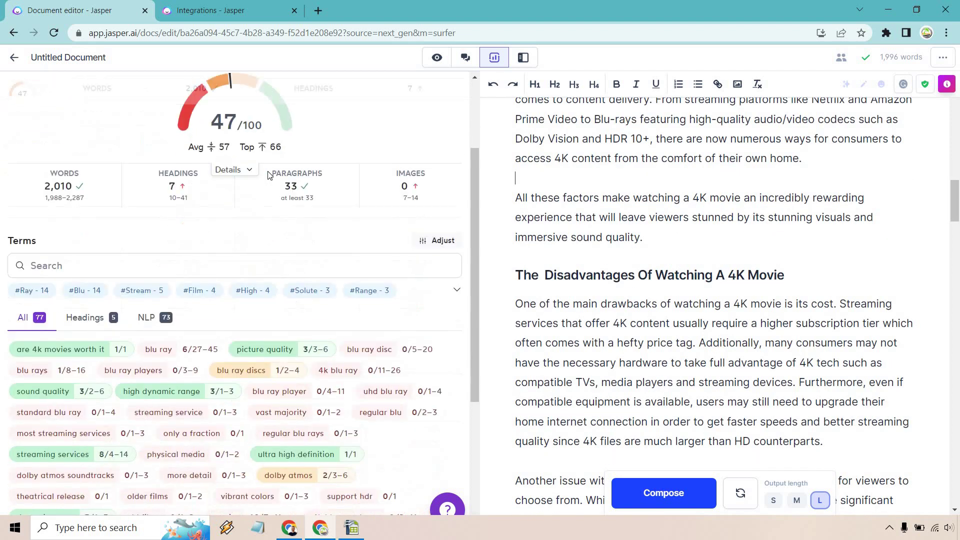
pyautogui.scroll(-1, 282, 175)
pyautogui.scroll(1, 344, 270)
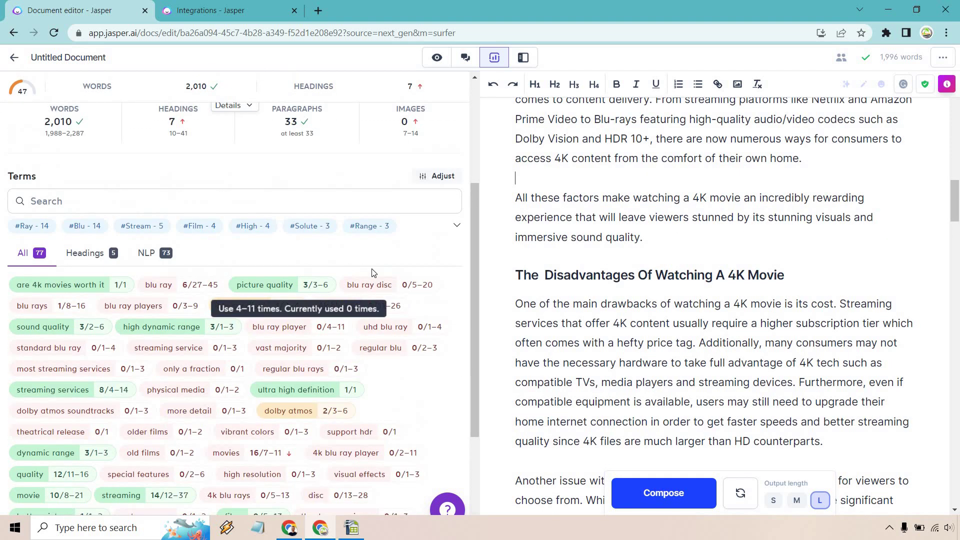
pyautogui.scroll(15, 895, 275)
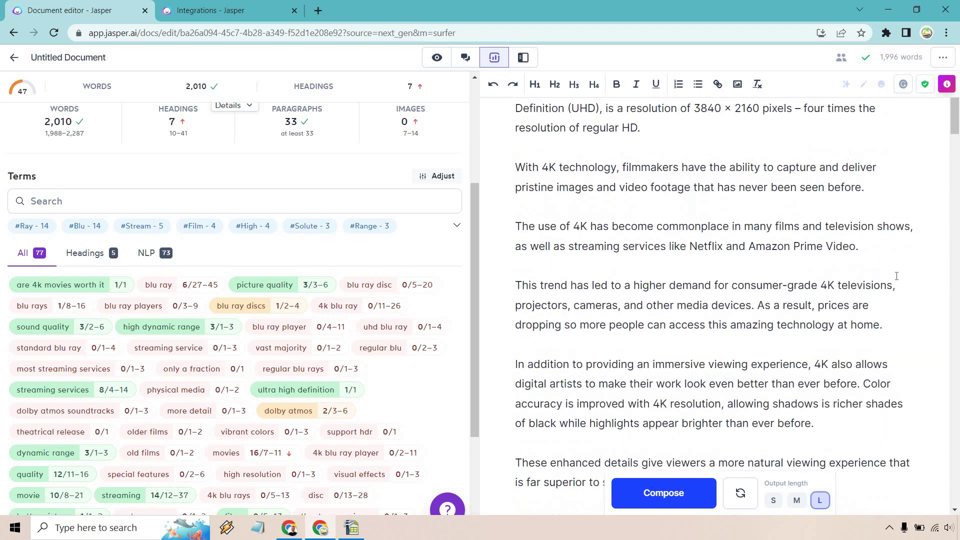
# Format 'Are 4k Movies Worth It?' as H1 and delete the empty line below it.
pyautogui.tripleClick(503, 143)
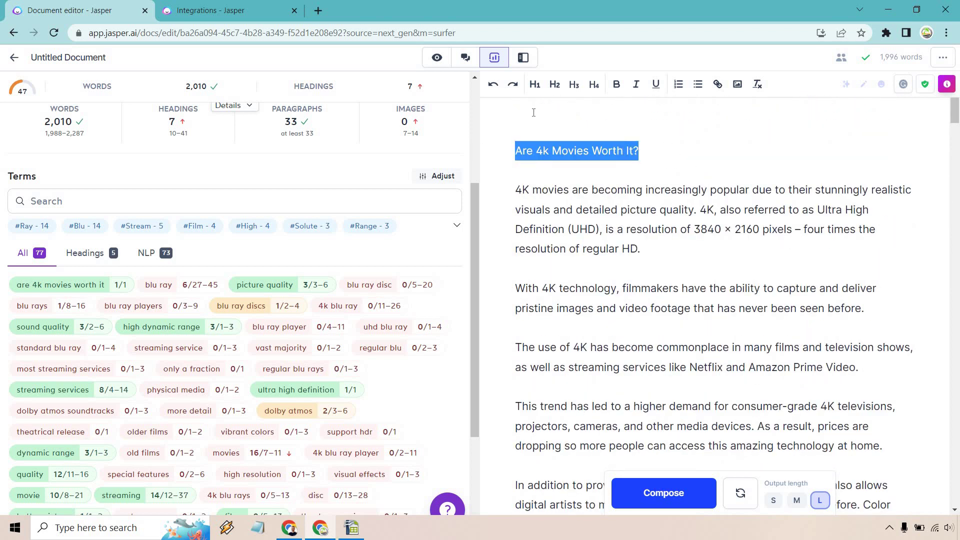
pyautogui.click(535, 84)
pyautogui.click(511, 202)
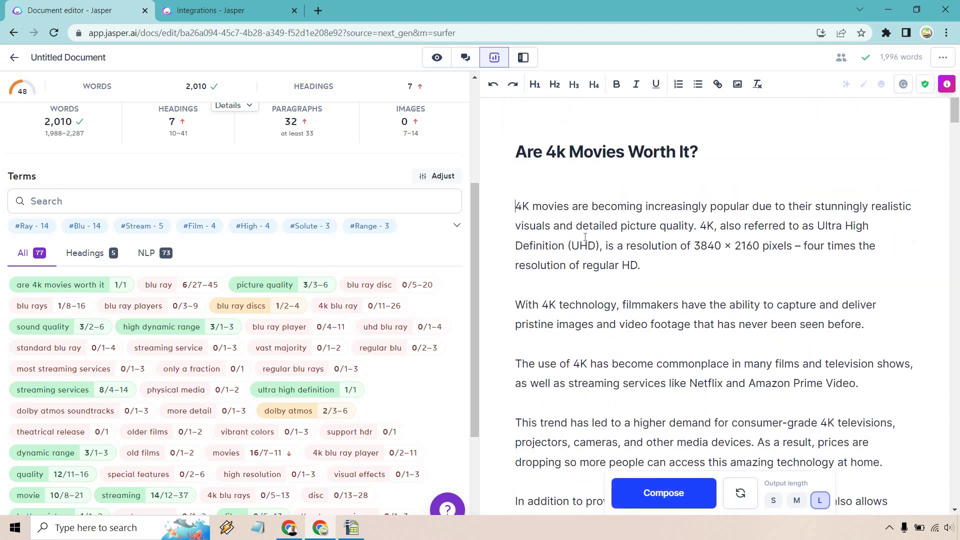
pyautogui.press('BackSpace')
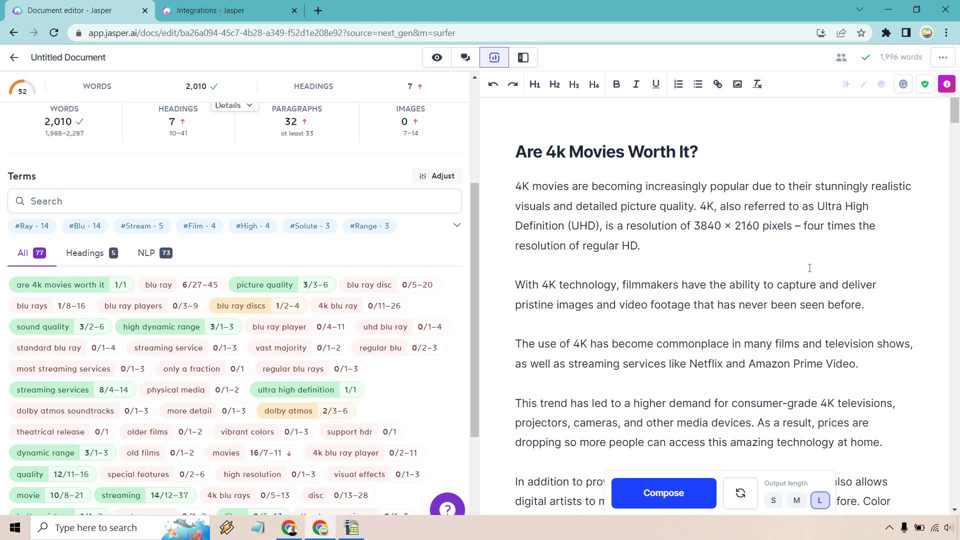
pyautogui.scroll(-5, 810, 268)
# Insert '(or vibrant colors)' right after 'These enhanced details' in the article.
pyautogui.scroll(-1, 810, 268)
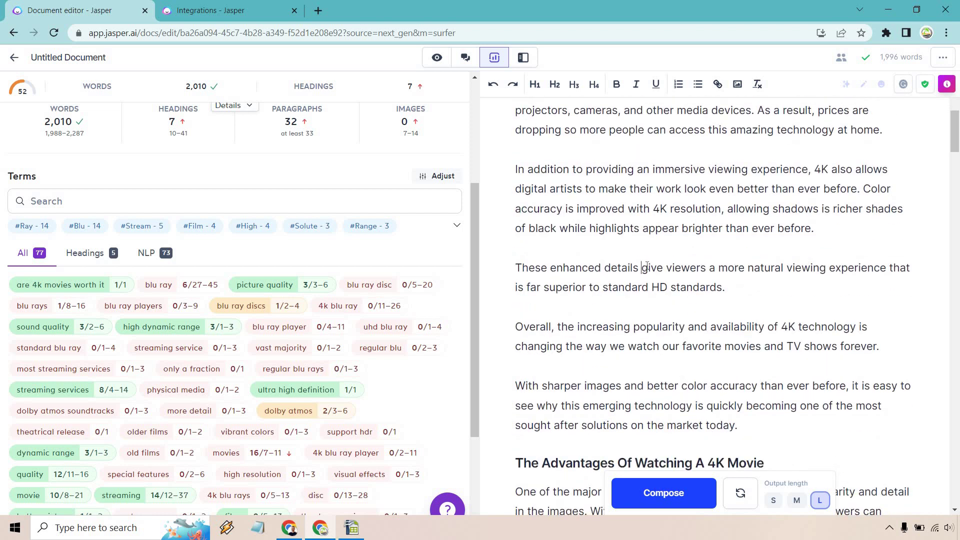
pyautogui.click(647, 266)
pyautogui.write('(or vibr')
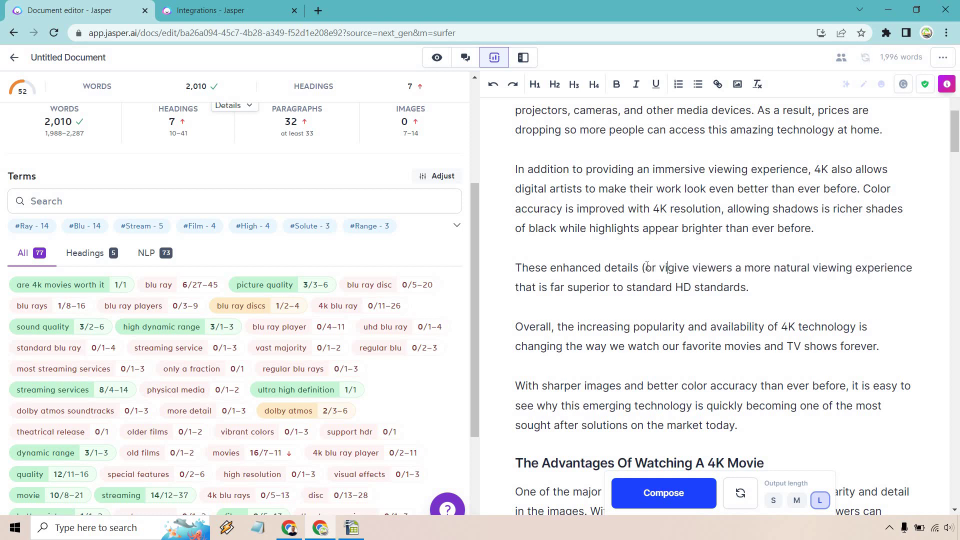
pyautogui.write('ant color')
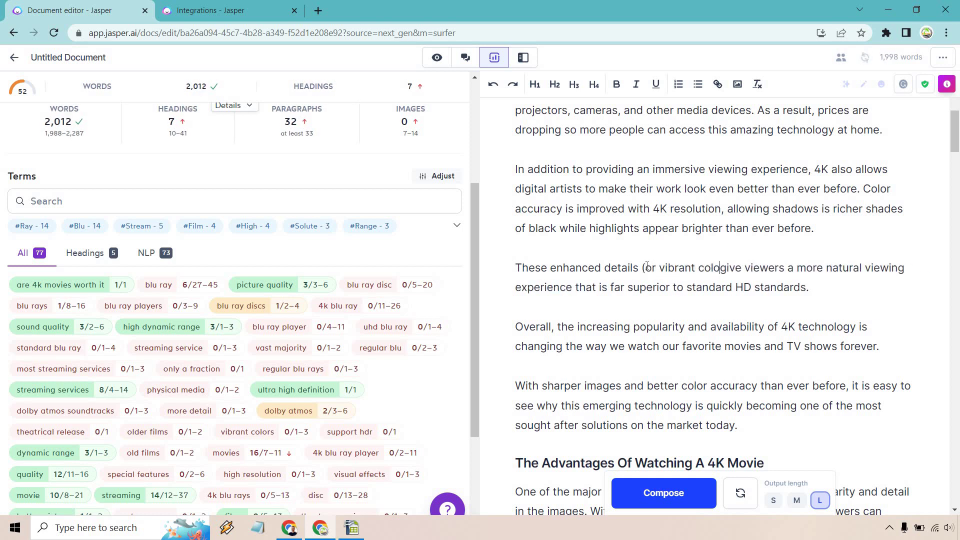
pyautogui.write('s)')
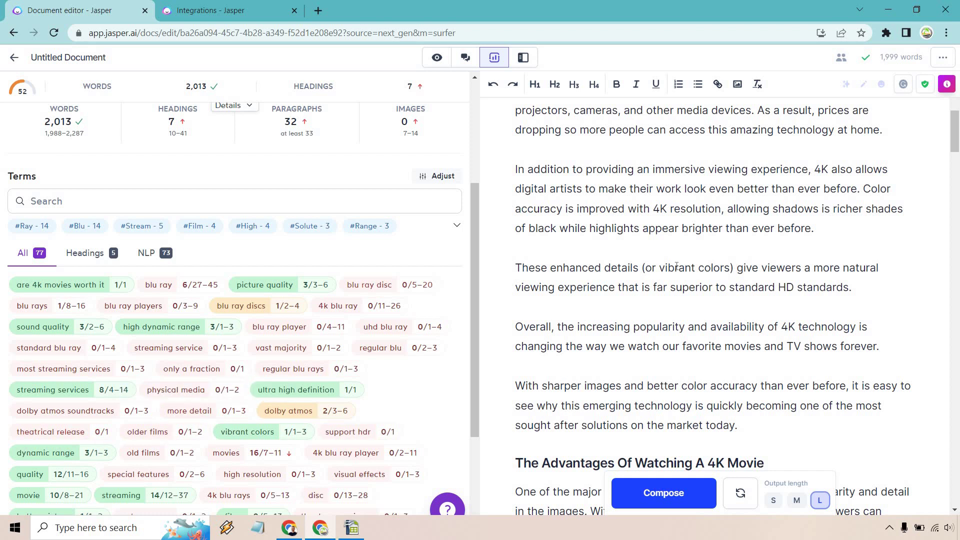
pyautogui.scroll(-8, 678, 265)
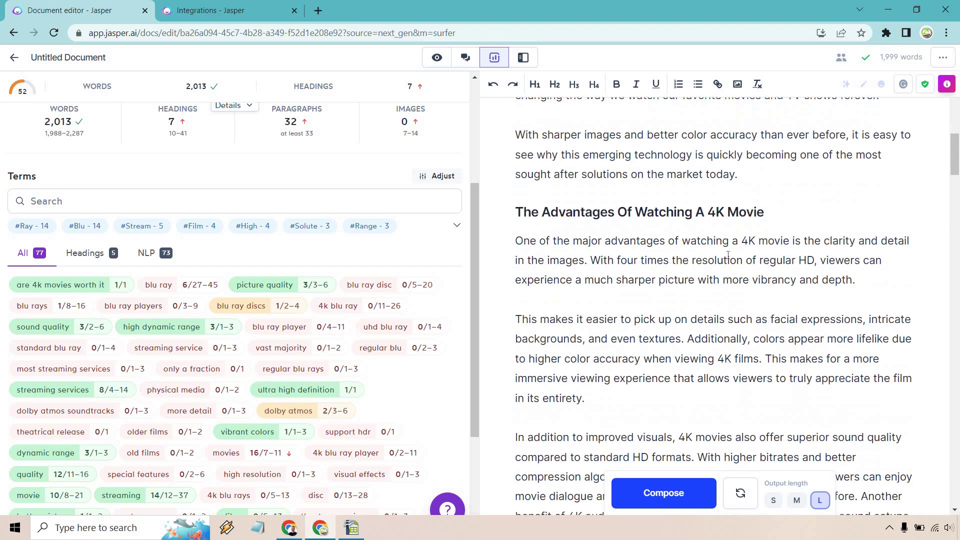
pyautogui.scroll(-10, 728, 255)
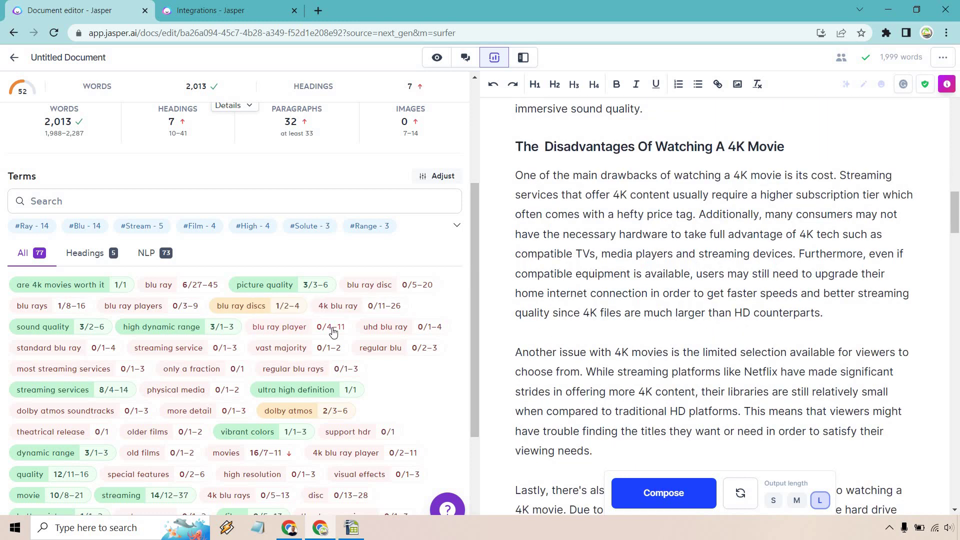
pyautogui.scroll(-1, 720, 278)
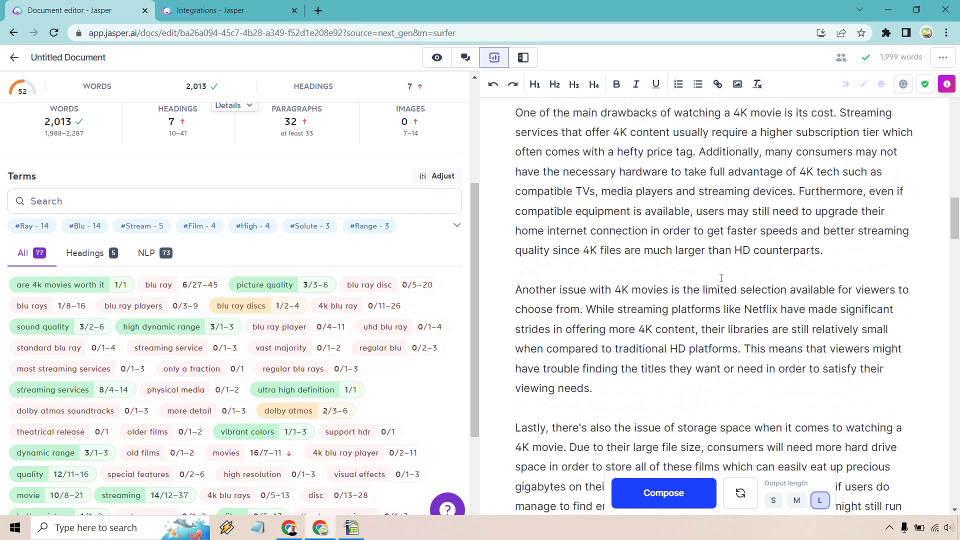
# Search the suggested Terms list for 'netf', then 'amazon', settling on 'hd'.
pyautogui.scroll(-3, 290, 380)
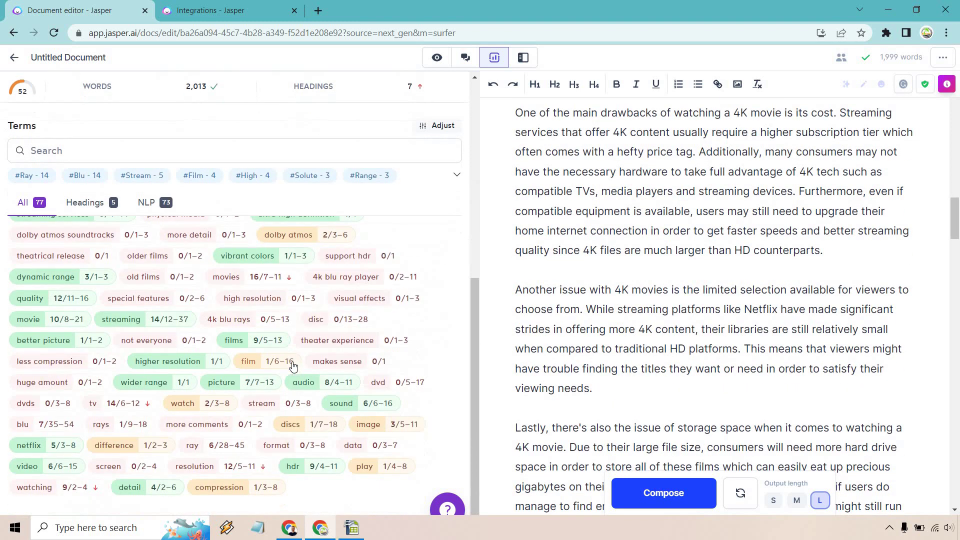
pyautogui.scroll(8, 60, 230)
pyautogui.click(78, 336)
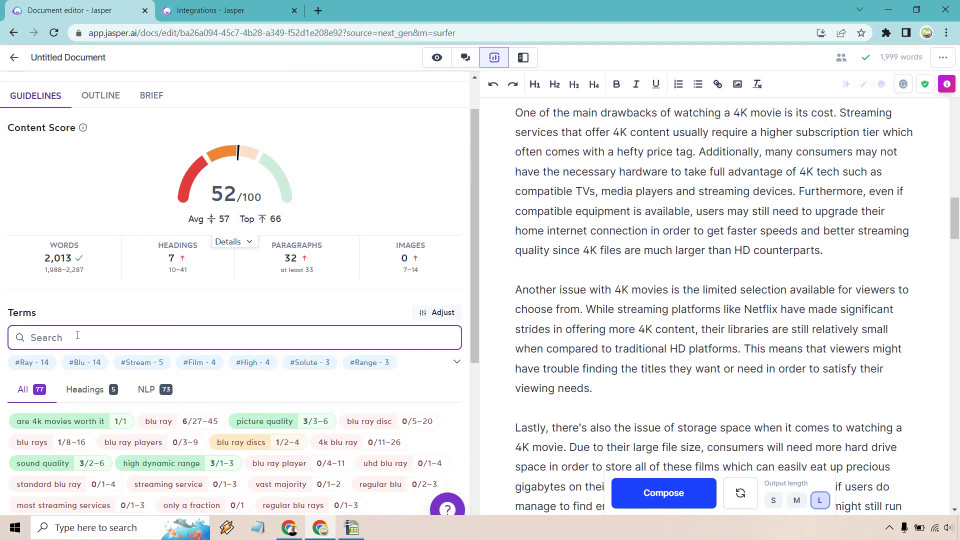
pyautogui.write('netf')
pyautogui.hotkey('ctrl', 'a')
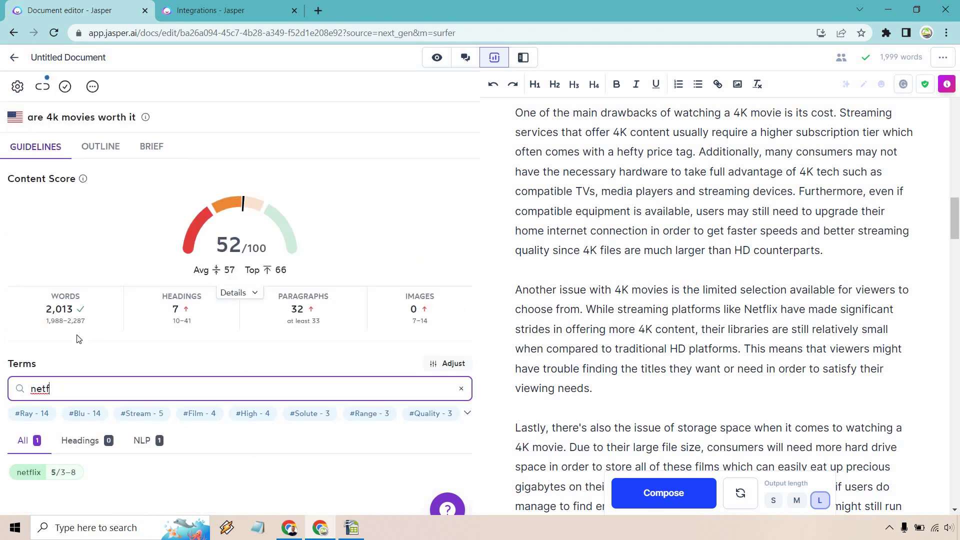
pyautogui.write('amazon')
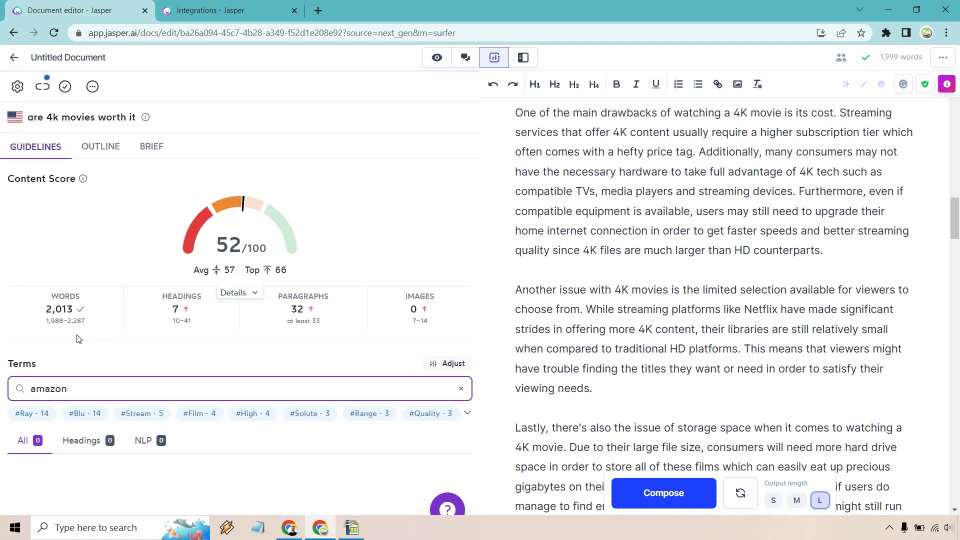
pyautogui.press('BackSpace')
pyautogui.press('BackSpace')
pyautogui.press('BackSpace')
pyautogui.press('BackSpace')
pyautogui.press('BackSpace')
pyautogui.press('BackSpace')
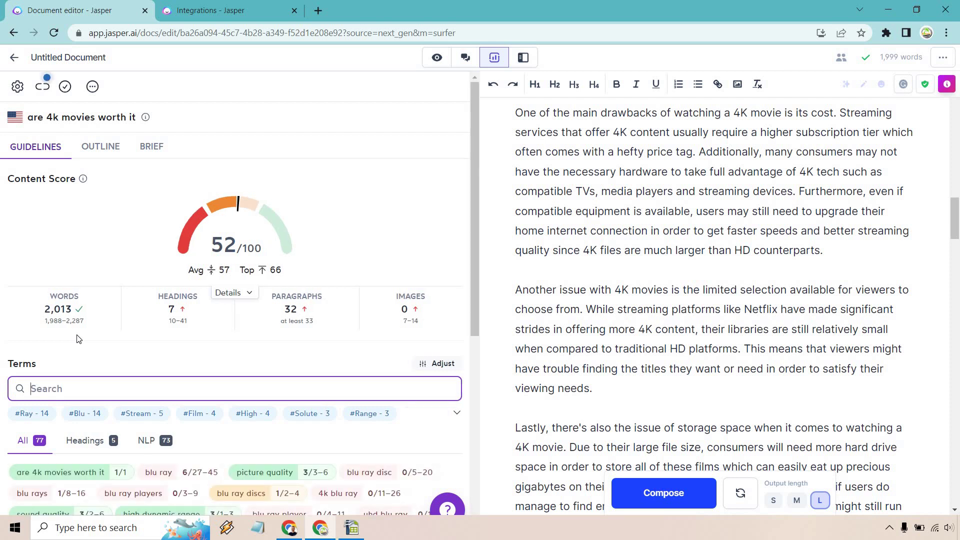
pyautogui.write('hd')
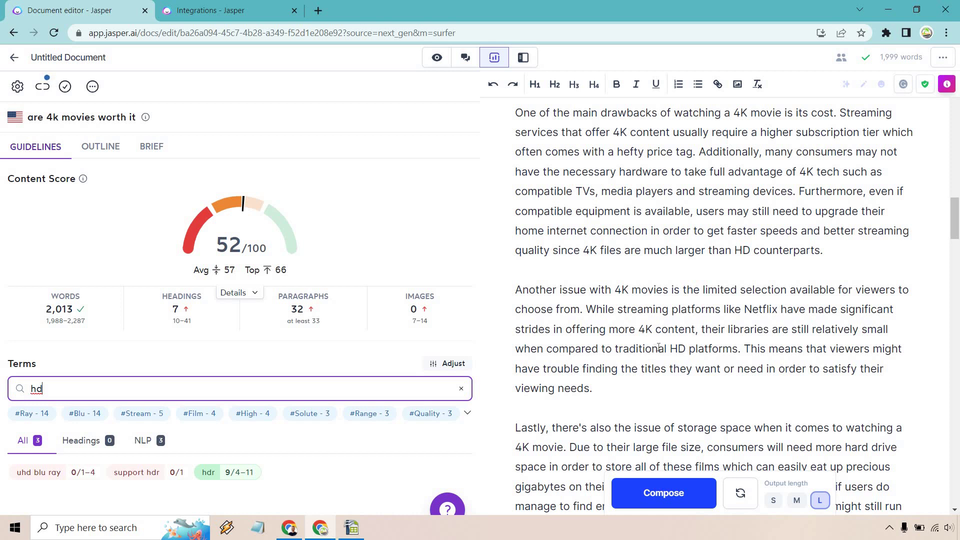
# Append 'In other words, it can be harder to support HDR.' after 'viewing needs.'.
pyautogui.click(775, 320)
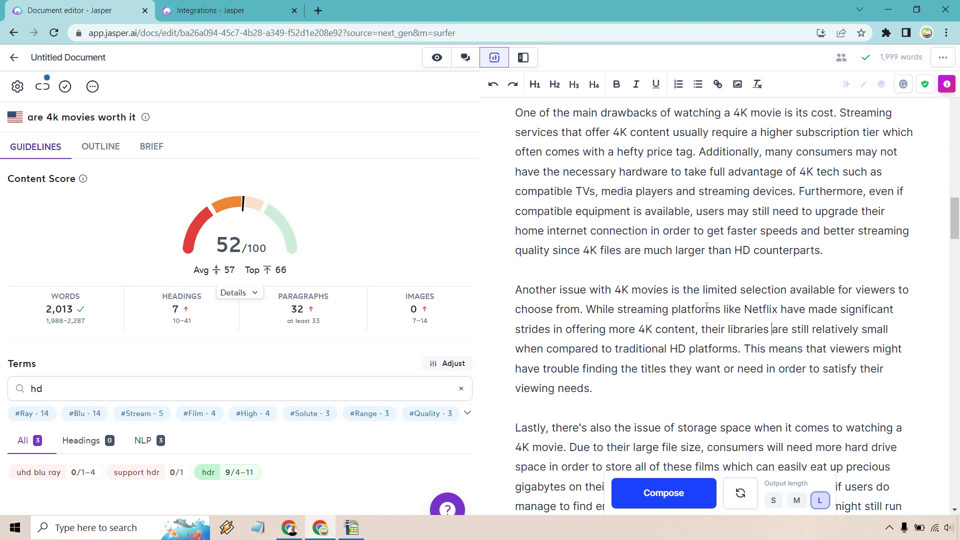
pyautogui.scroll(-1, 706, 306)
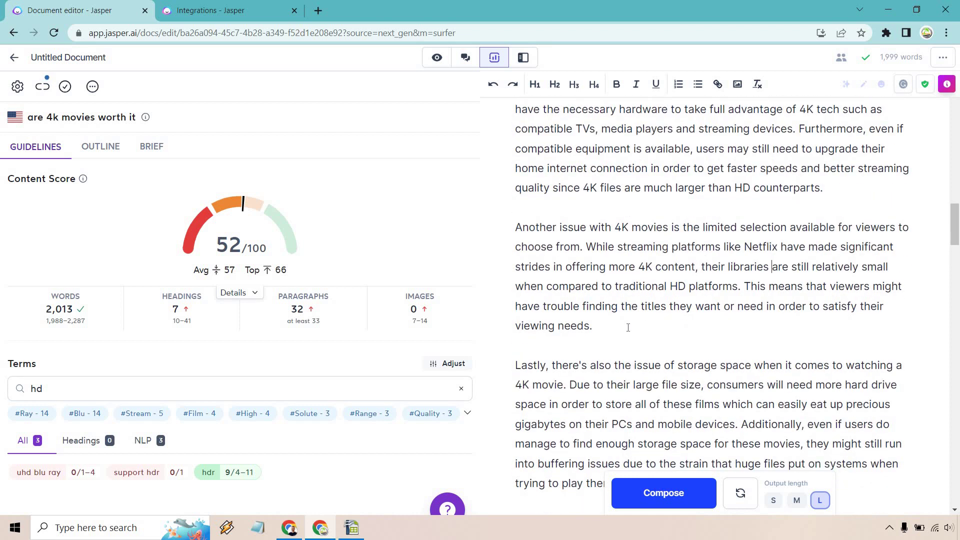
pyautogui.write('In other wor')
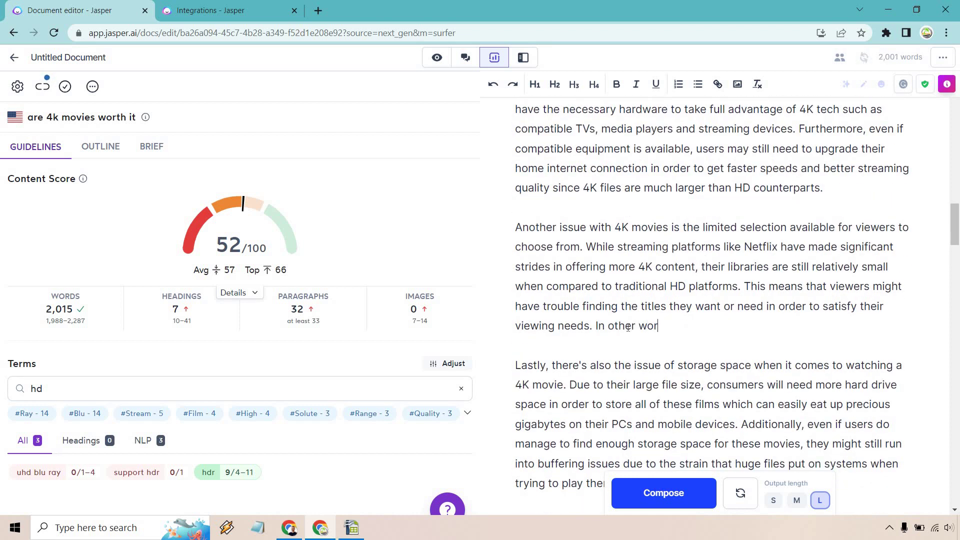
pyautogui.write('ds,')
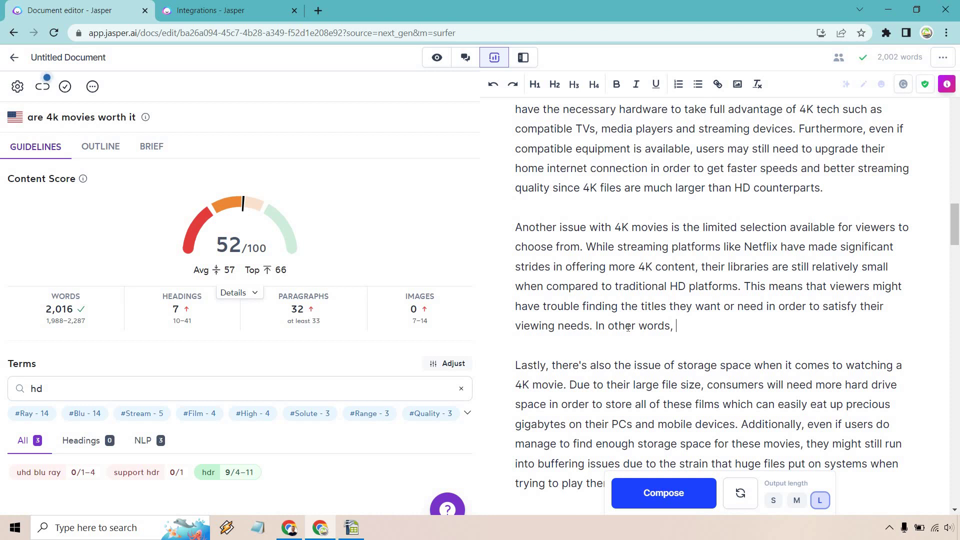
pyautogui.write(' it can be ')
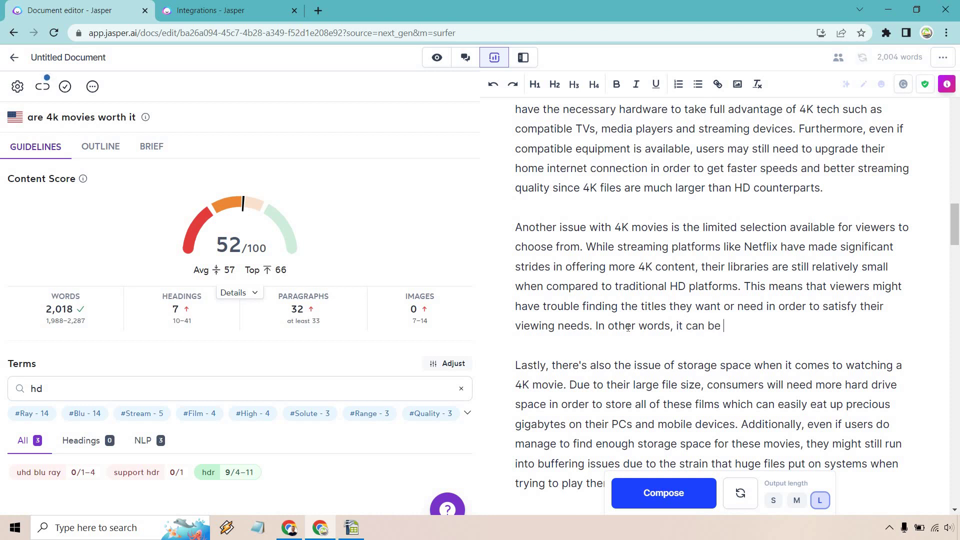
pyautogui.write('harder to suppor')
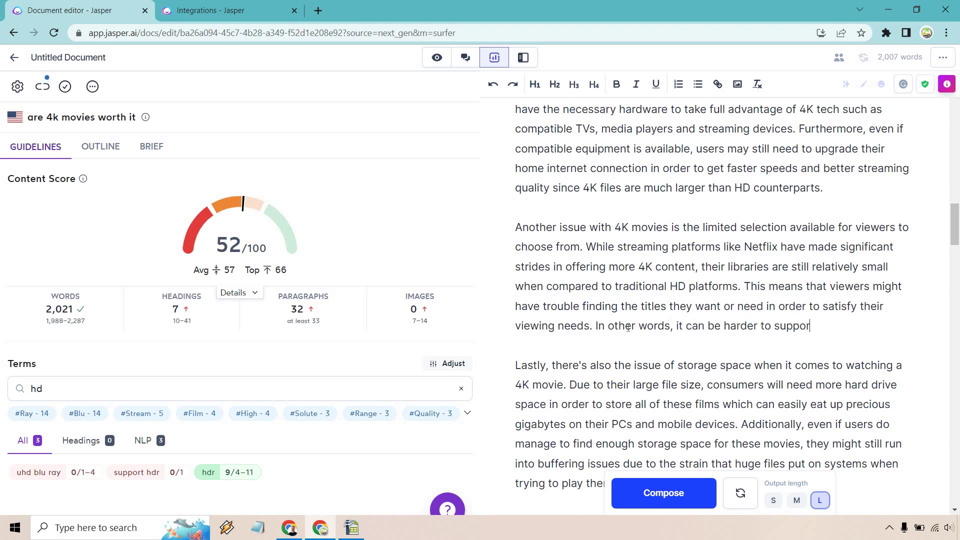
pyautogui.write('t HDR.')
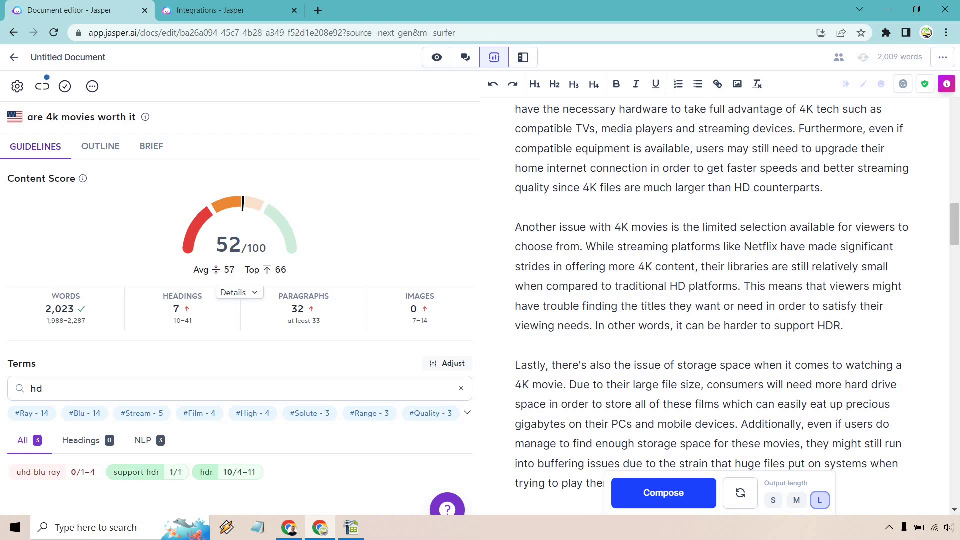
pyautogui.click(74, 393)
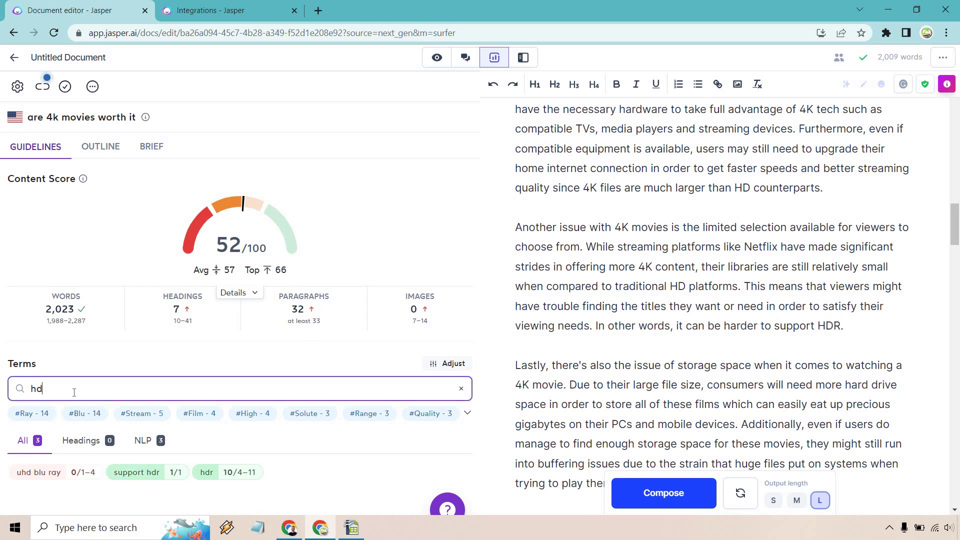
# Delete 'hd' from the Terms search box and return to the article text.
pyautogui.hotkey('ctrl', 'a')
pyautogui.press('BackSpace')
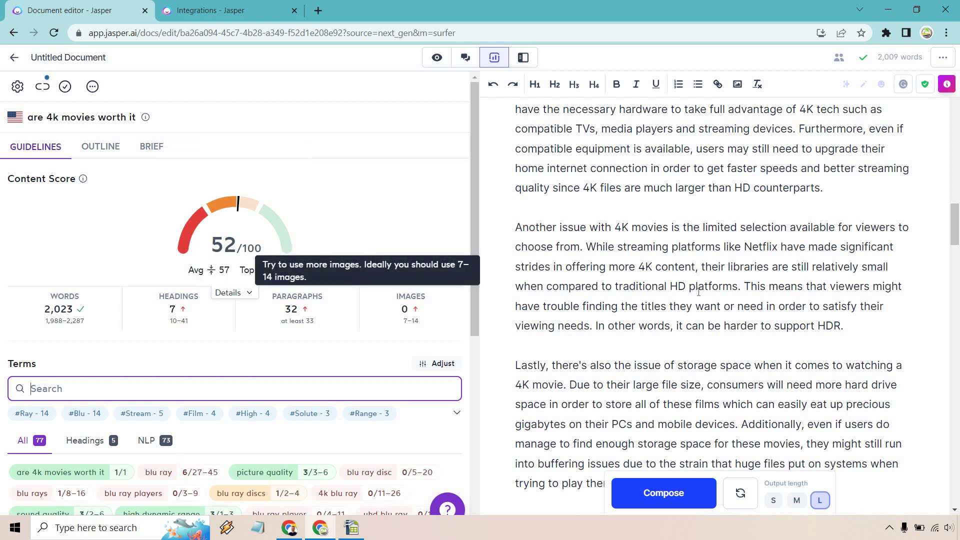
pyautogui.scroll(-7, 722, 284)
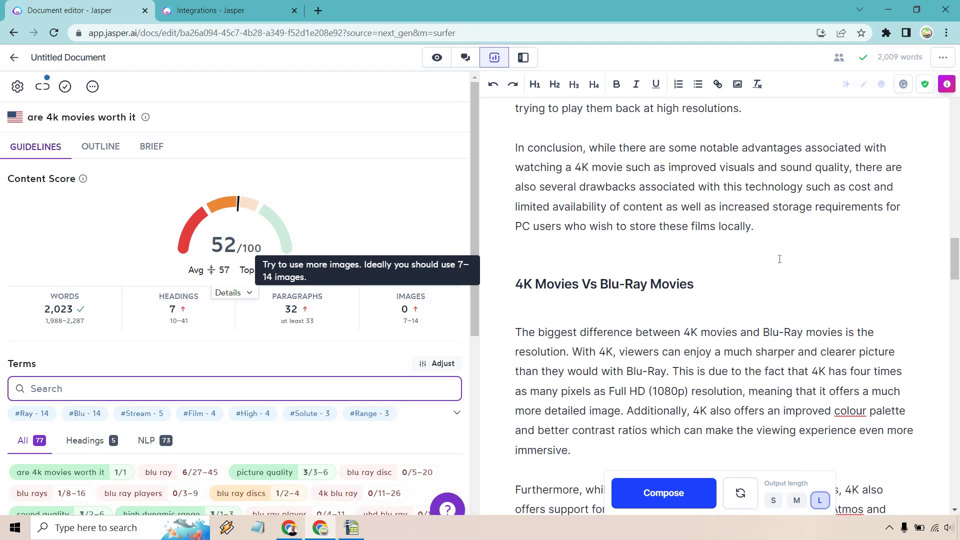
pyautogui.scroll(20, 780, 258)
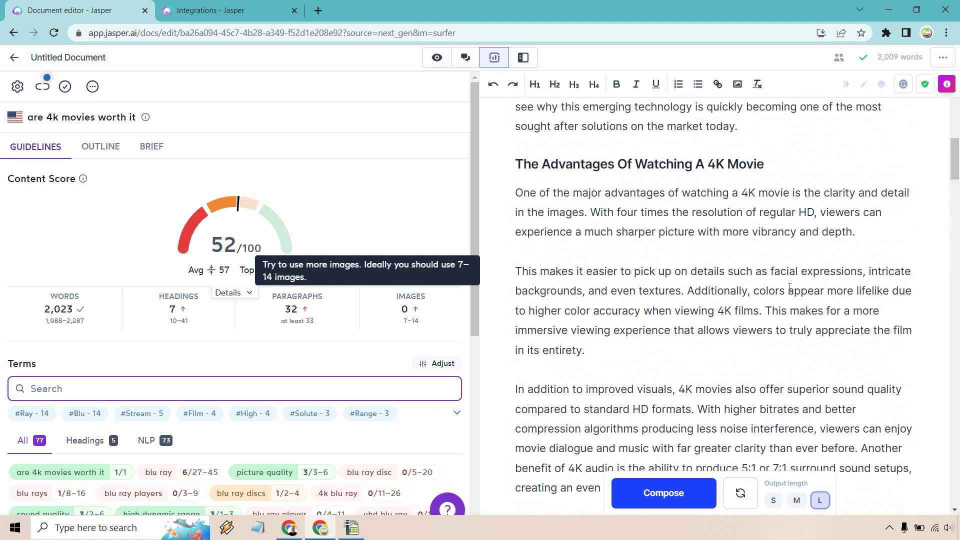
pyautogui.click(791, 286)
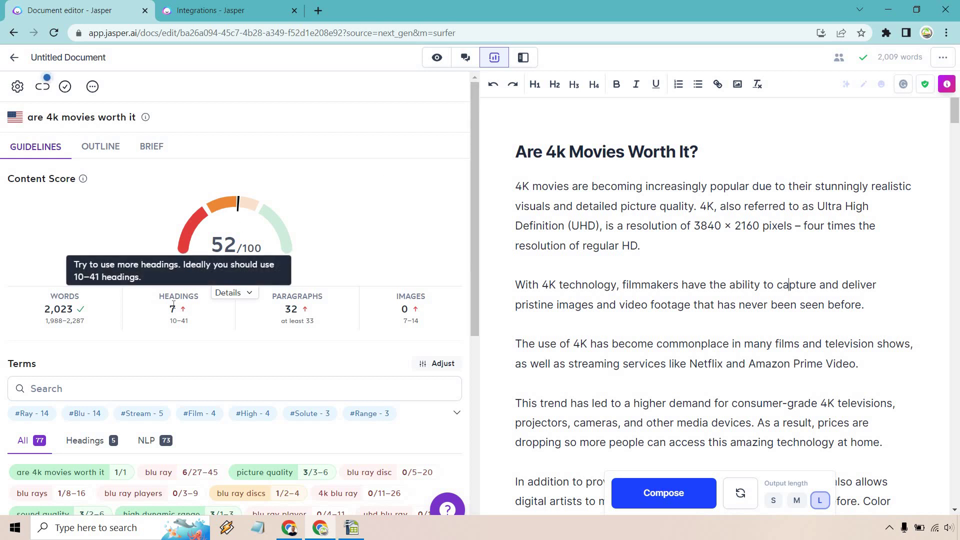
pyautogui.moveTo(325, 319)
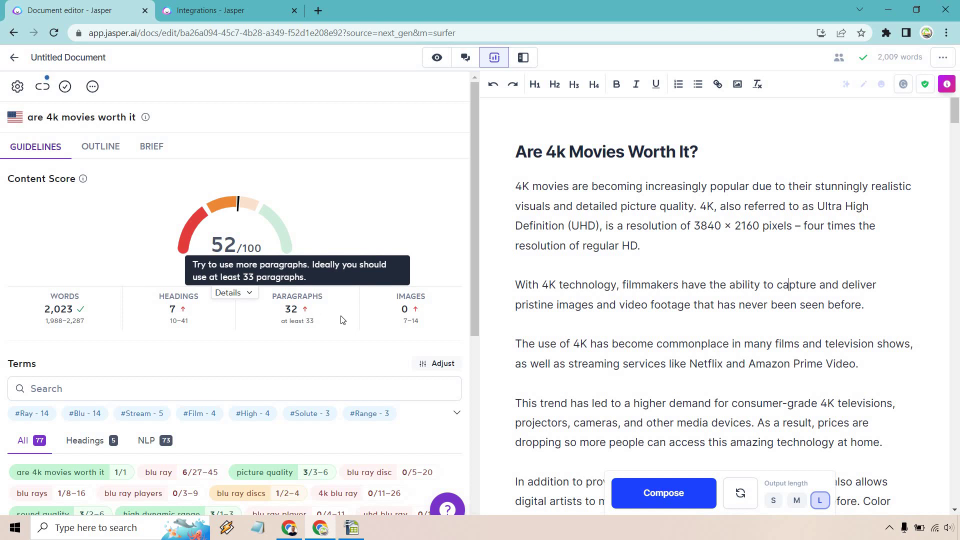
pyautogui.click(100, 146)
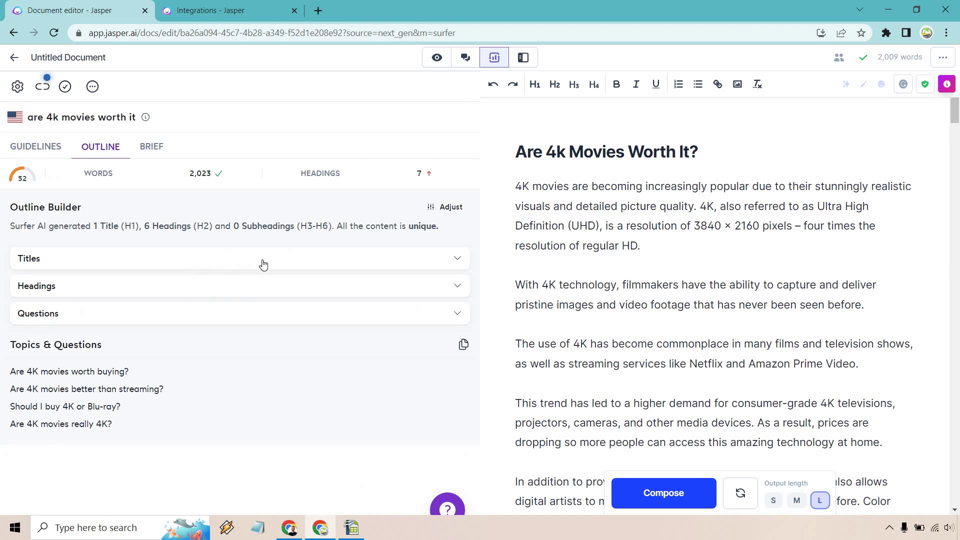
pyautogui.click(263, 263)
pyautogui.click(208, 363)
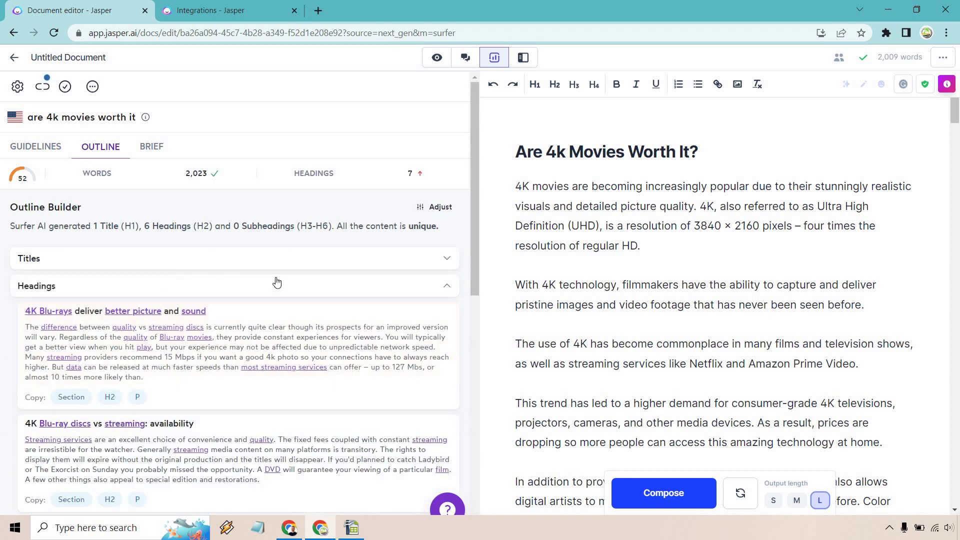
pyautogui.scroll(-6, 275, 277)
pyautogui.scroll(-2, 278, 276)
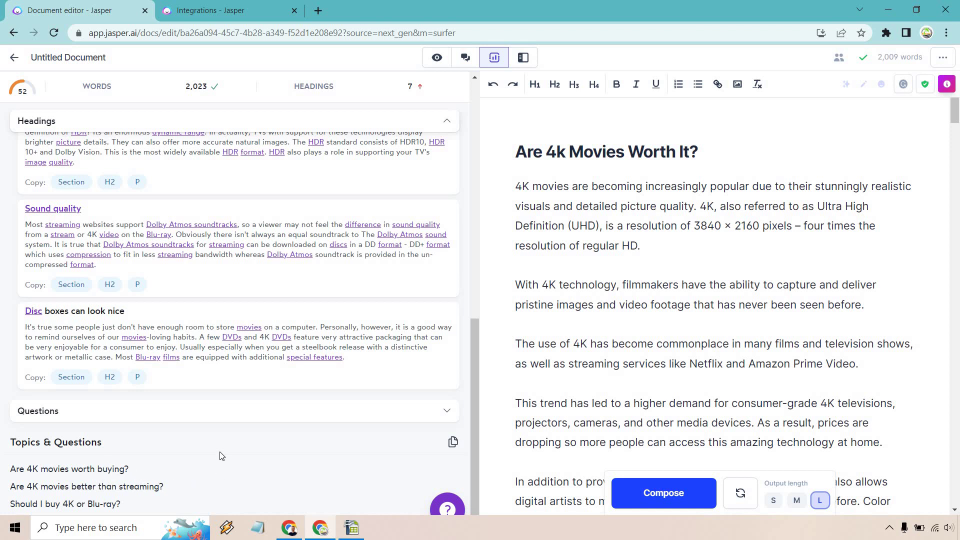
pyautogui.scroll(8, 186, 293)
pyautogui.scroll(3, 186, 292)
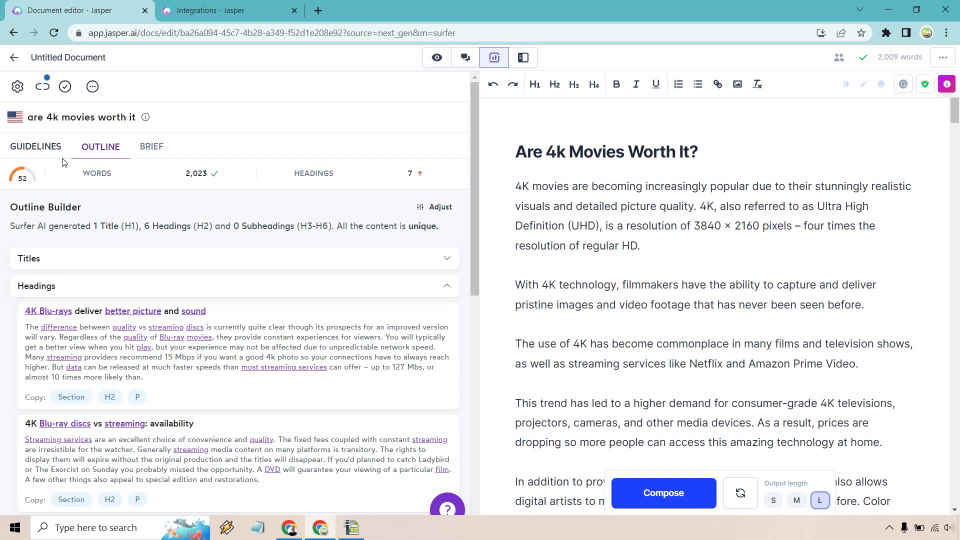
pyautogui.click(35, 146)
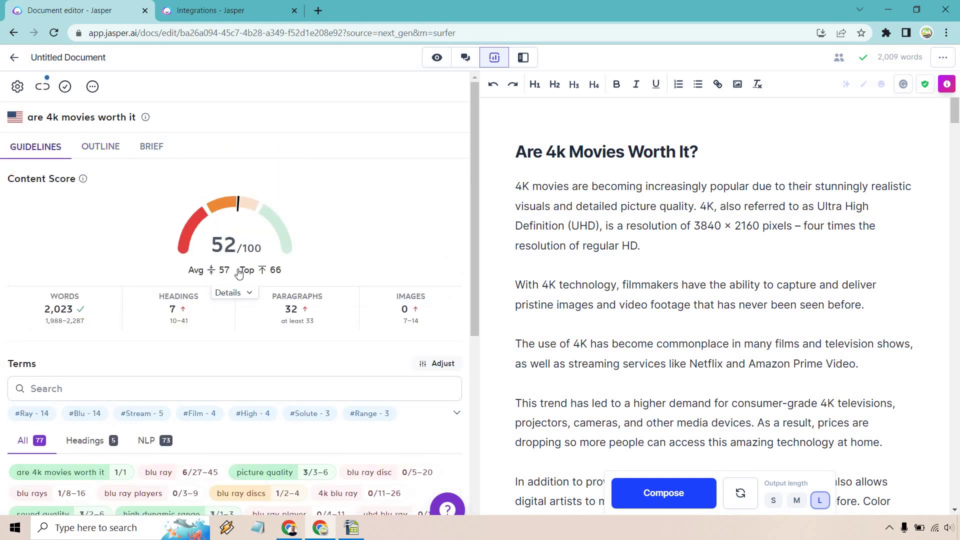
pyautogui.scroll(-3, 215, 370)
pyautogui.scroll(-3, 325, 338)
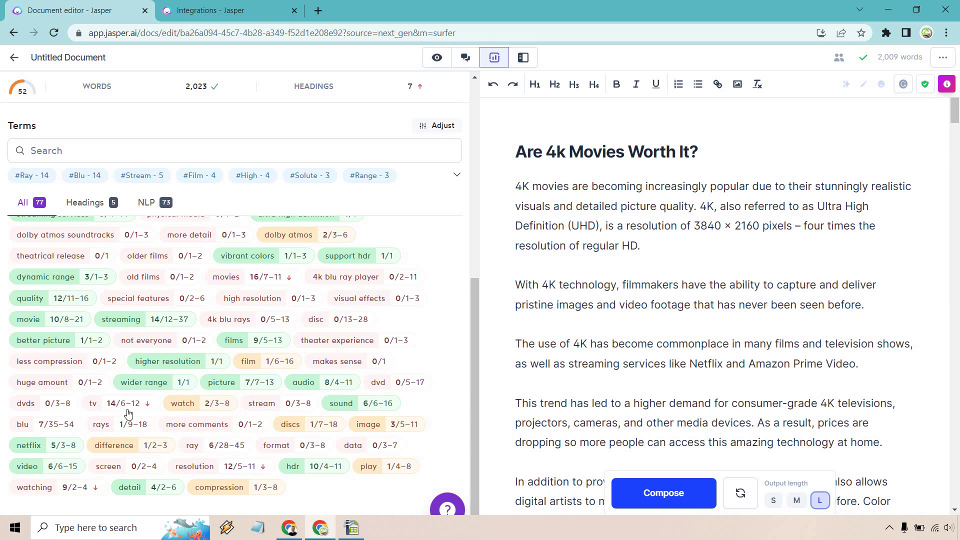
pyautogui.moveTo(111, 409)
pyautogui.moveTo(271, 366)
pyautogui.scroll(10, 272, 367)
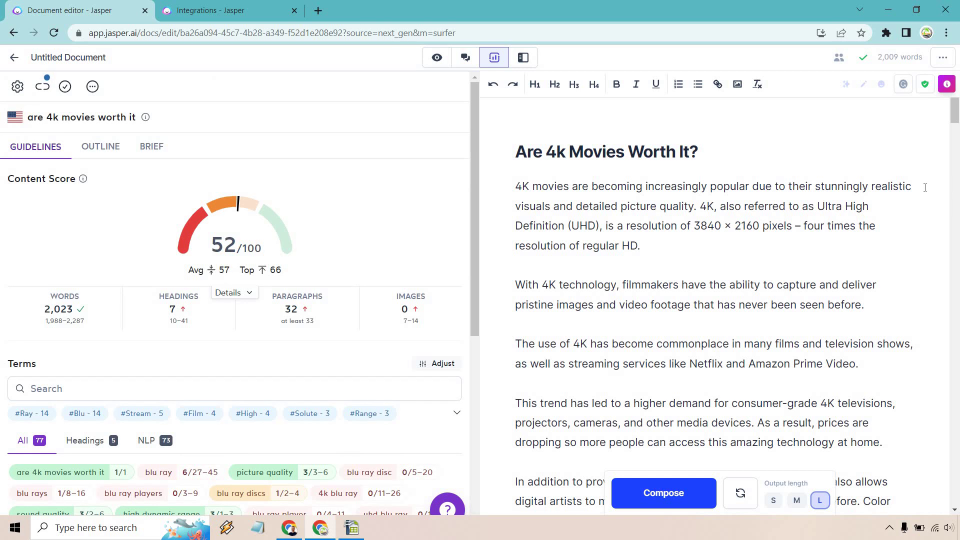